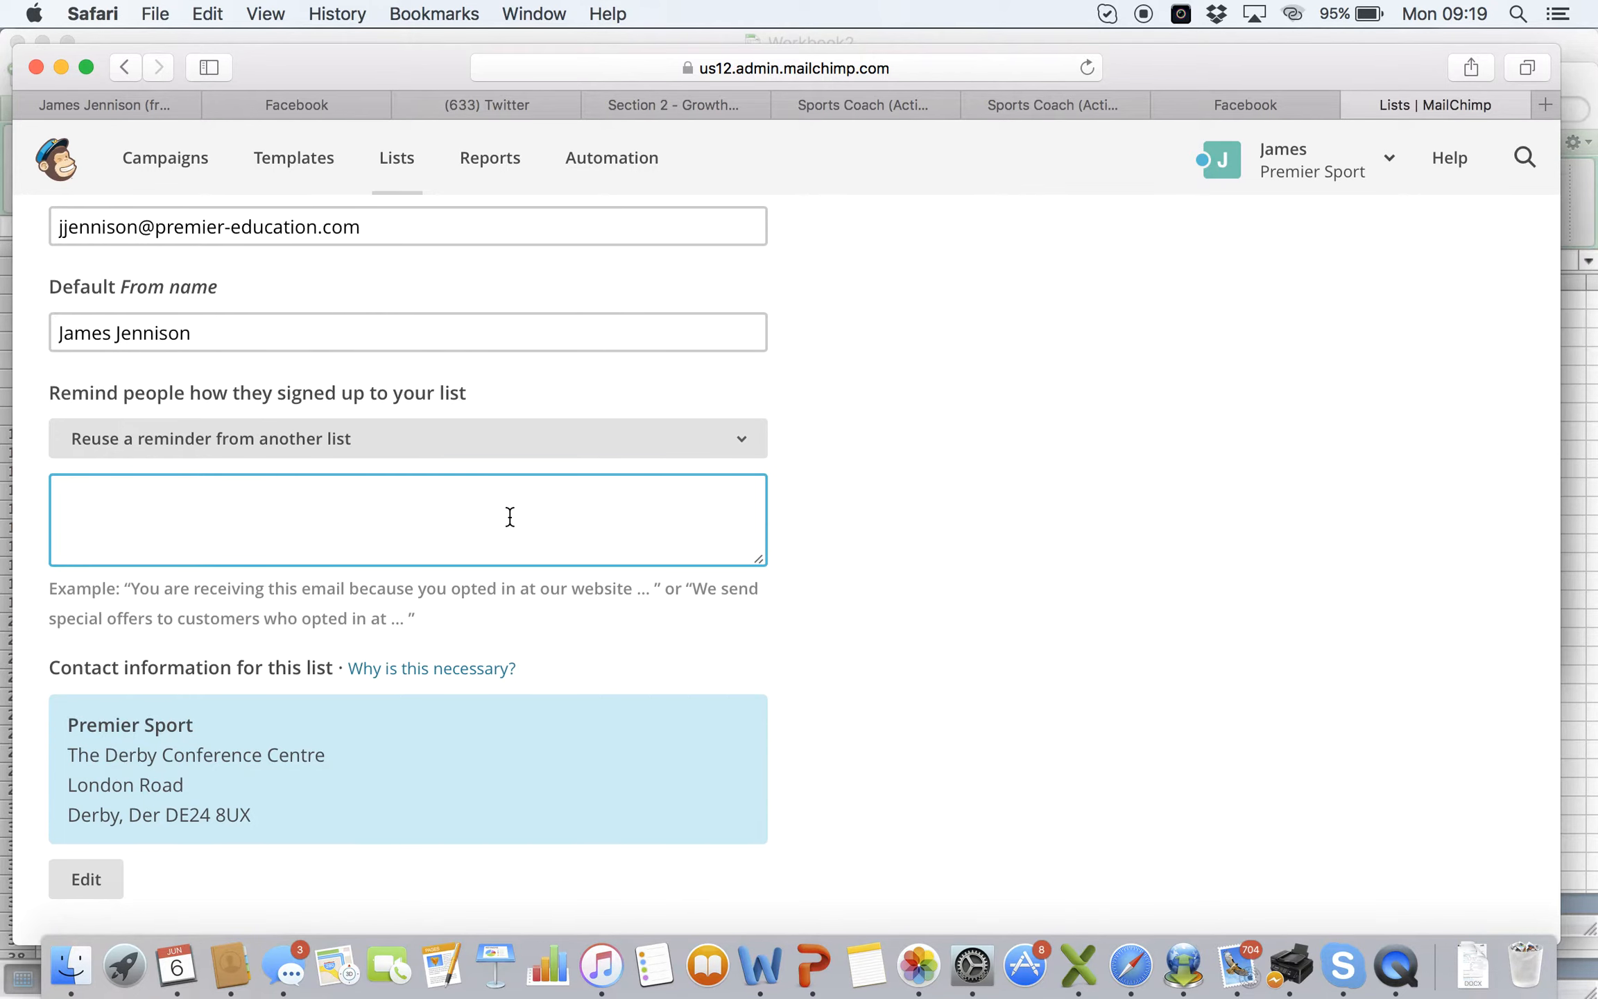
Step: Enter "Schools currently working in" as the signup reminder for the Current schools list and save the list
scroll(510, 516, "up", 3)
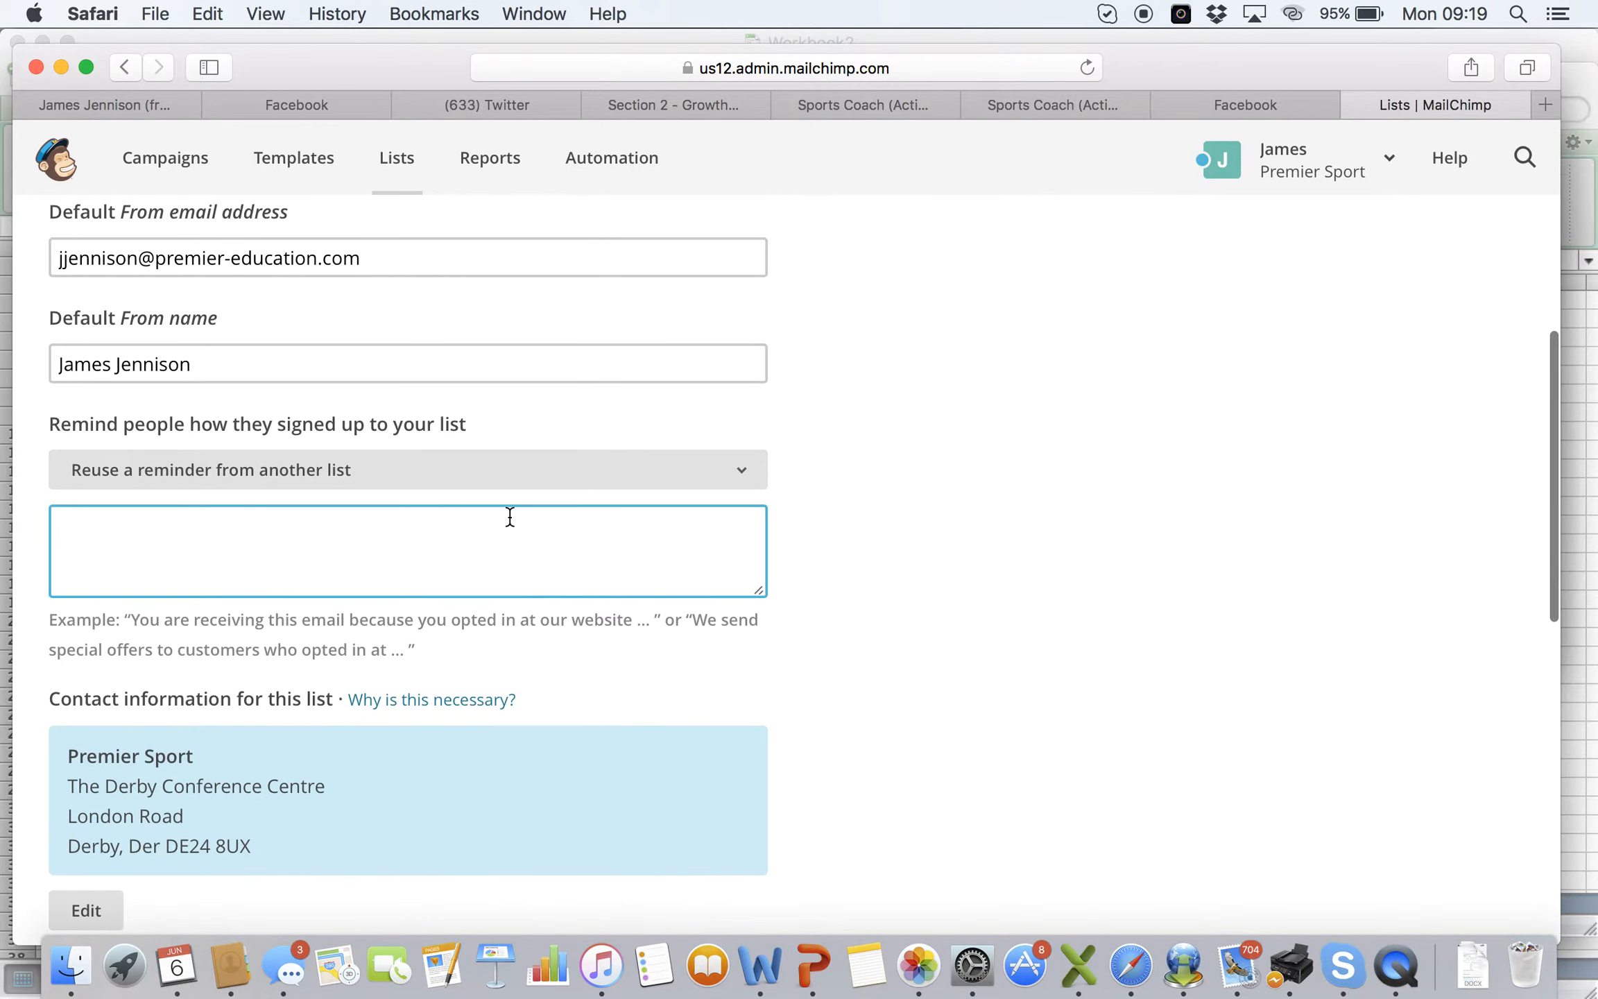
scroll(509, 518, "up", 2)
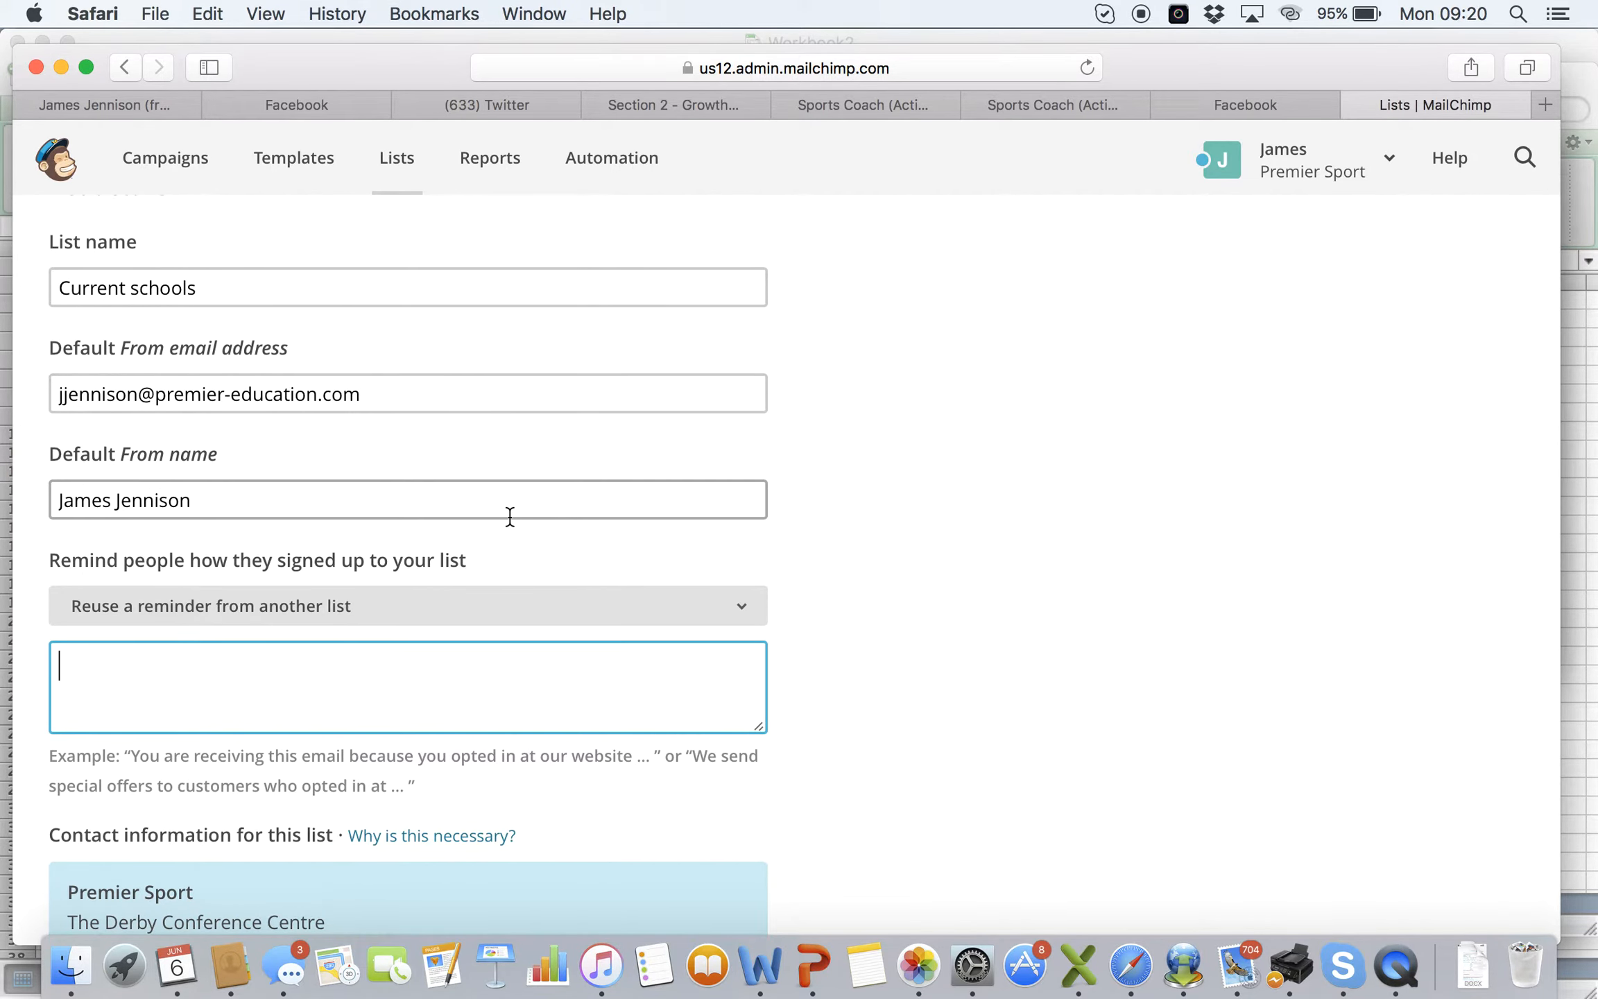
type("Schools currently working in")
scroll(694, 555, "down", 5)
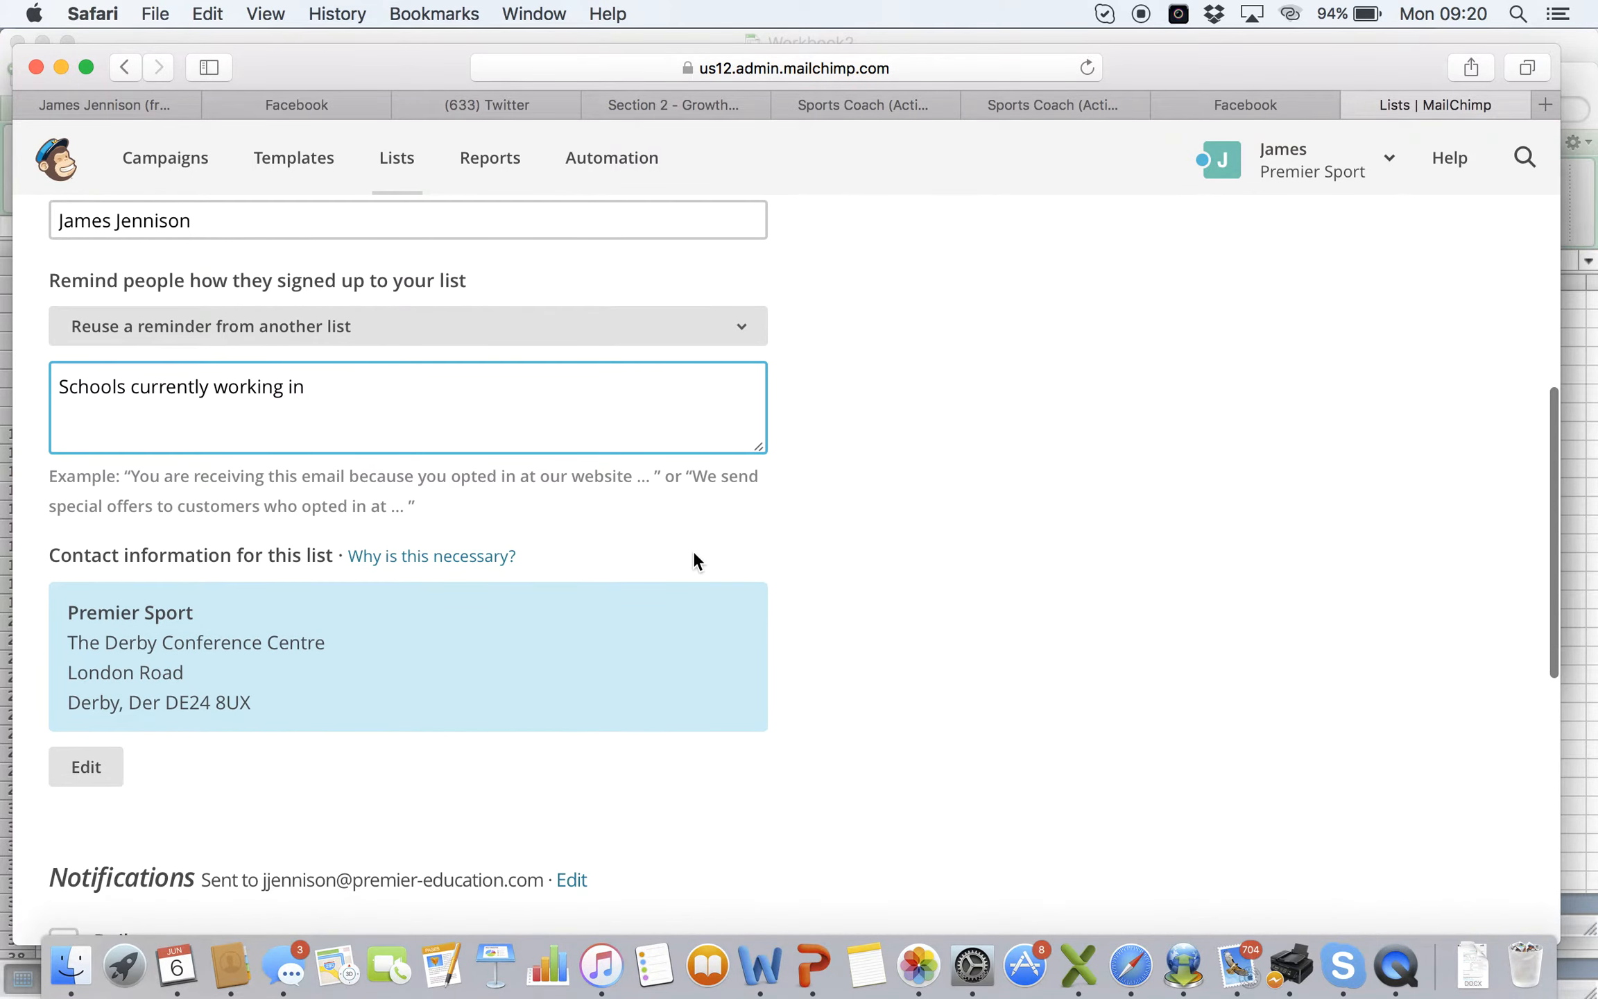
scroll(693, 553, "down", 6)
scroll(692, 551, "down", 2)
left_click(110, 768)
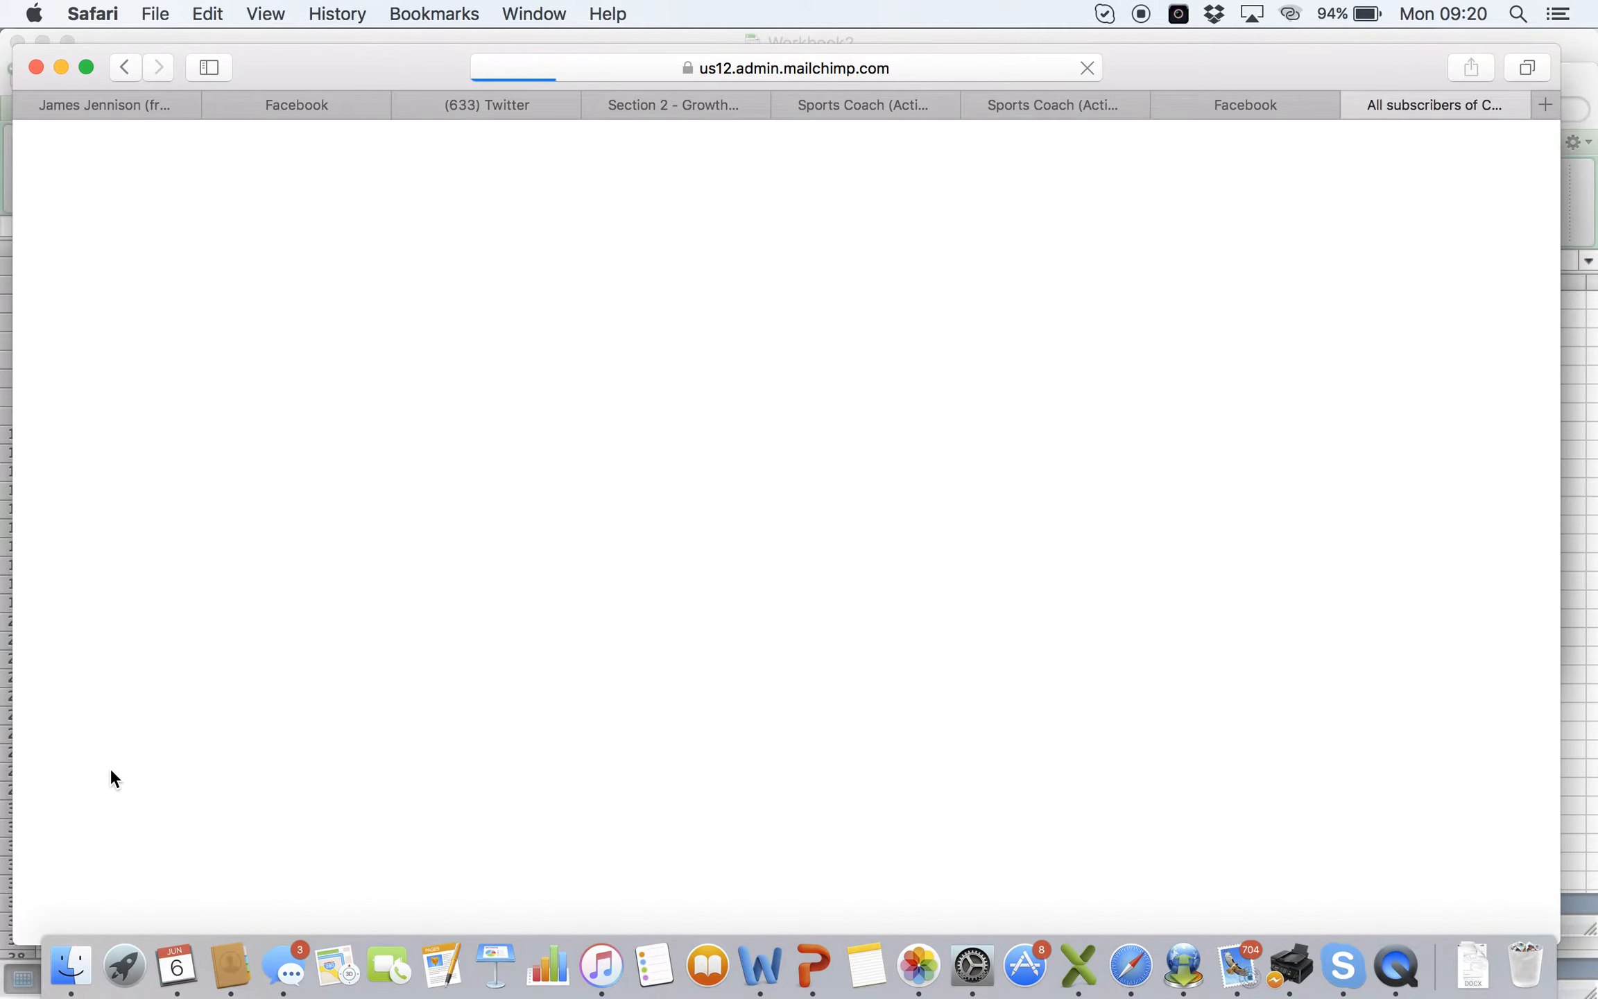
Step: Start importing subscribers into the new list with copy/paste from file as the source
scroll(579, 591, "down", 2)
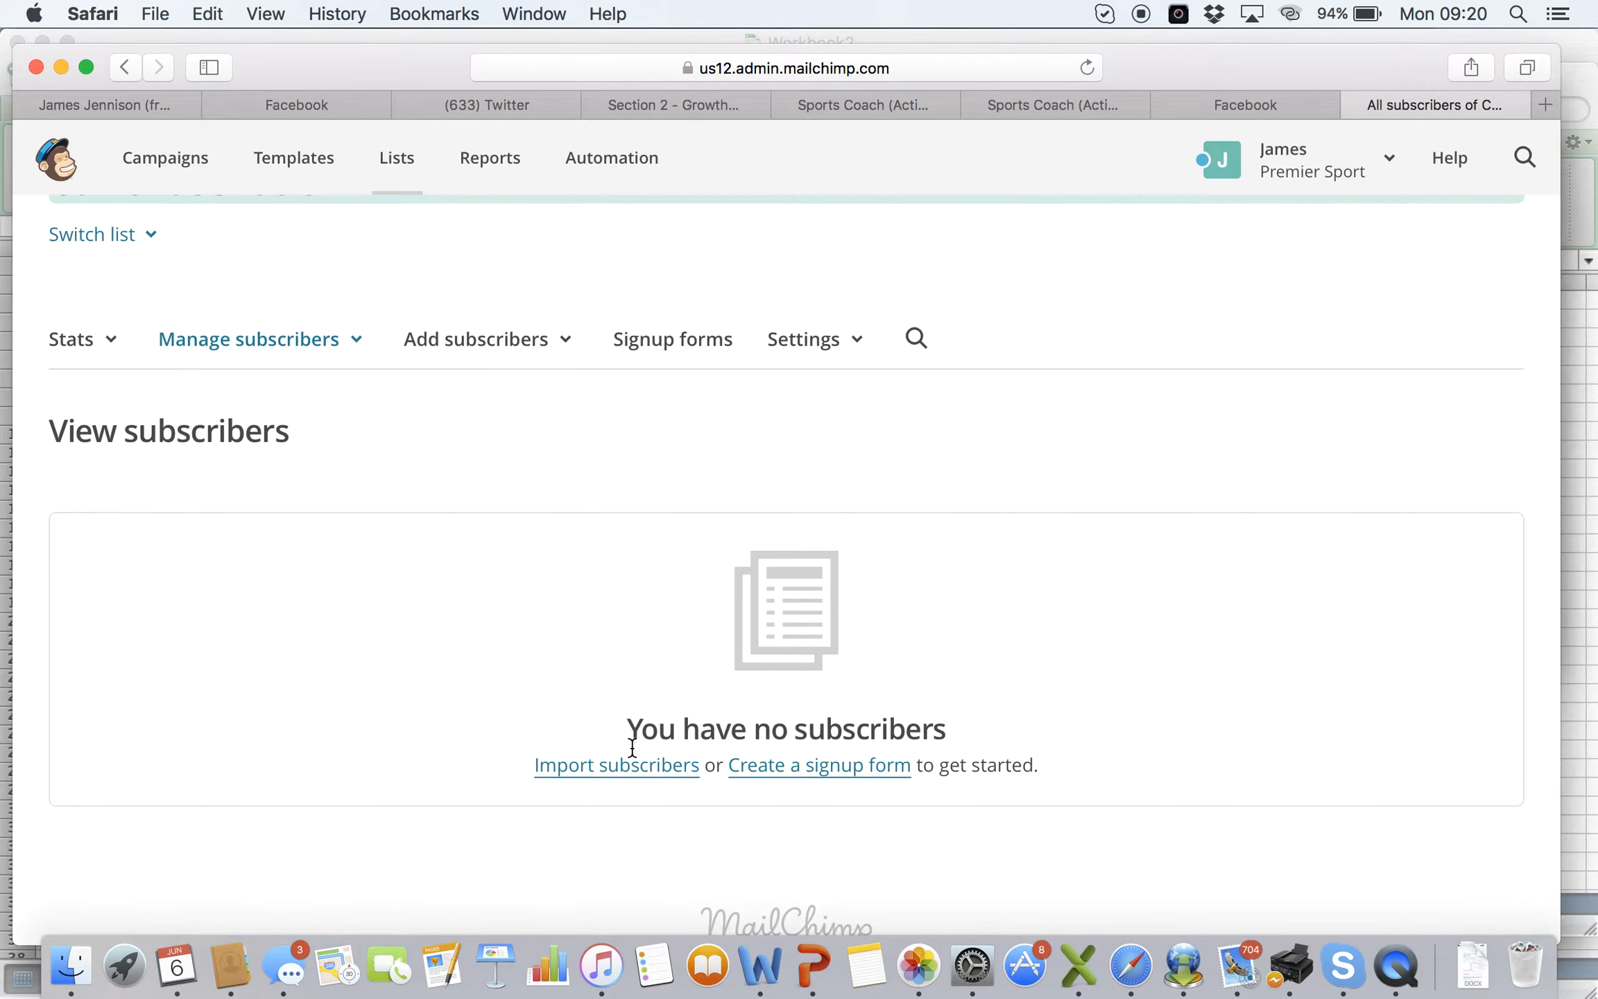
left_click(621, 773)
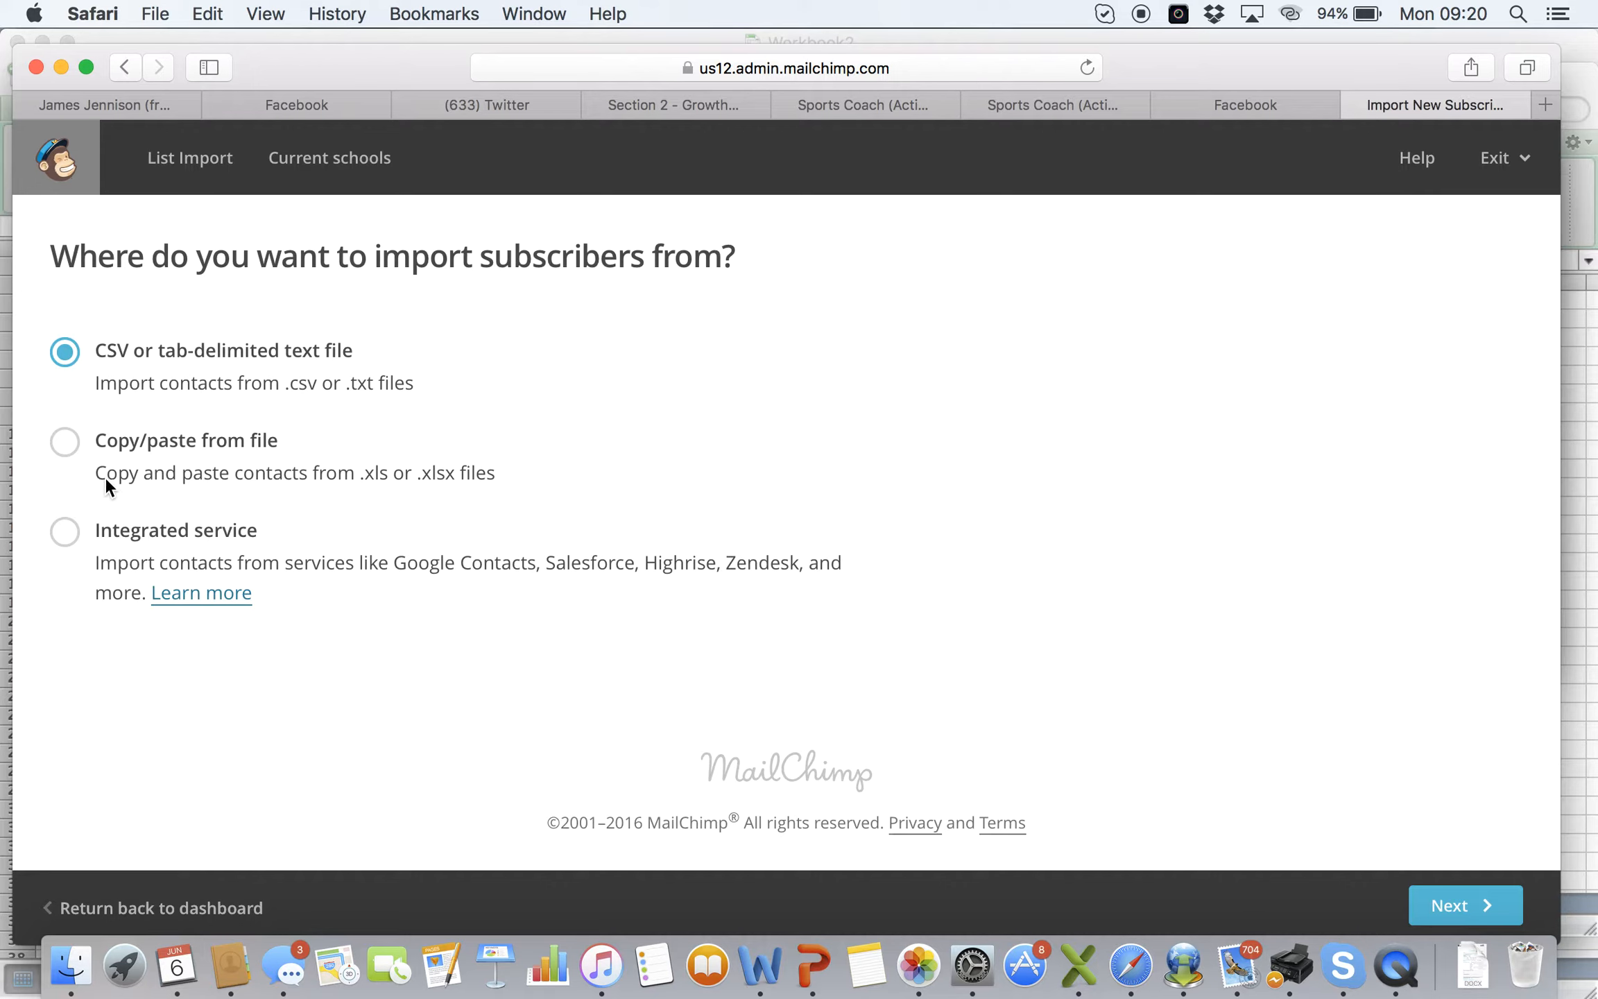
left_click(64, 442)
left_click(1465, 908)
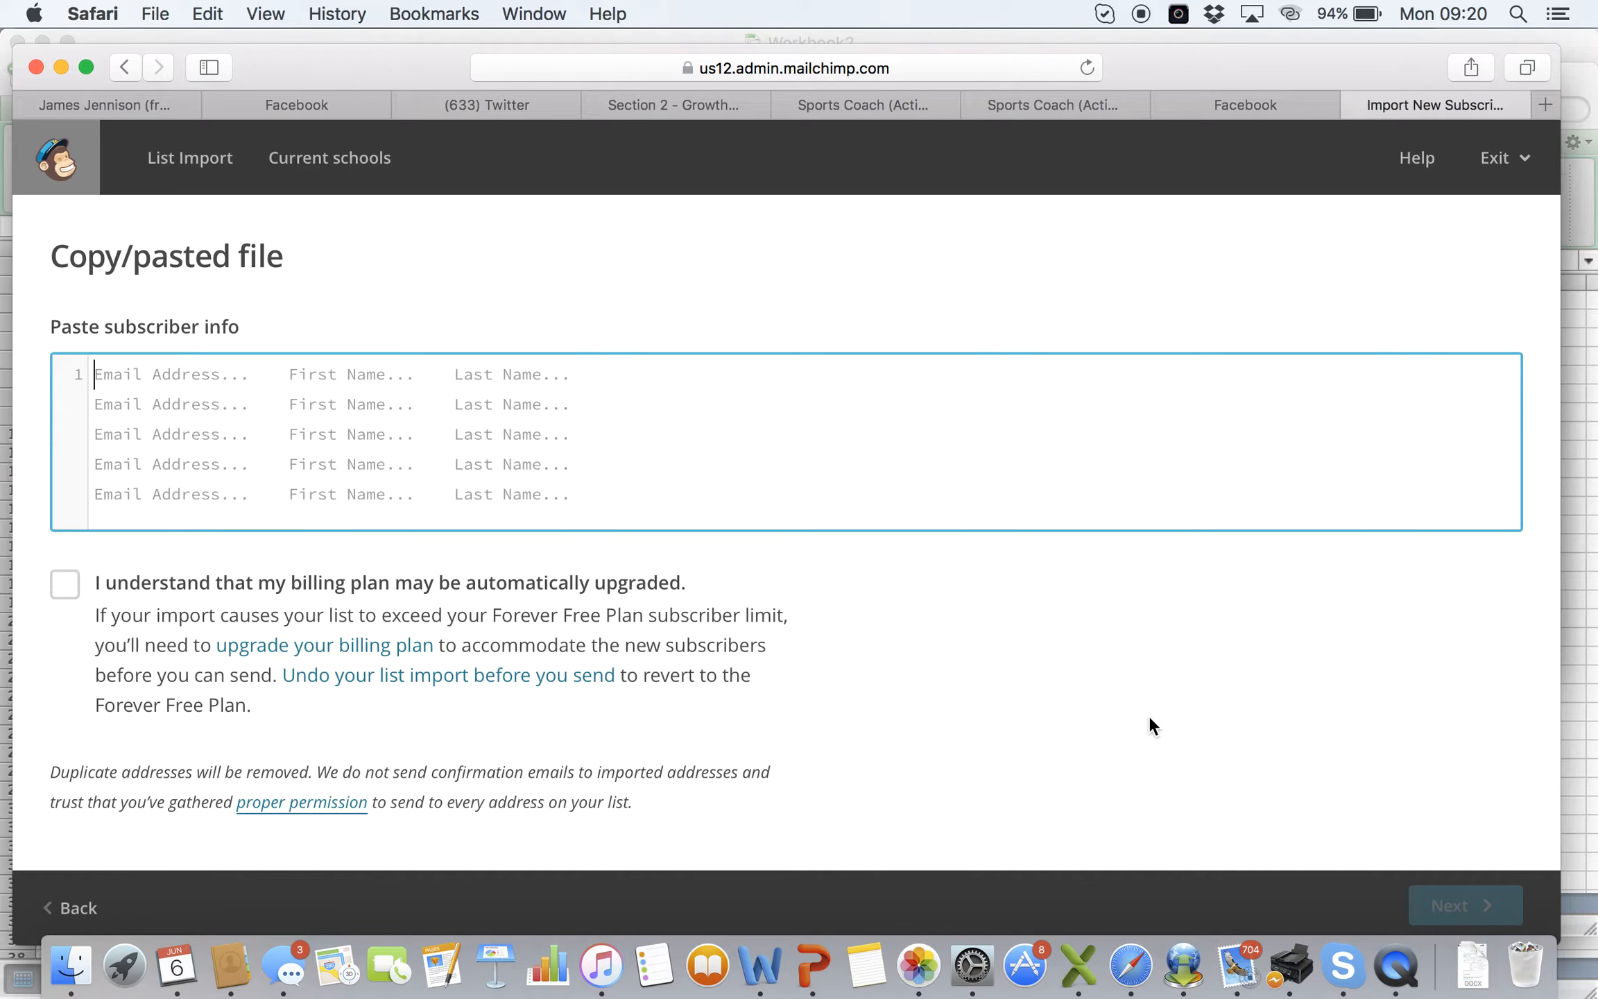
Step: Switch to the Premier Sport admin site, download the Total Schools spreadsheet and open schools-activity-2016-06-06.csv in Excel
left_click(140, 102)
scroll(702, 621, "down", 10)
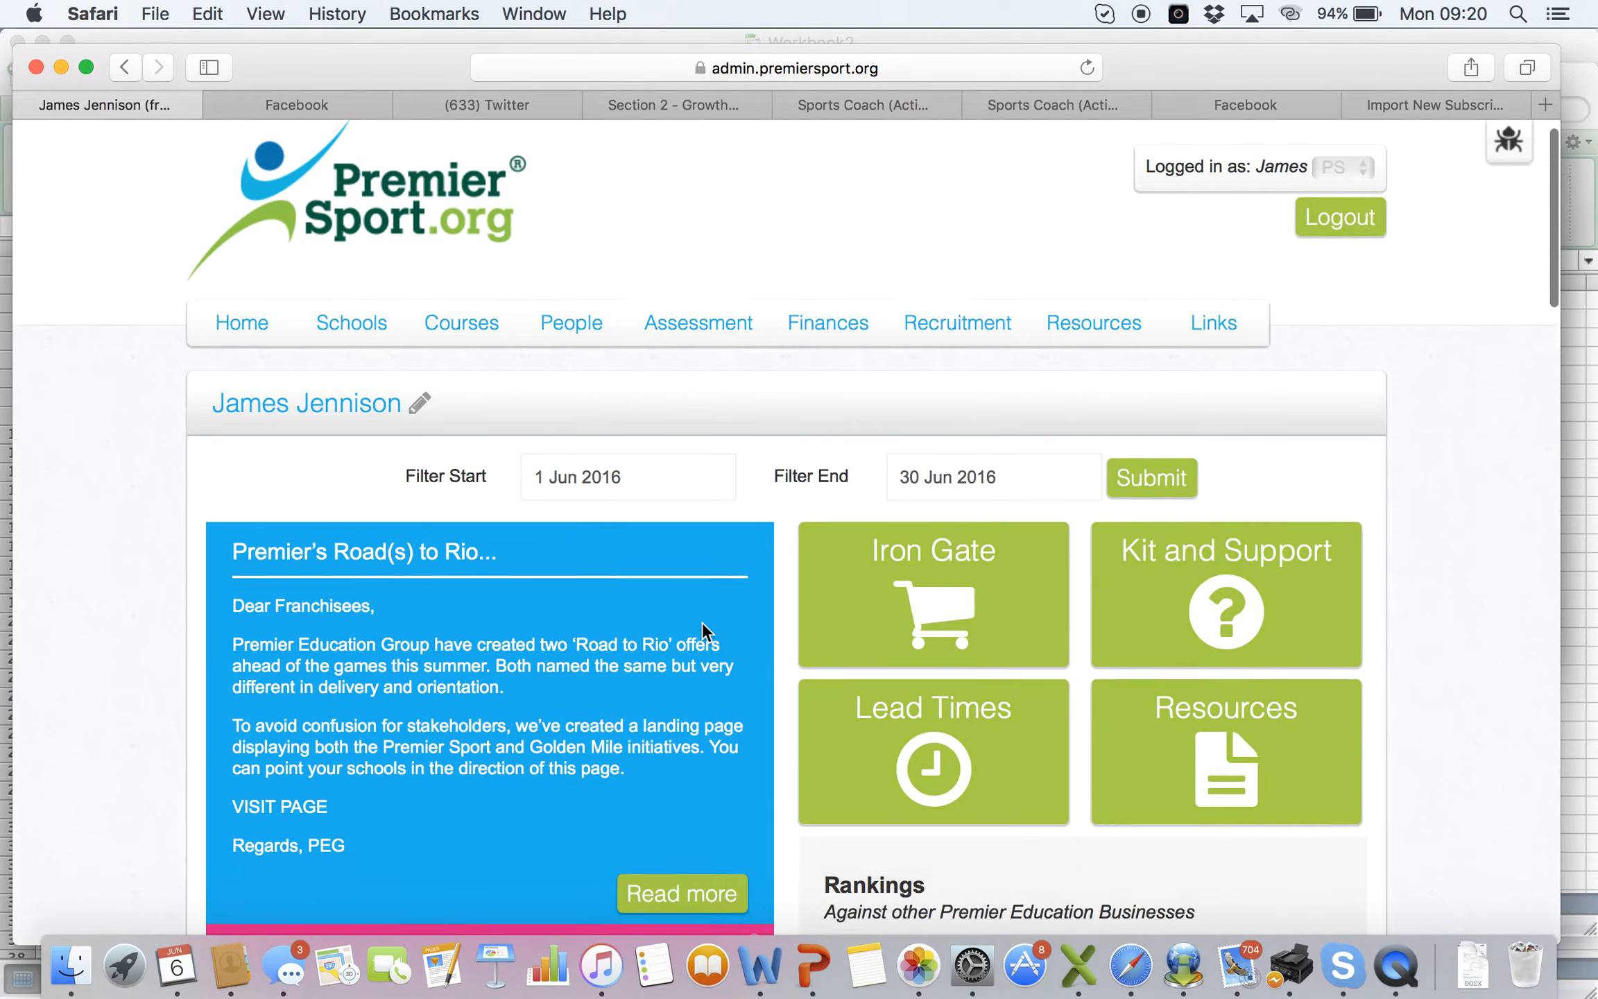
scroll(702, 621, "down", 3)
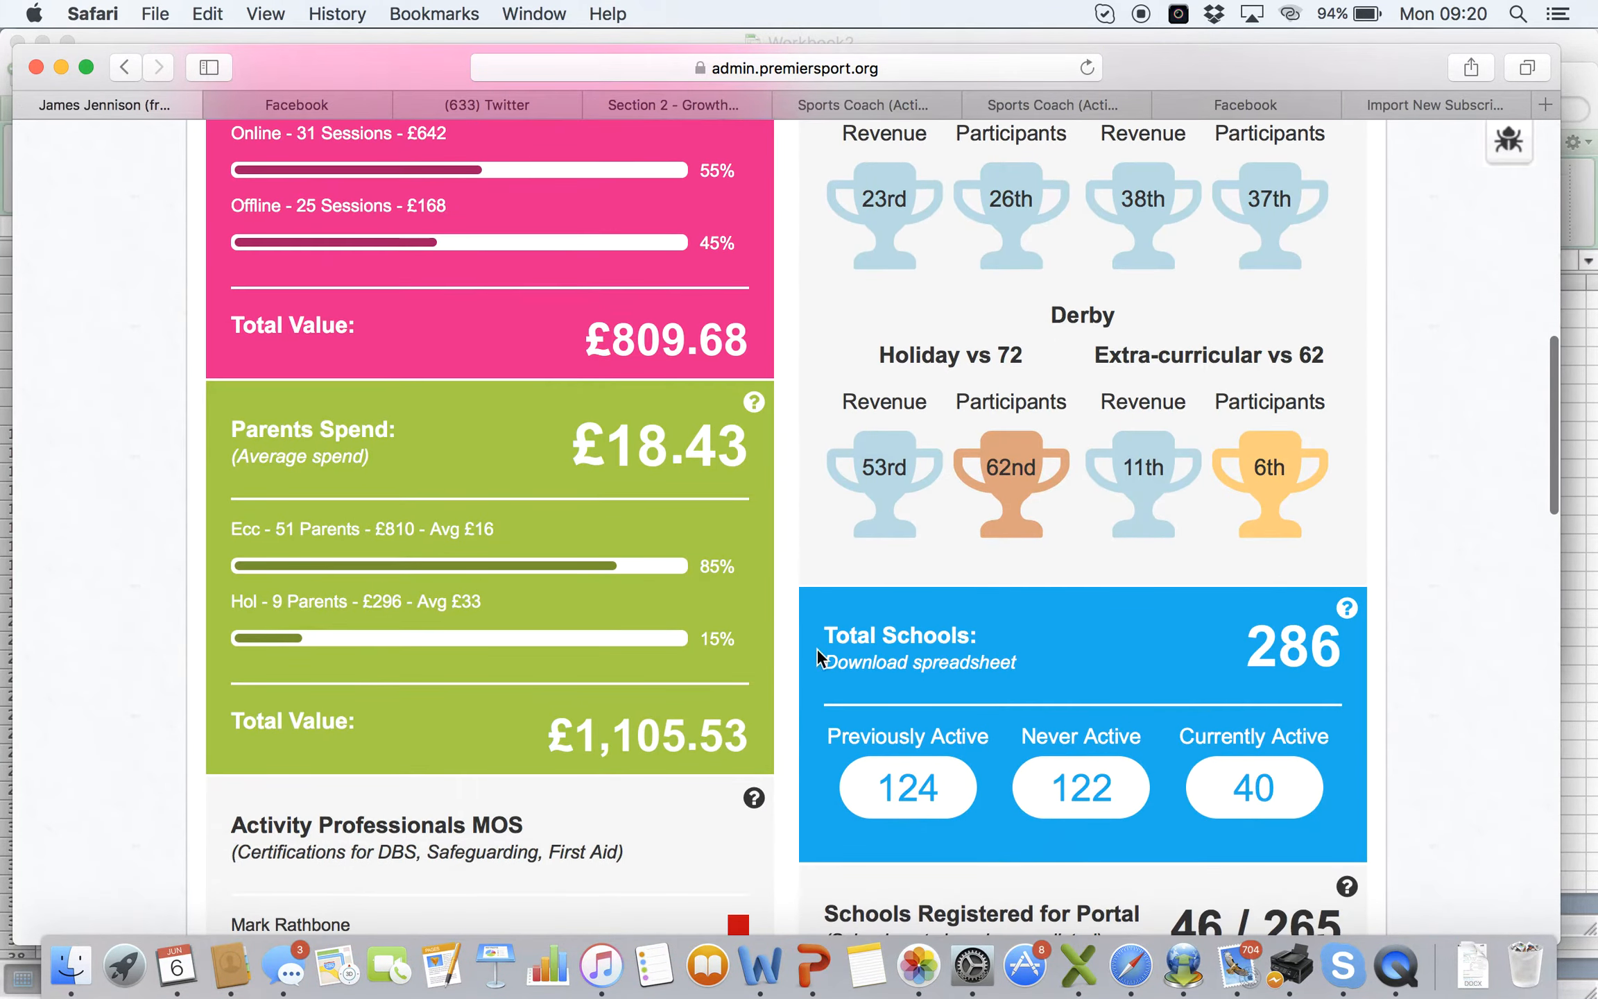
left_click(895, 664)
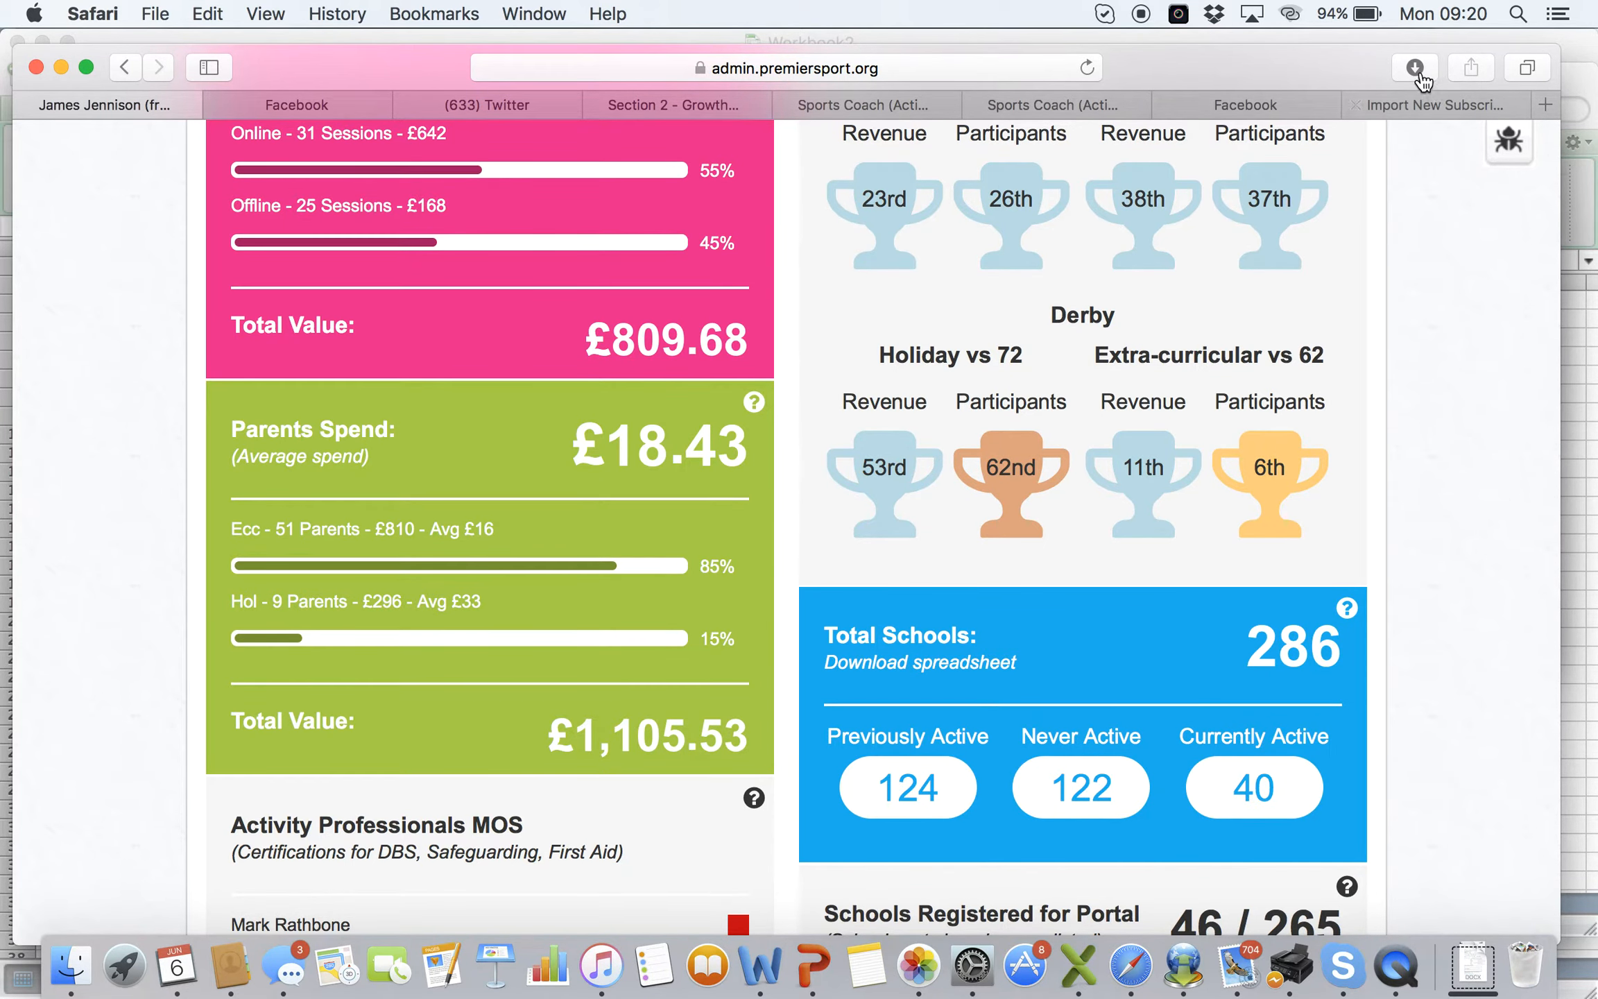
left_click(1414, 68)
double_click(1308, 179)
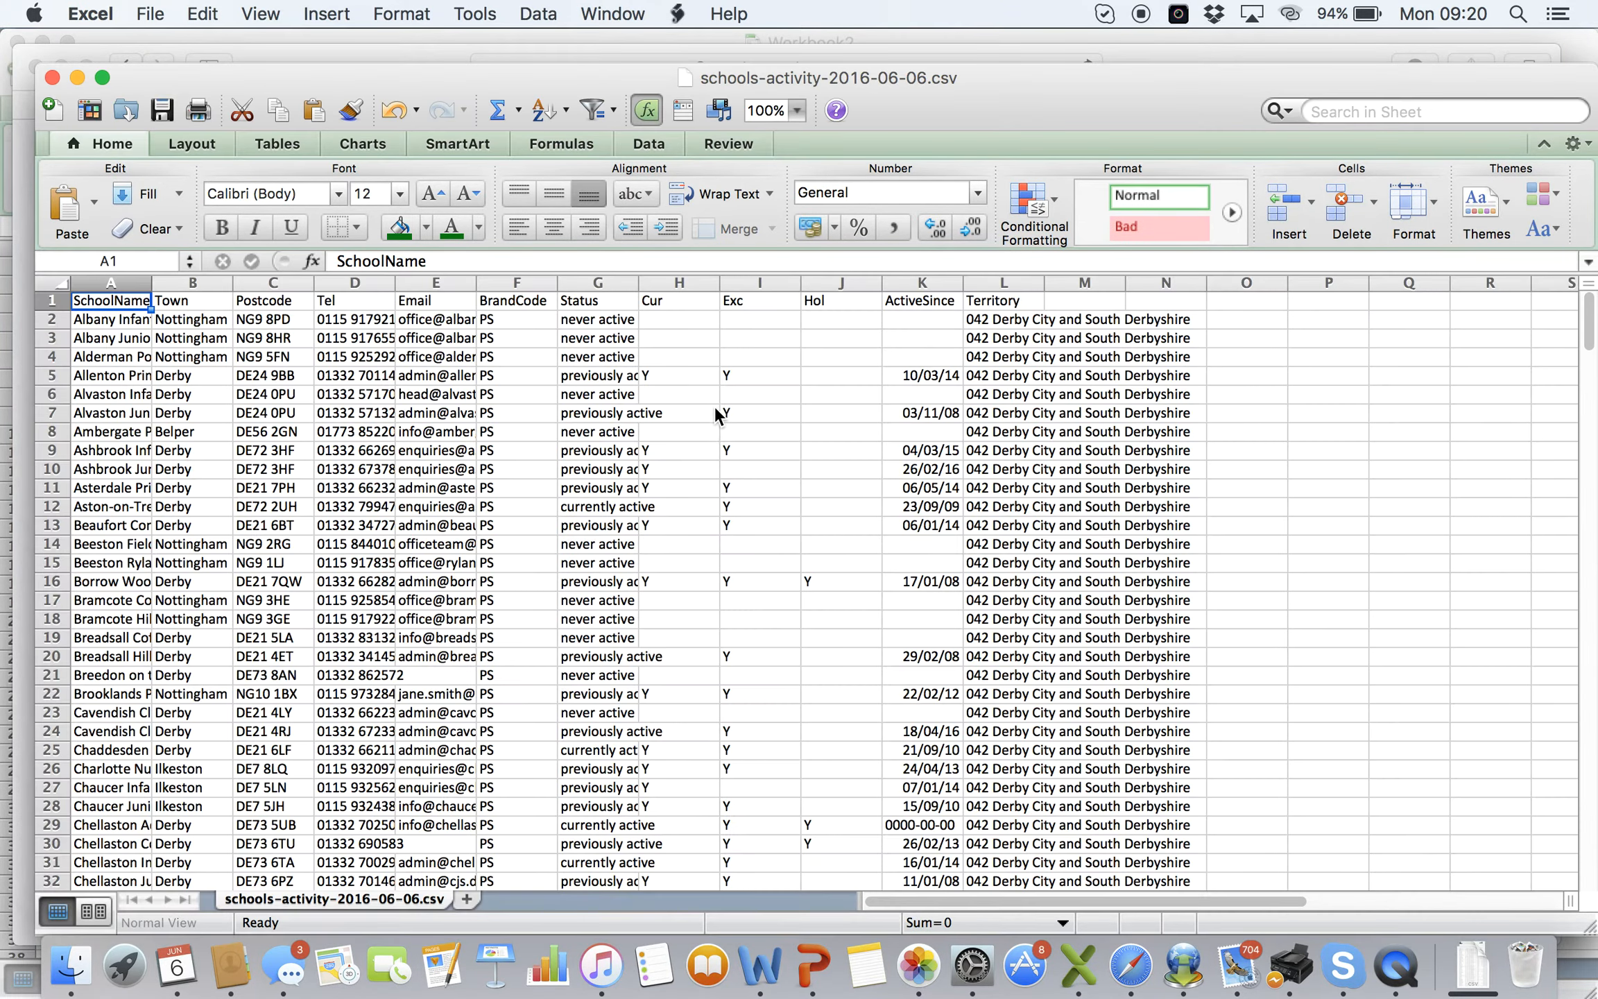
Step: Auto-fit the Tel and Email columns to their contents
double_click(395, 283)
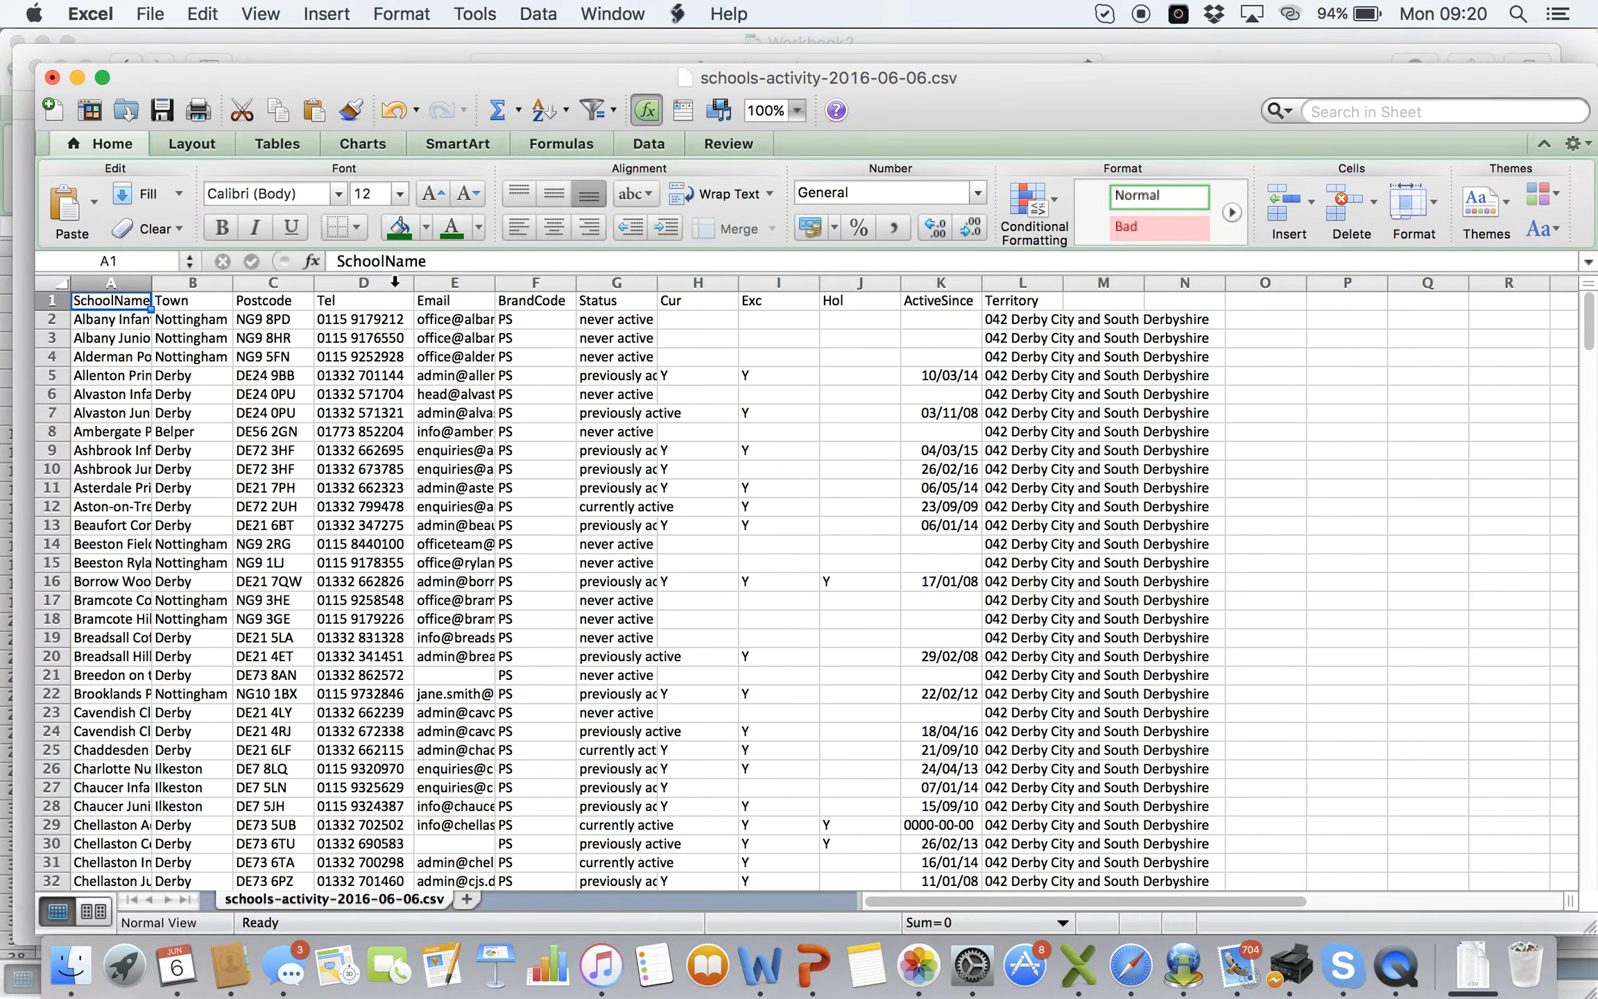
double_click(494, 282)
Step: Overwrite the BrandCode cells with 1 in F2:F6, 2 in F7:F14, 3 in F15:F23 and 1 in F24:F32
left_click(488, 319)
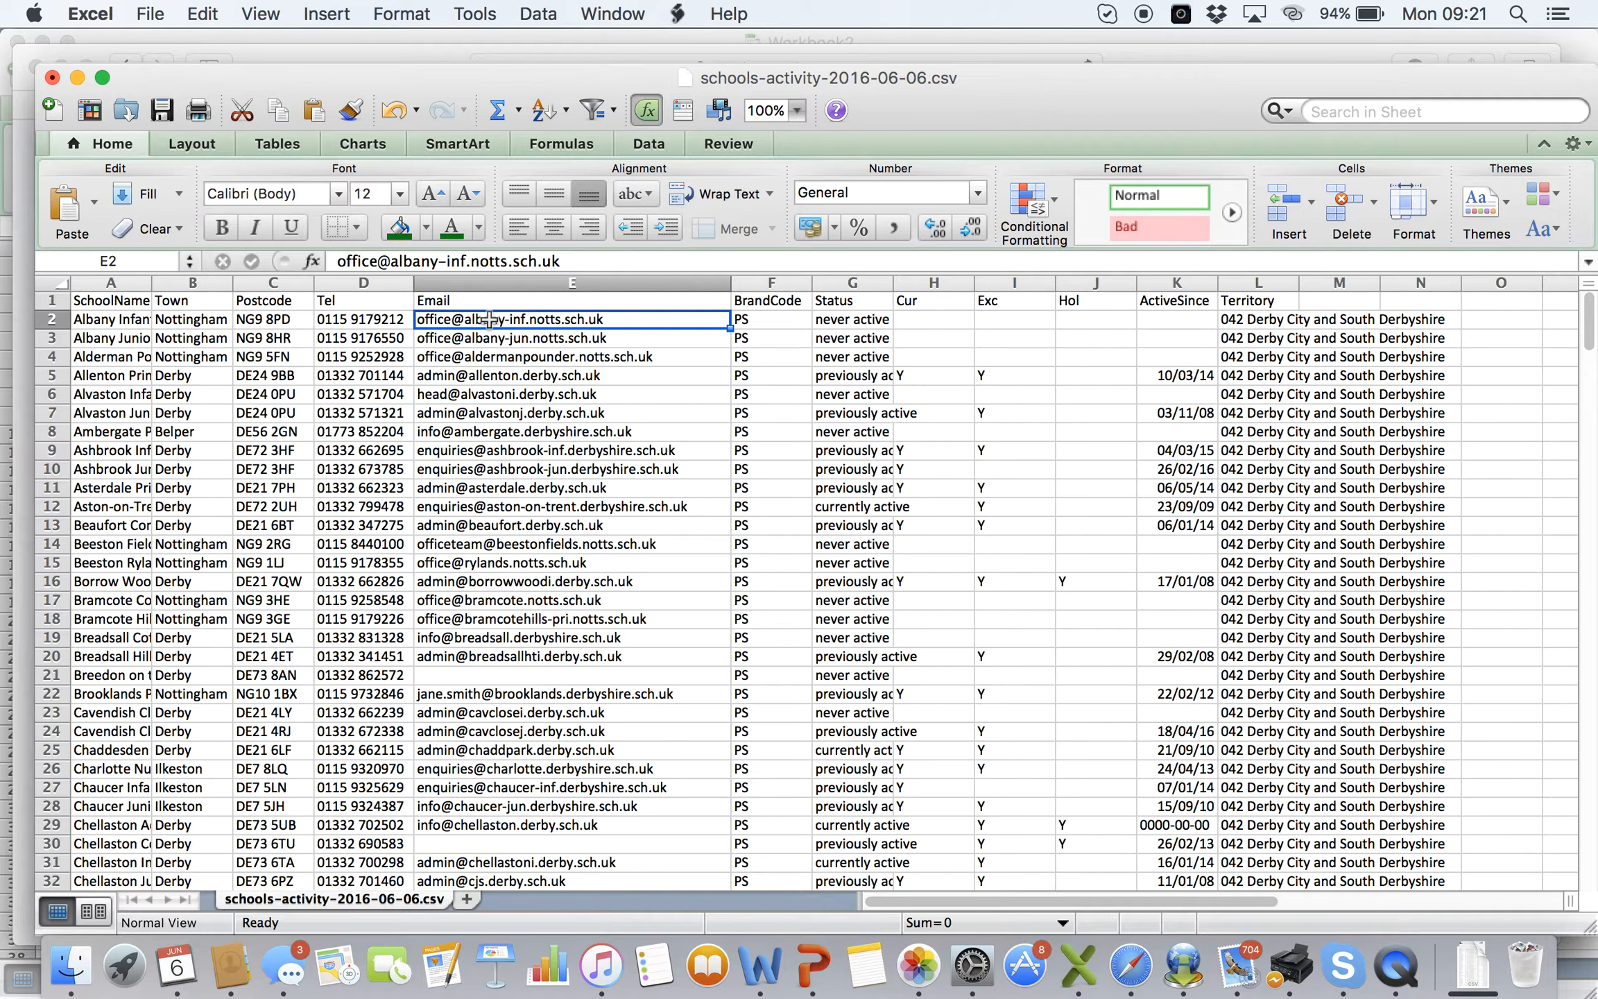
key("Right")
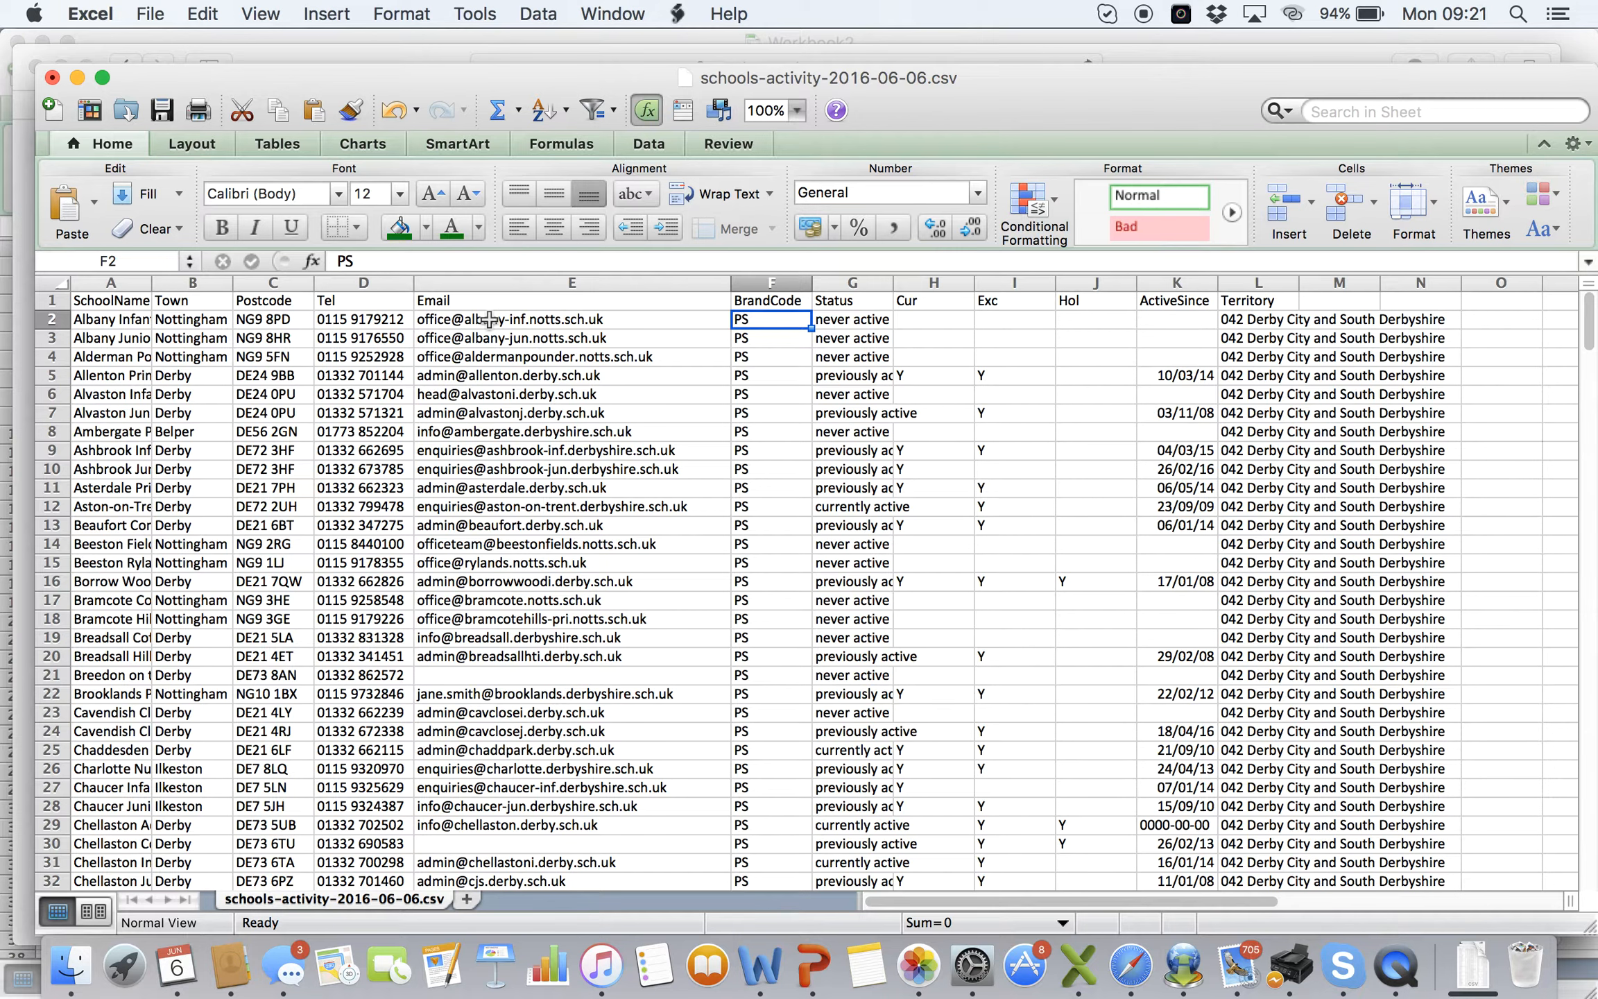
type("11")
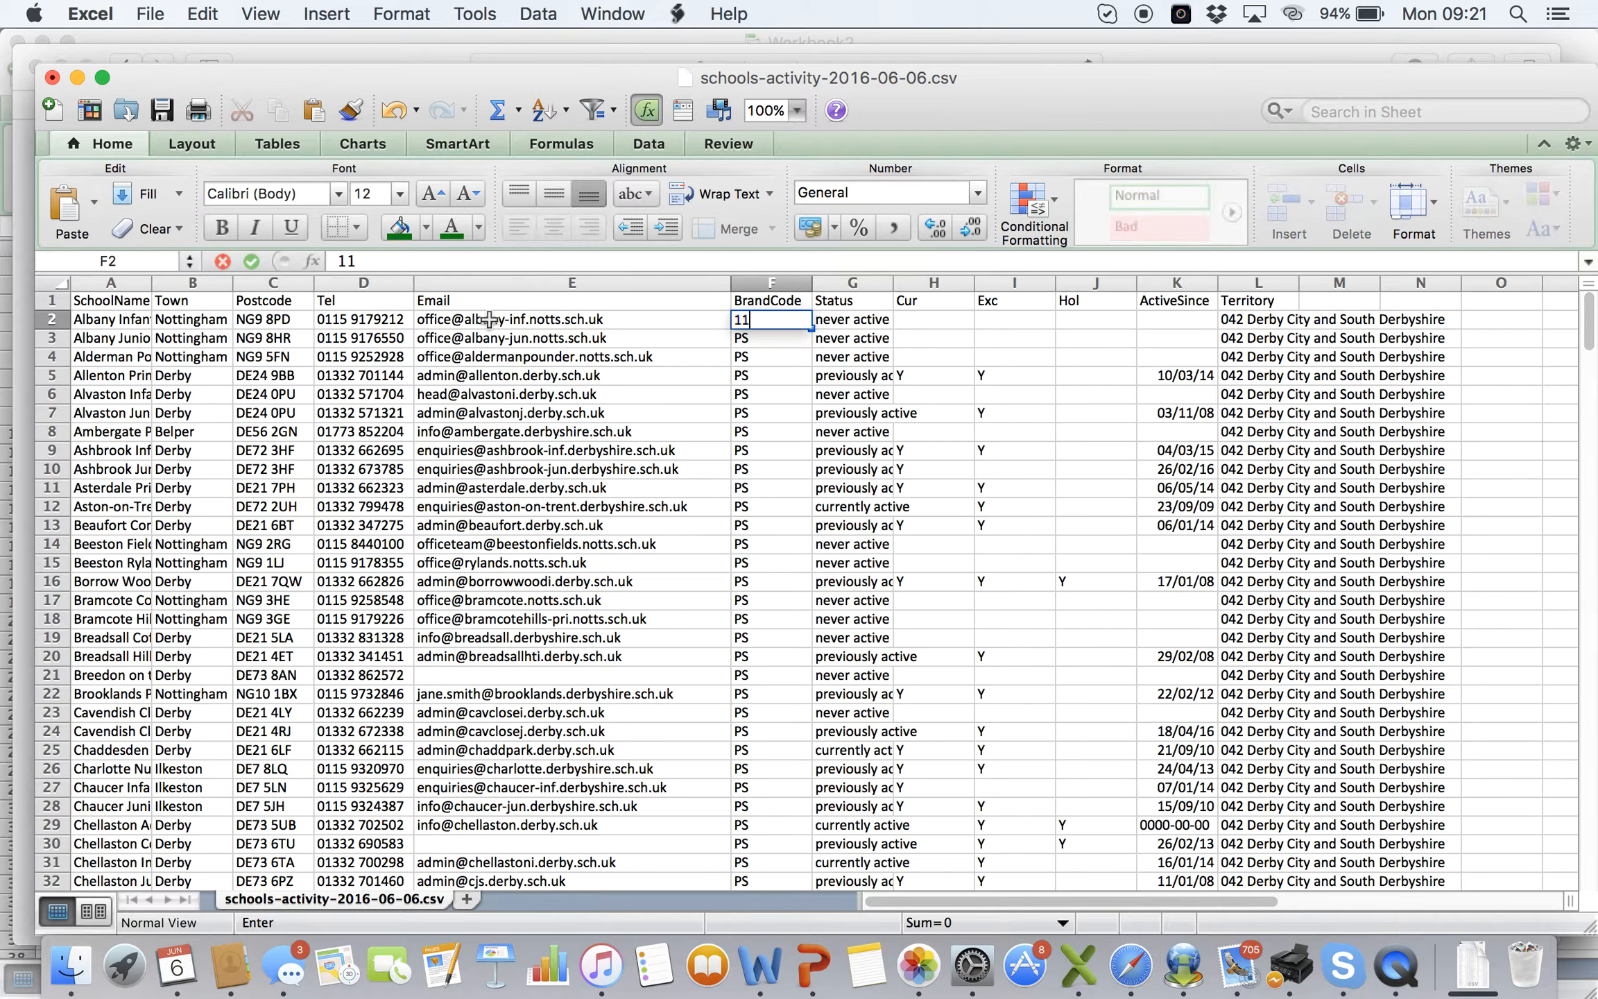
type(" 1 1 1 1 2 ")
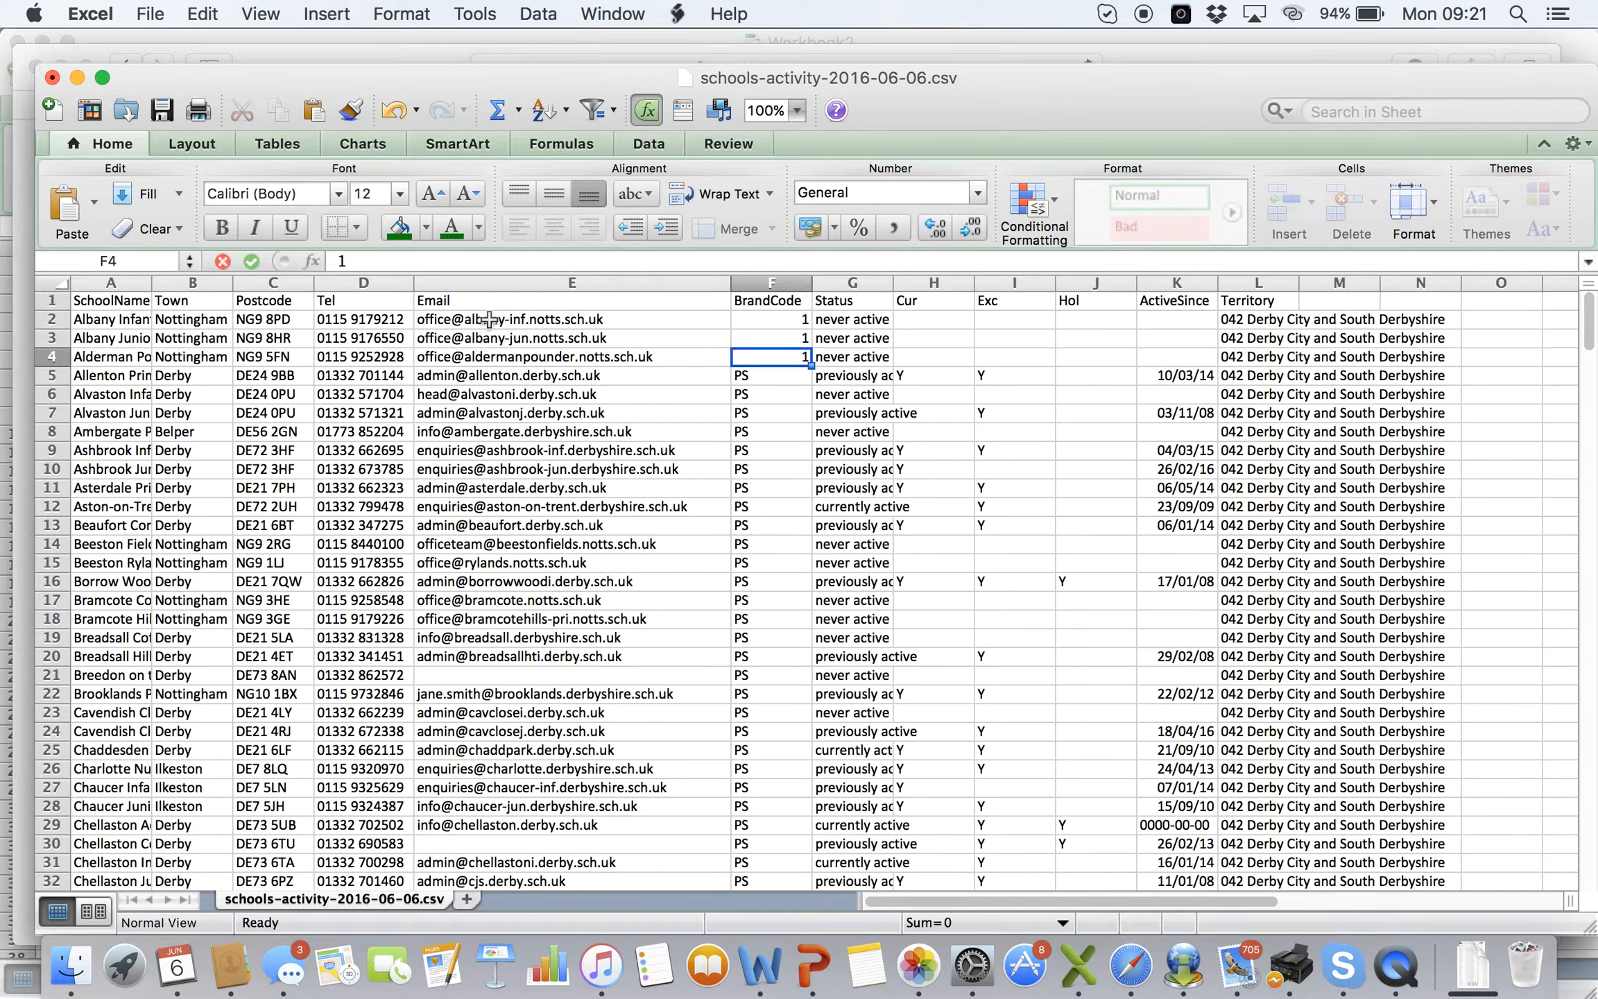
type("2")
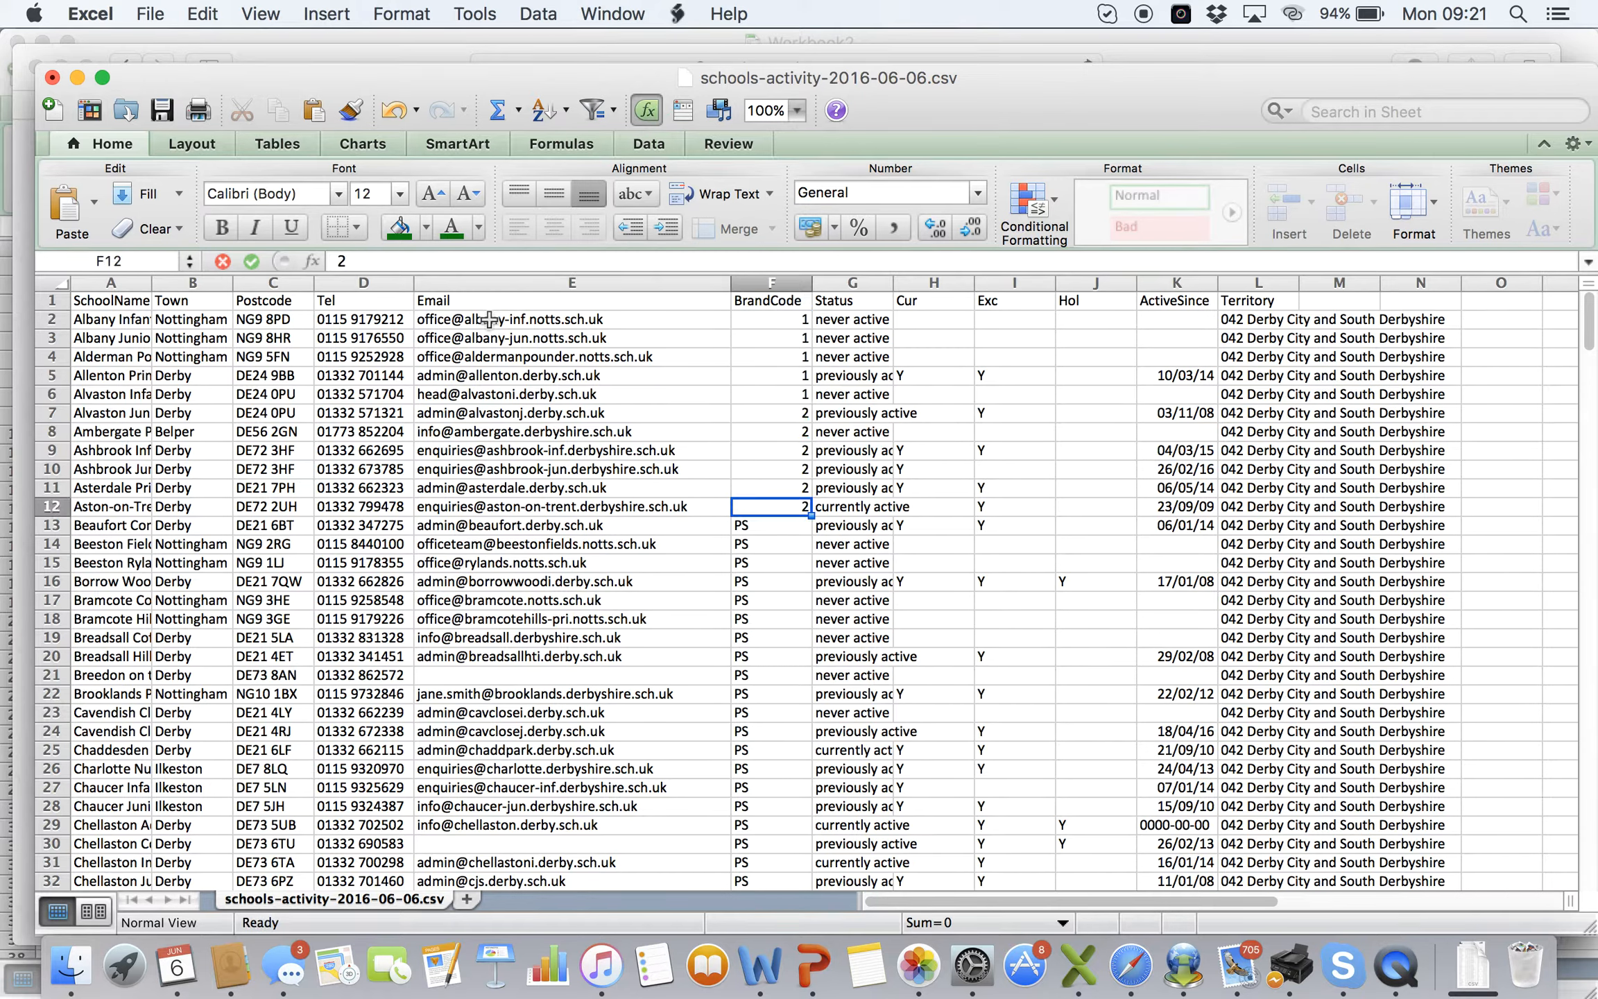
type(" 2 2 2 2 2 2 3")
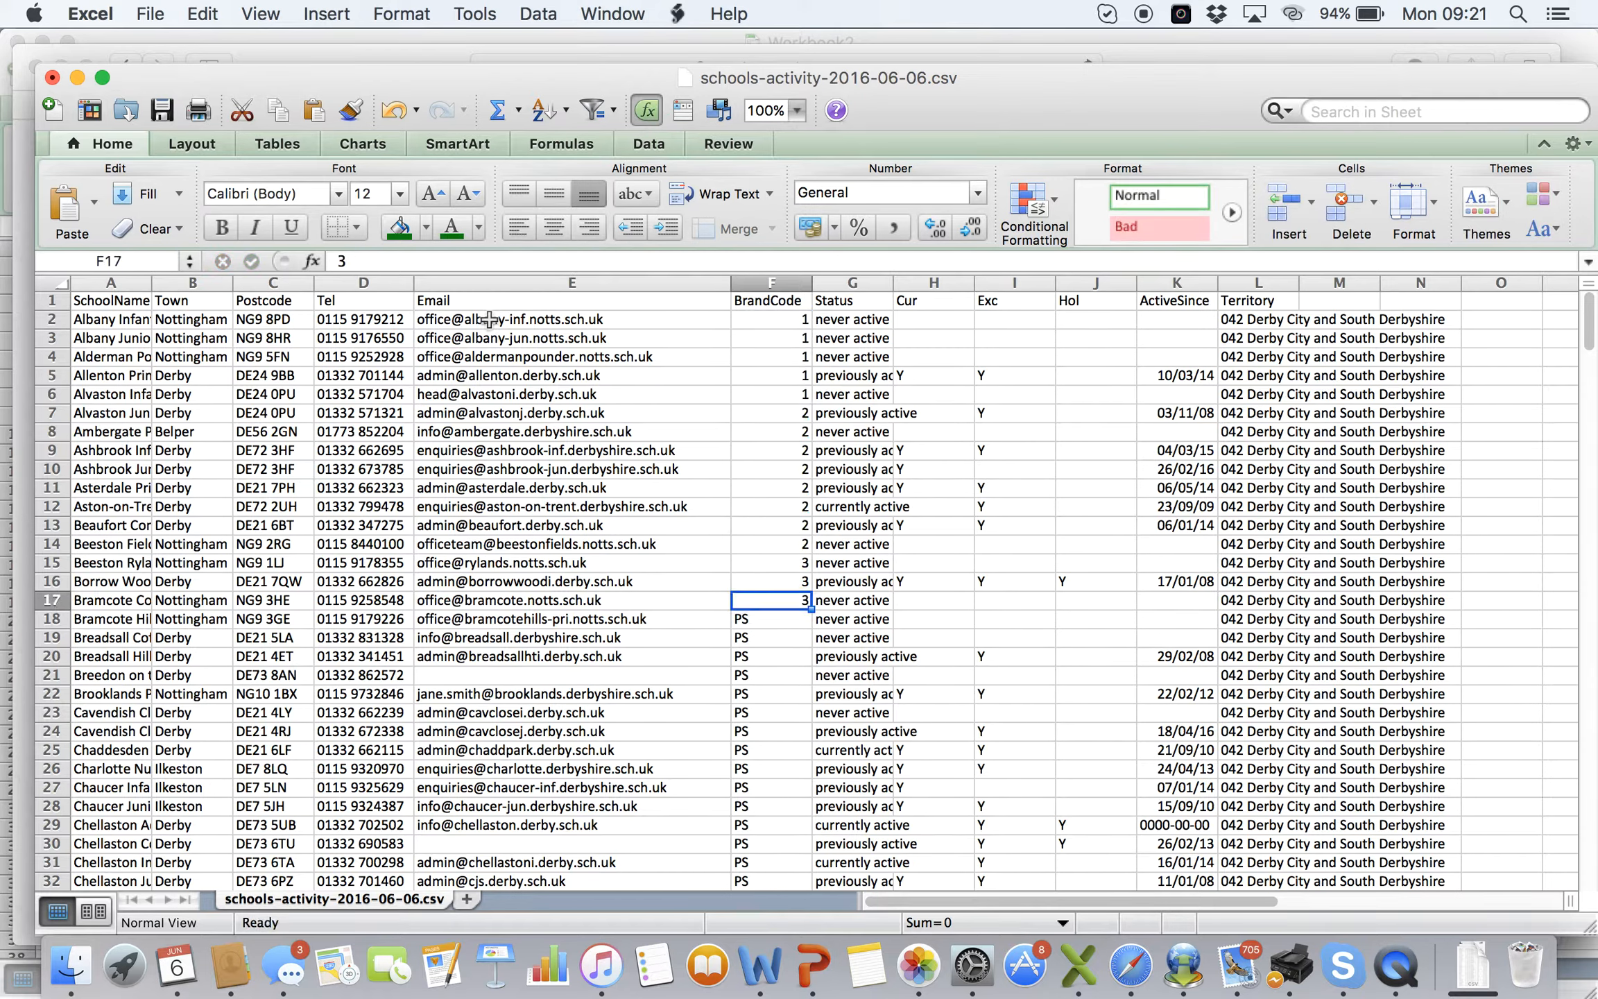
type(" 3 3 3 3 3 3 3 3 1 1 1 1 1")
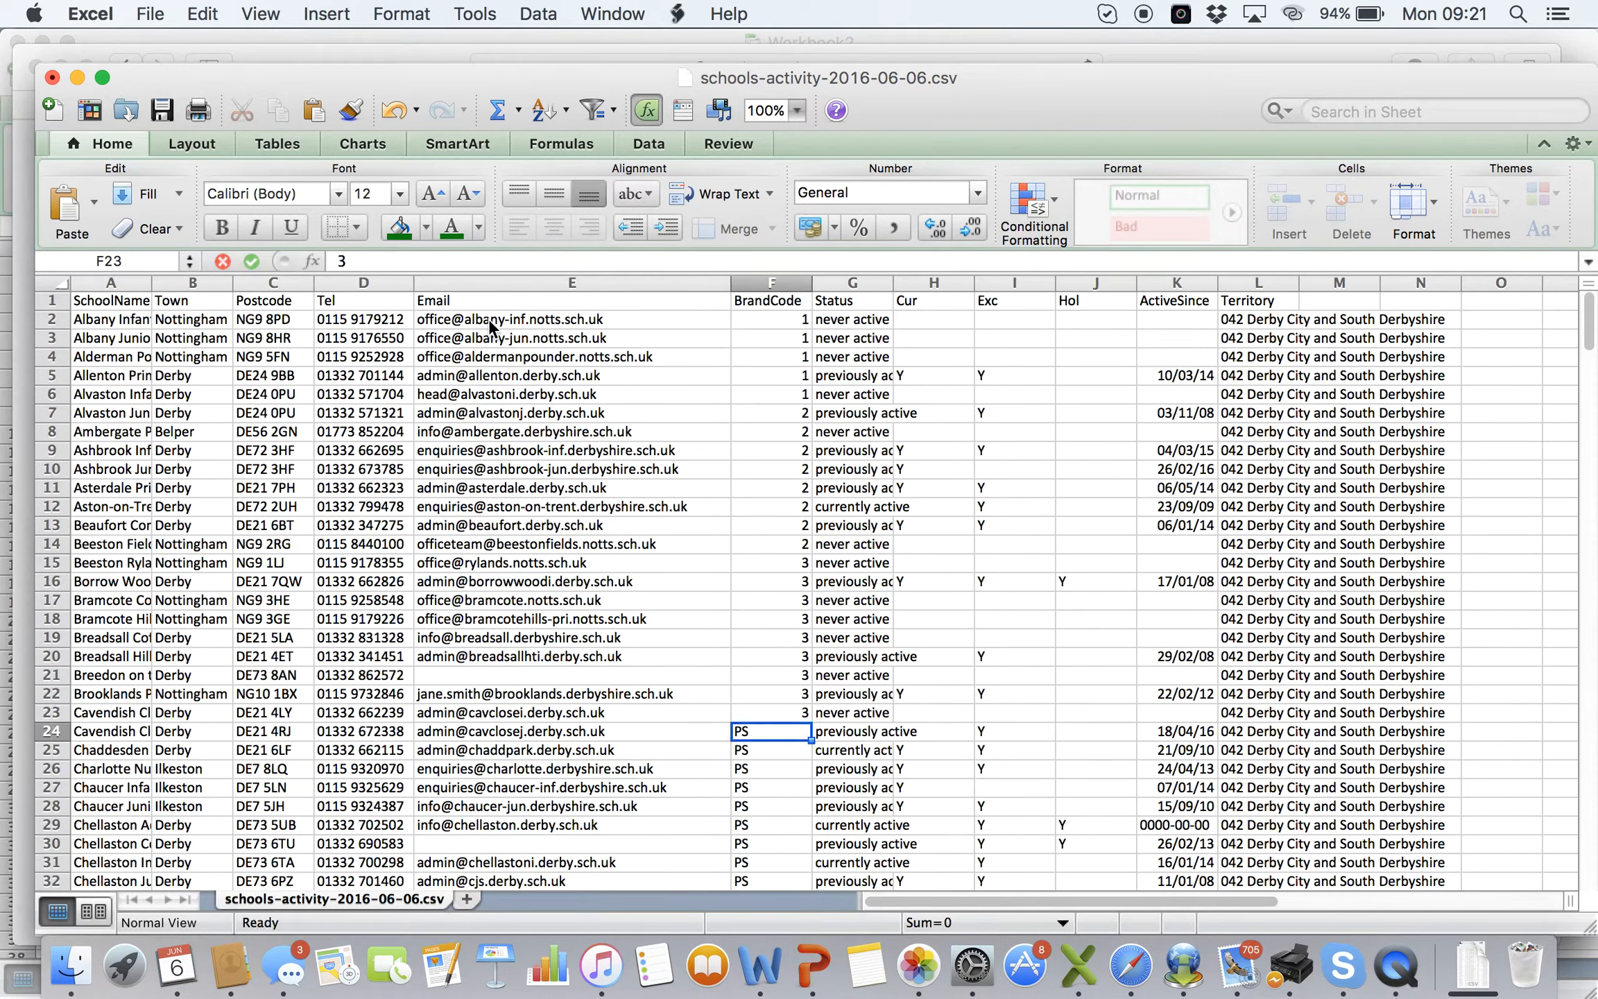
type(" 1 1 1 1 12 2 2")
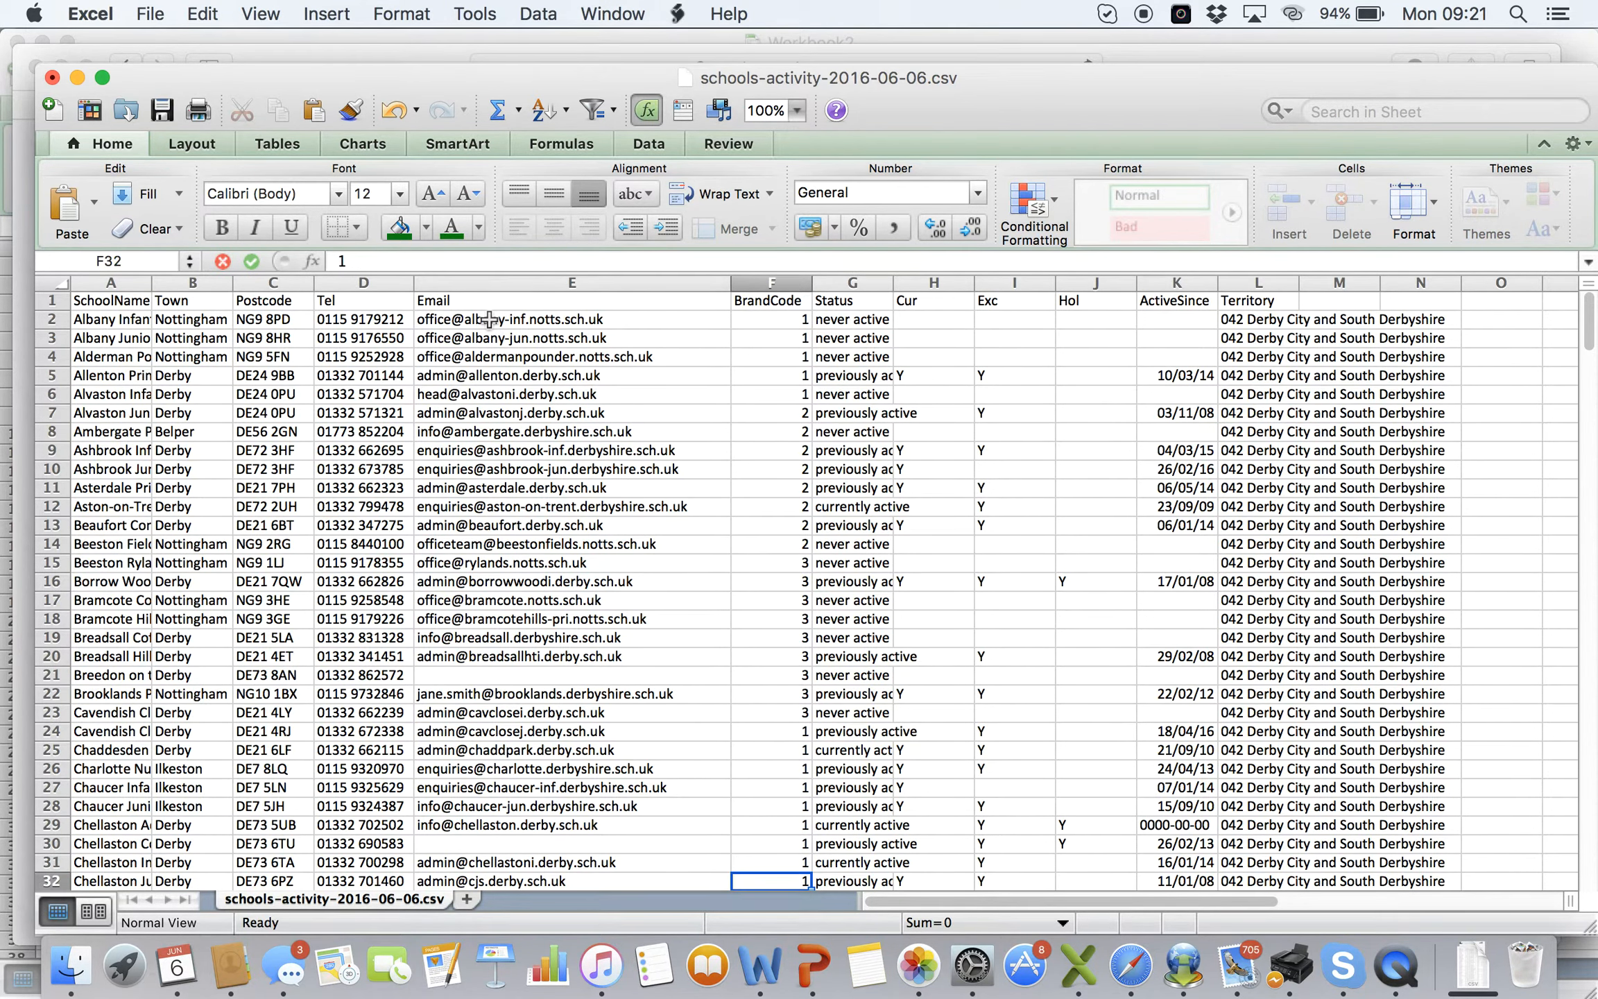
Step: Continue the BrandCode numbering with 2 in F33:F38
key("Down")
type("2")
key("Down")
type("2")
key("Up")
key("Up")
key("Up")
key("Up")
type("2")
key("Down")
key("Down")
key("Down")
key("Down")
key("Down")
key("Down")
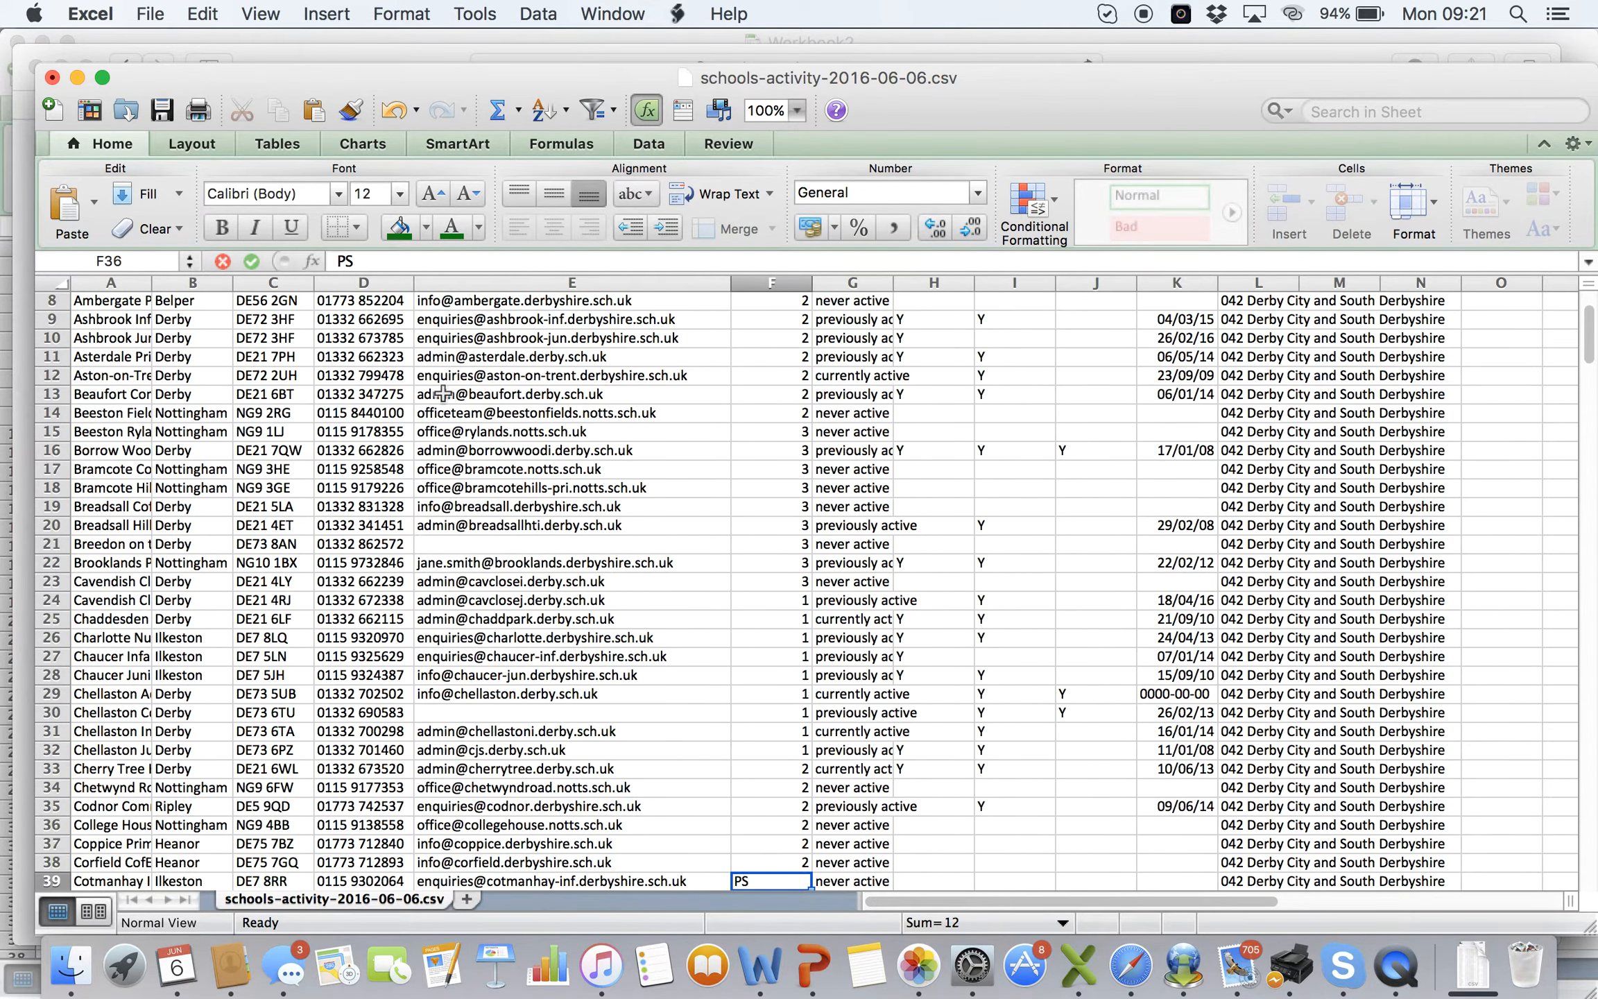
Step: Copy the BrandCode numbers in F2:F38 and paste them starting at F39
scroll(850, 529, "up", 3)
left_click_drag(755, 325, 770, 887)
left_click_drag(767, 996, 769, 791)
key("super+c")
scroll(771, 749, "down", 10)
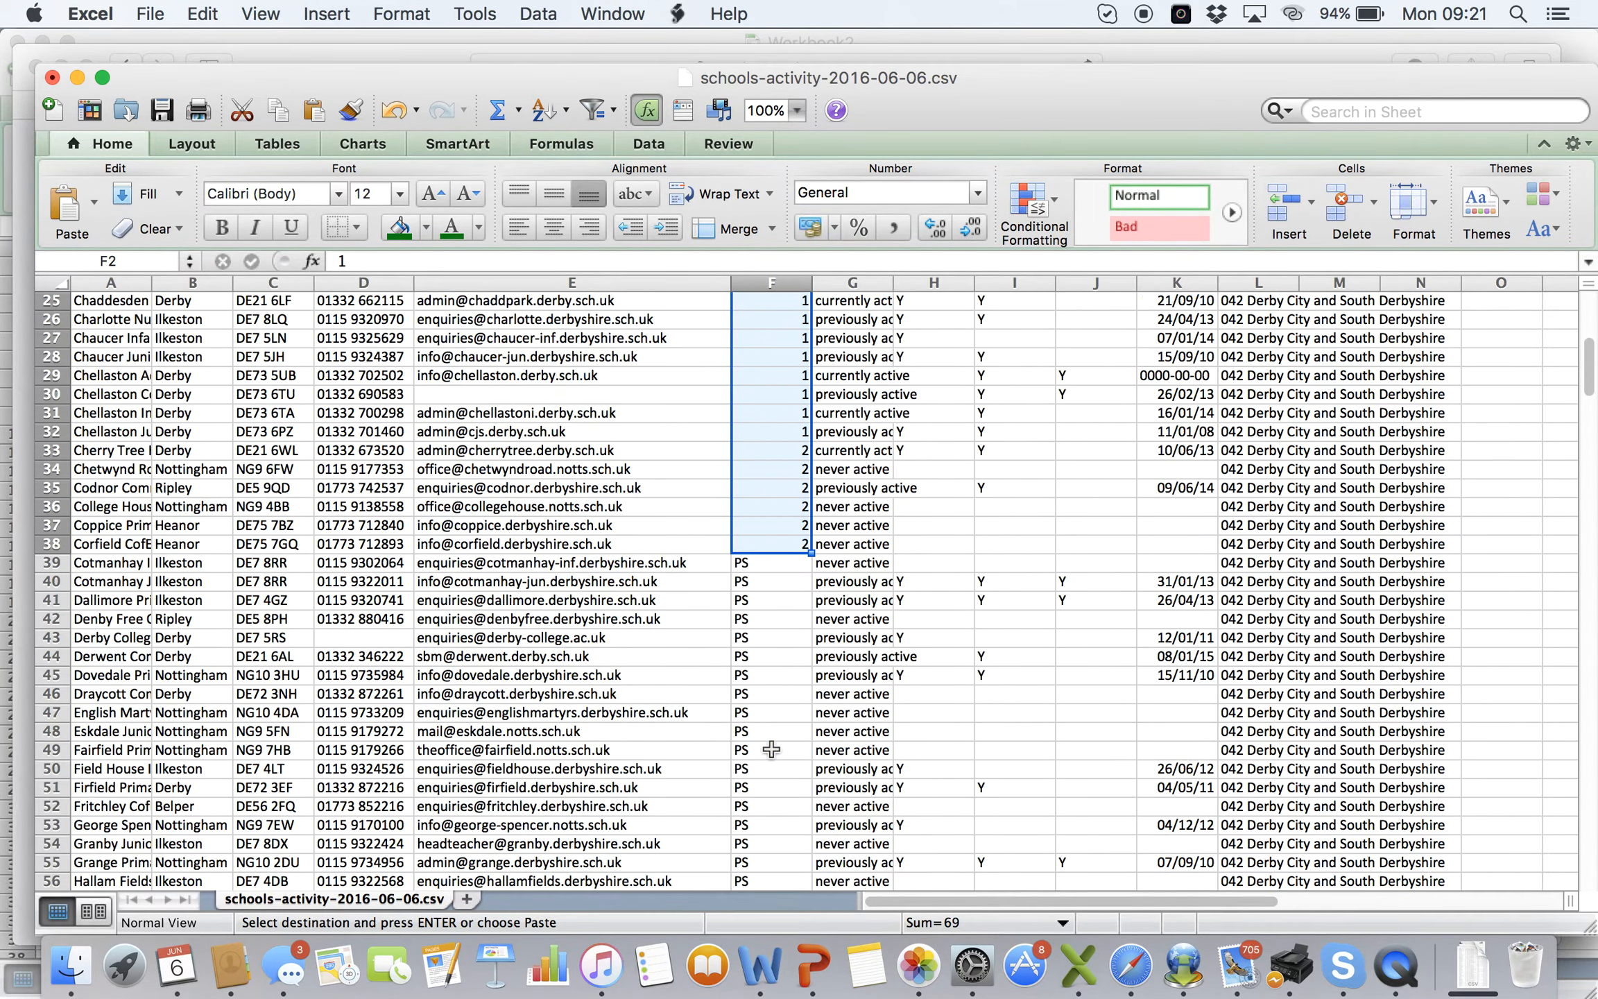
left_click(771, 411)
key("super+v")
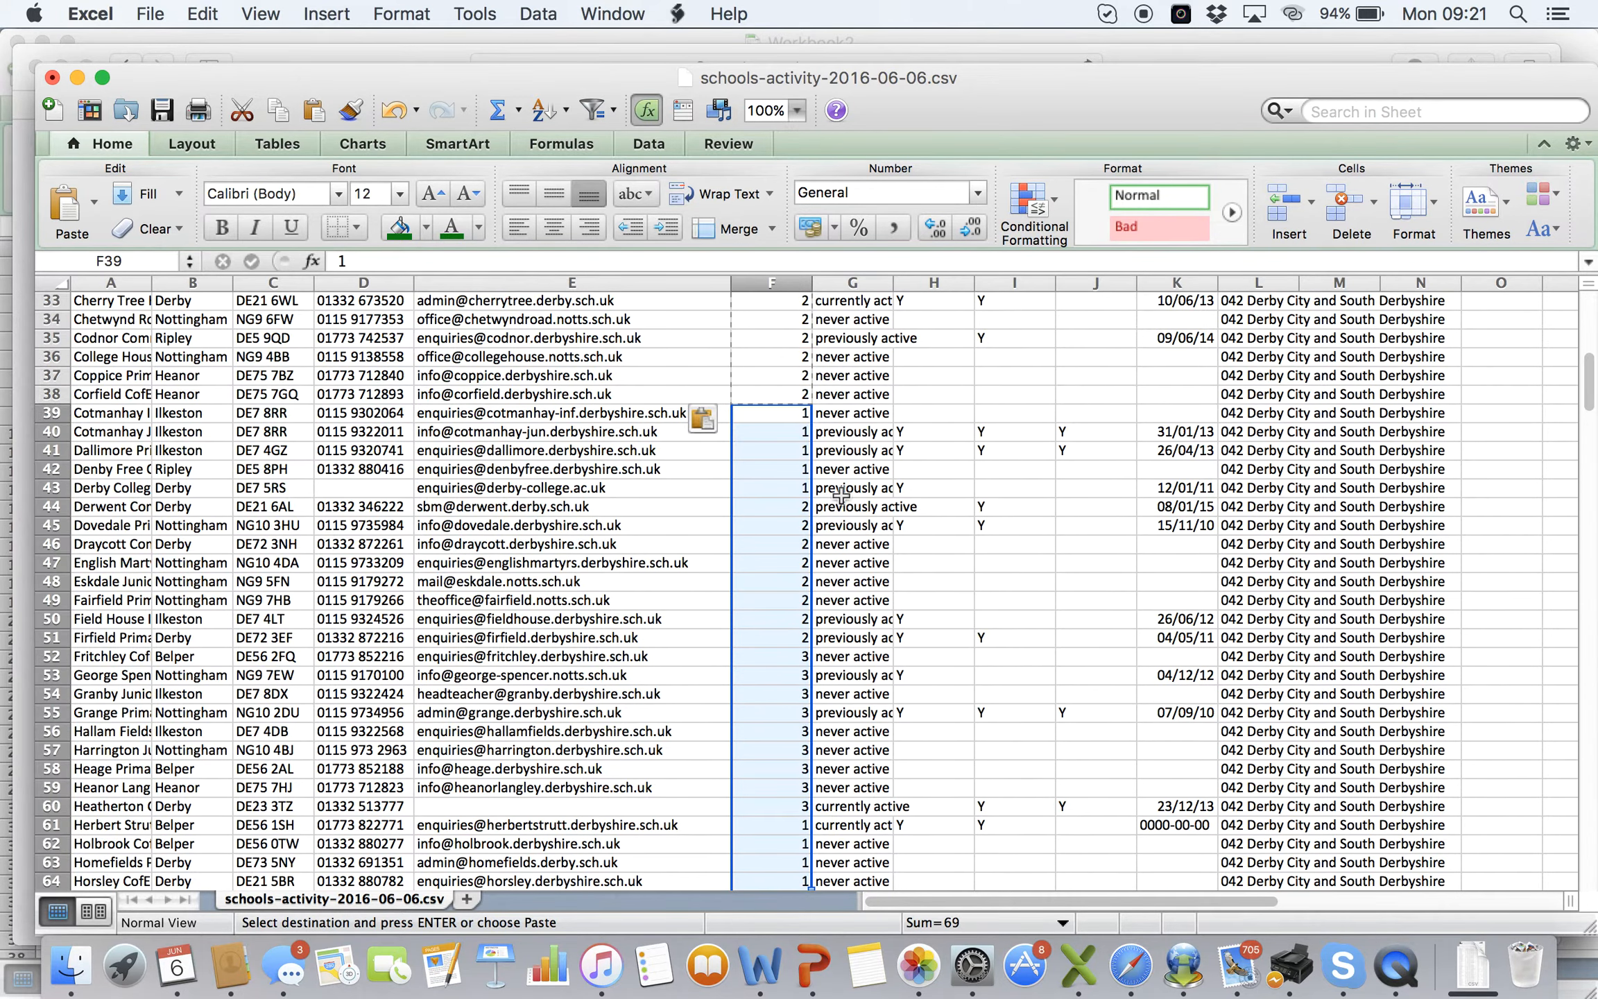
Step: Paste the copied number block down the BrandCode column starting at F76, F113 and F150
scroll(698, 510, "down", 10)
left_click(767, 487)
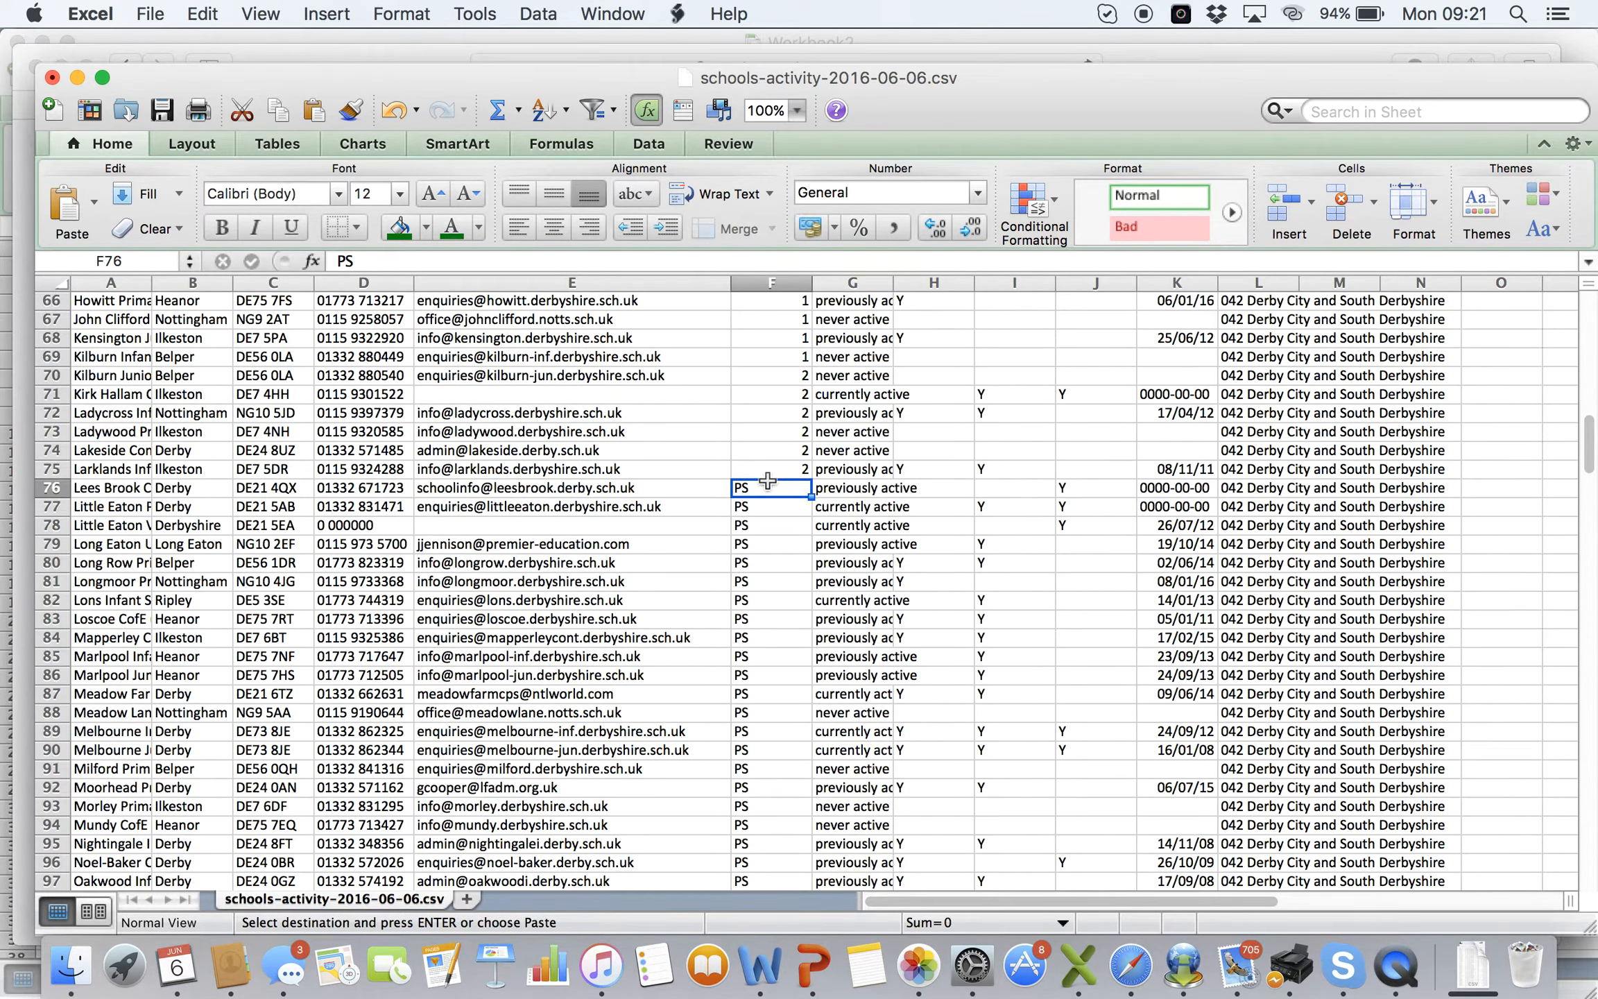
key("super+v")
scroll(803, 552, "down", 8)
left_click(771, 524)
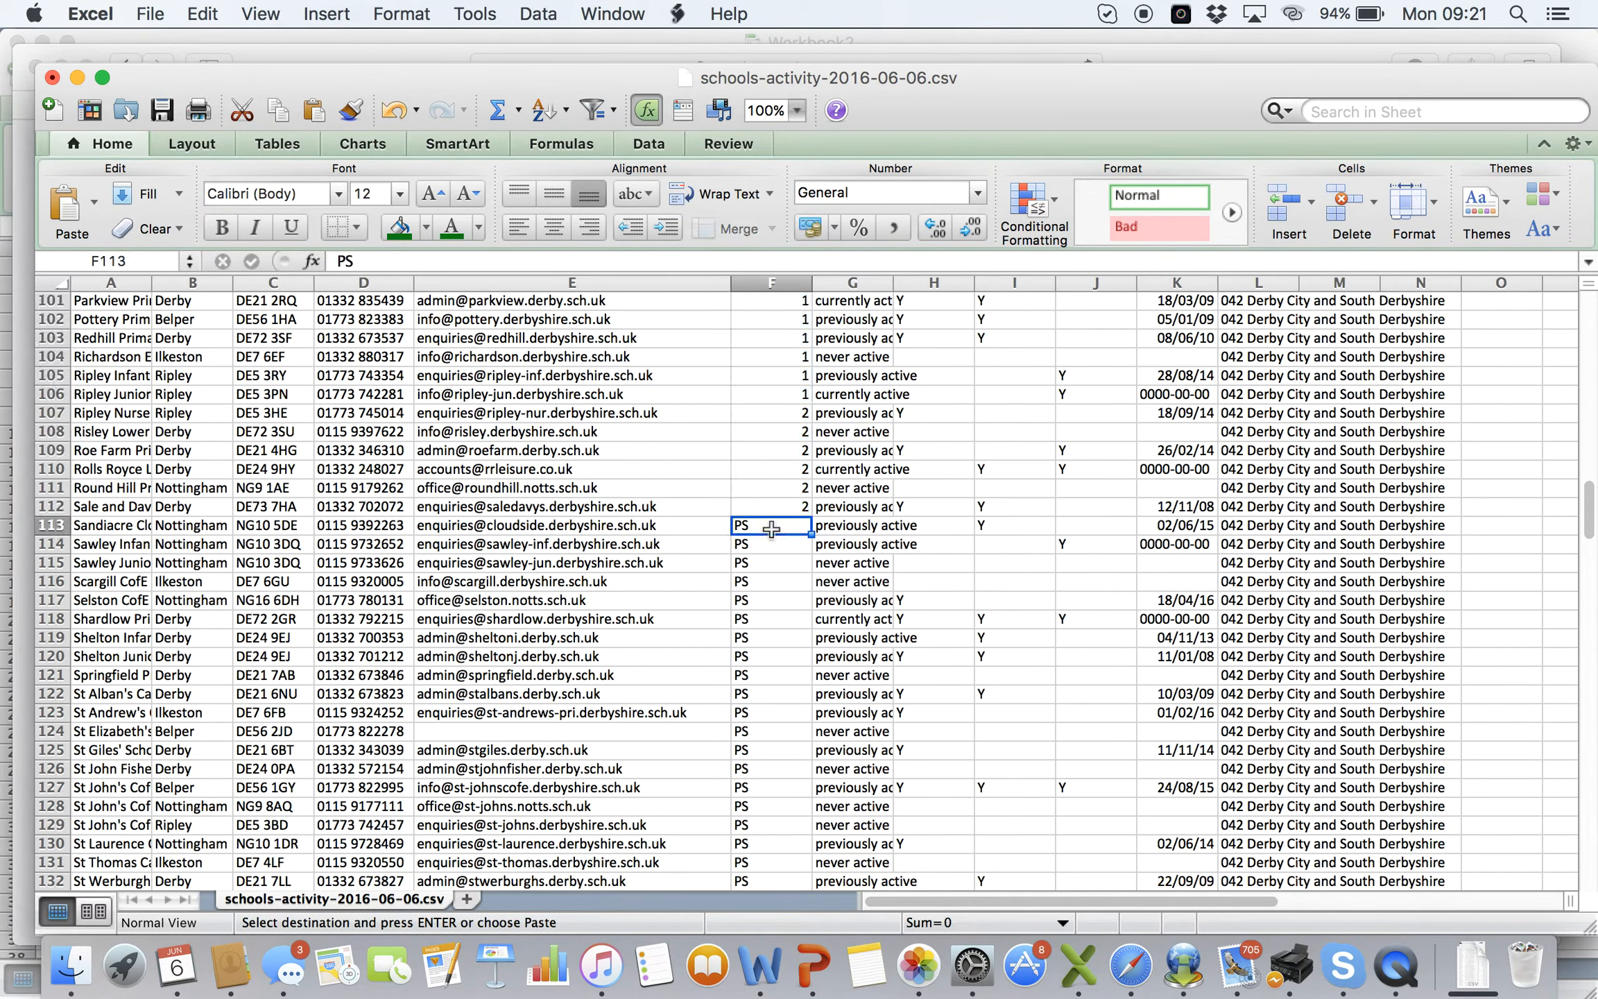
key("super+v")
scroll(776, 623, "down", 8)
scroll(775, 622, "down", 1)
left_click(771, 770)
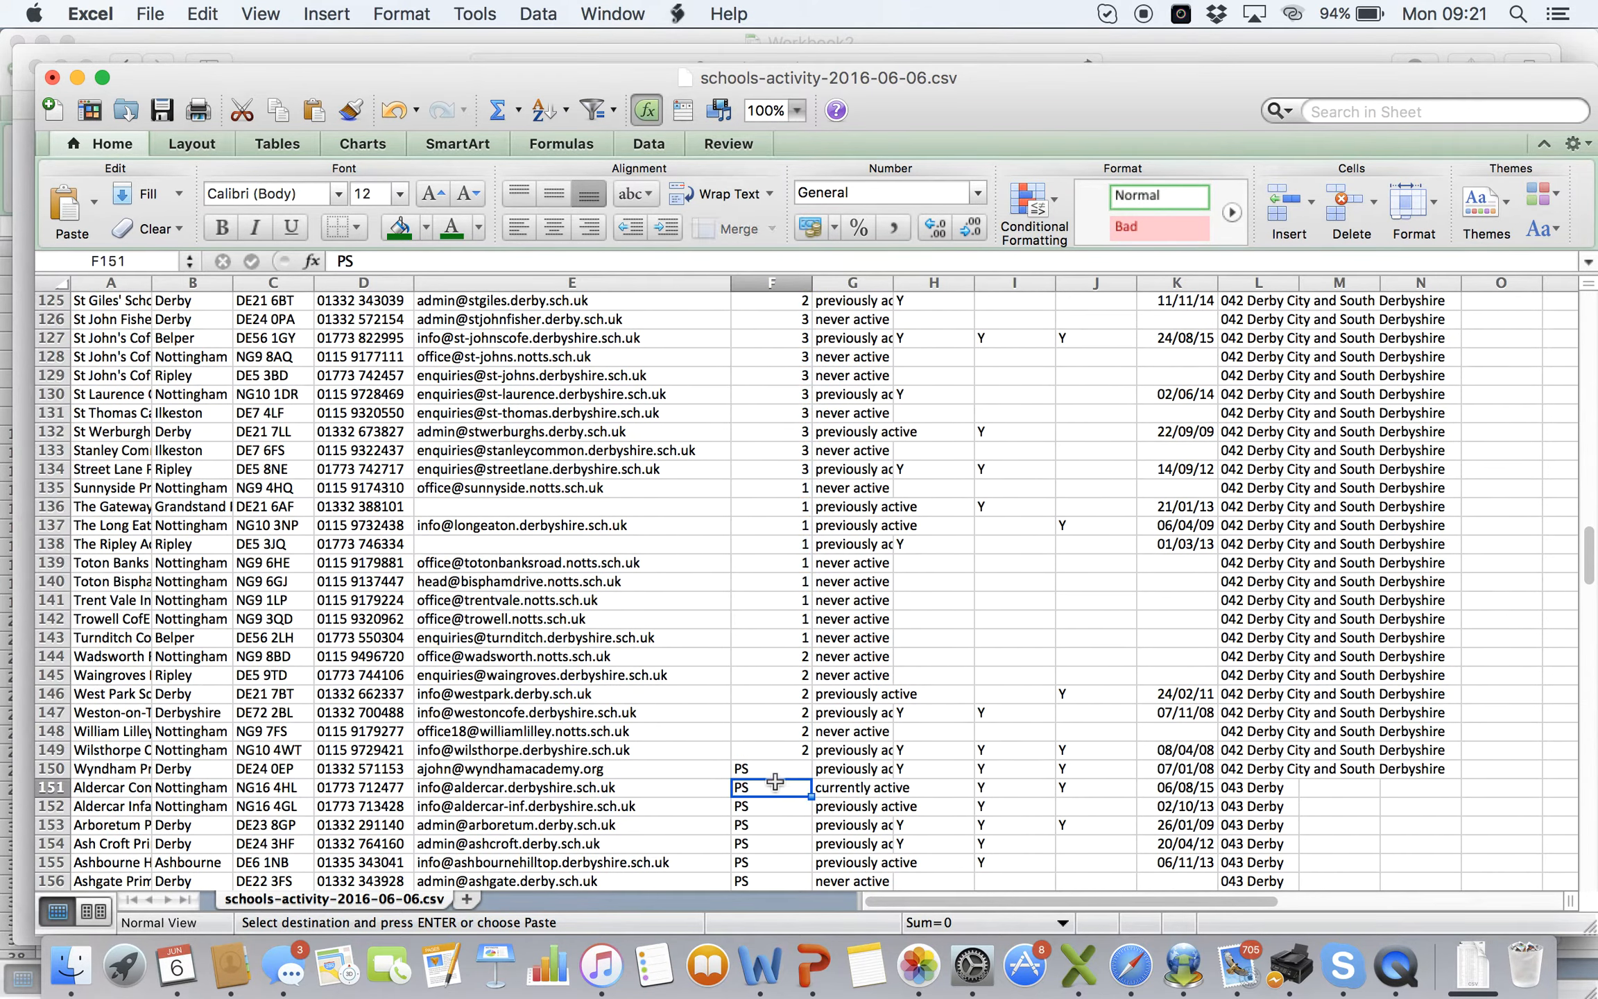
key("super+v")
Step: Fill the rest of the BrandCode column by pasting the number block starting at F187, F224 and F261
scroll(771, 772, "down", 15)
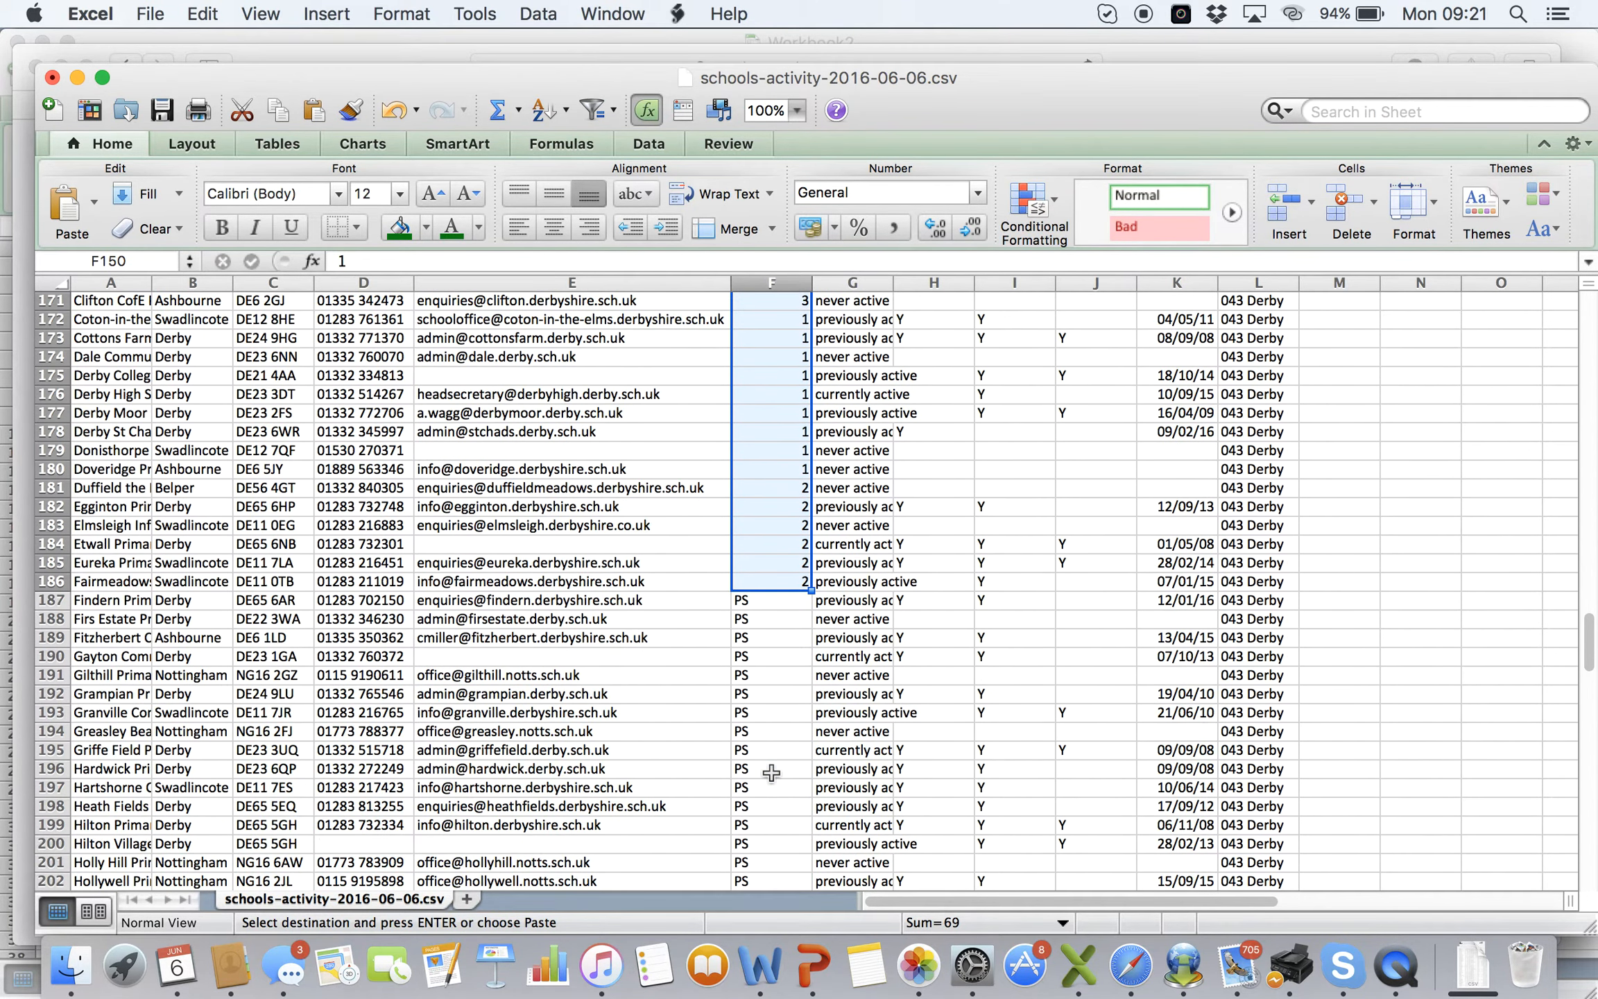
left_click(765, 602)
key("super+v")
scroll(765, 604, "down", 11)
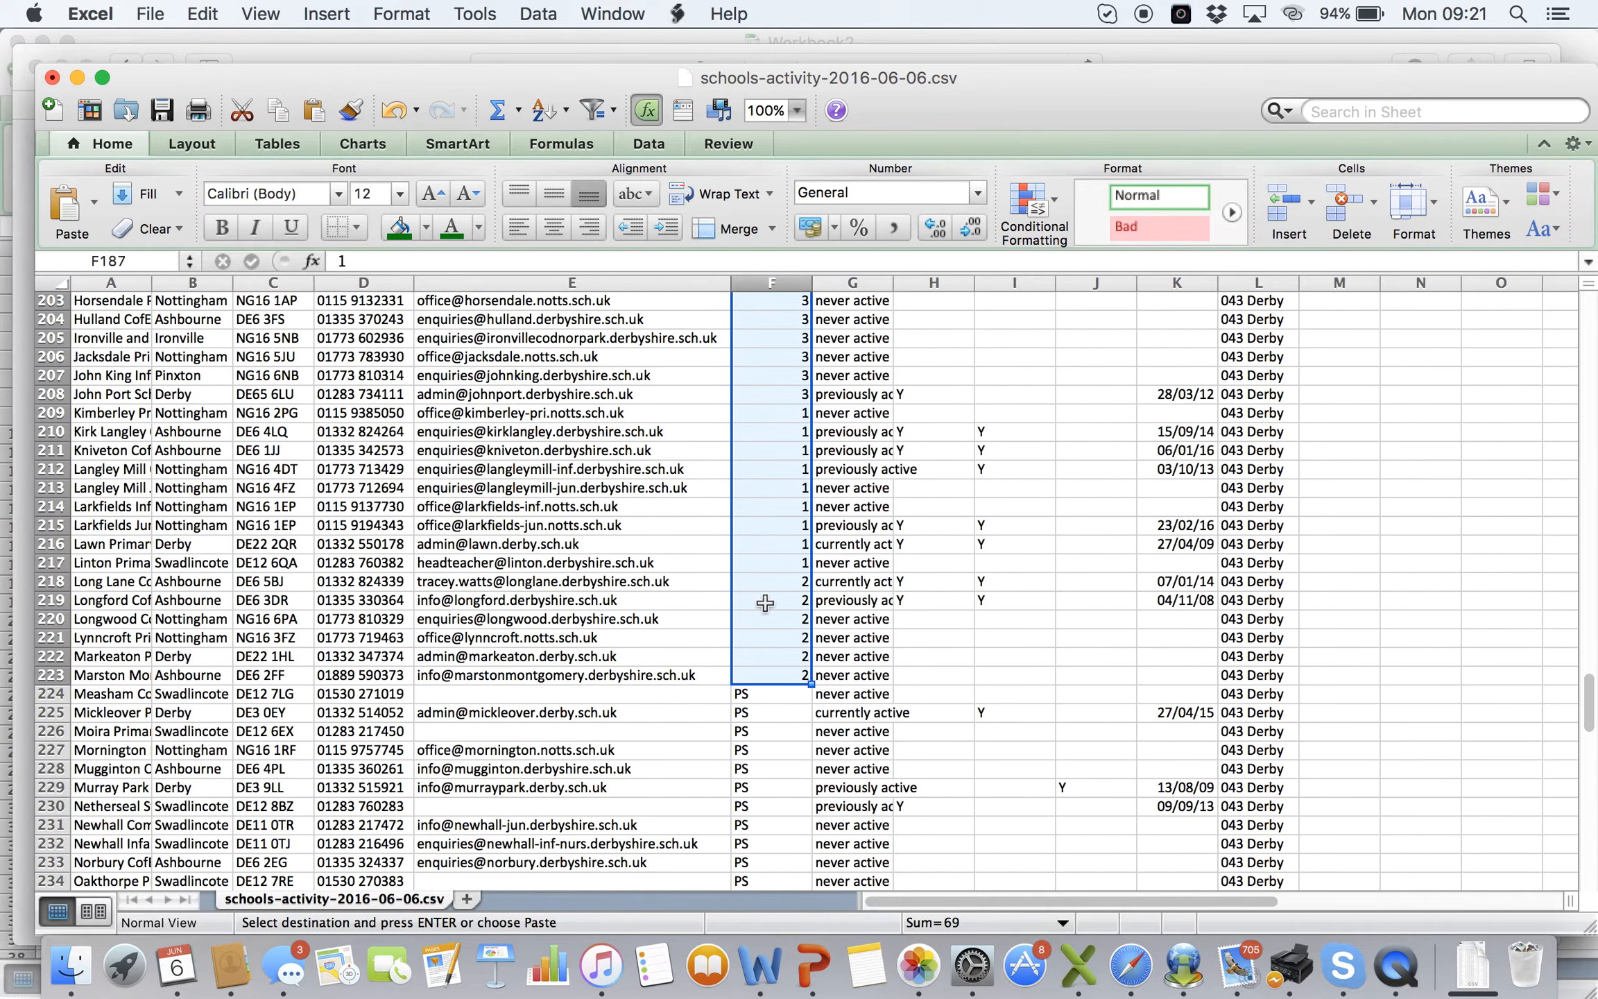
left_click(765, 653)
key("super+v")
scroll(765, 653, "down", 14)
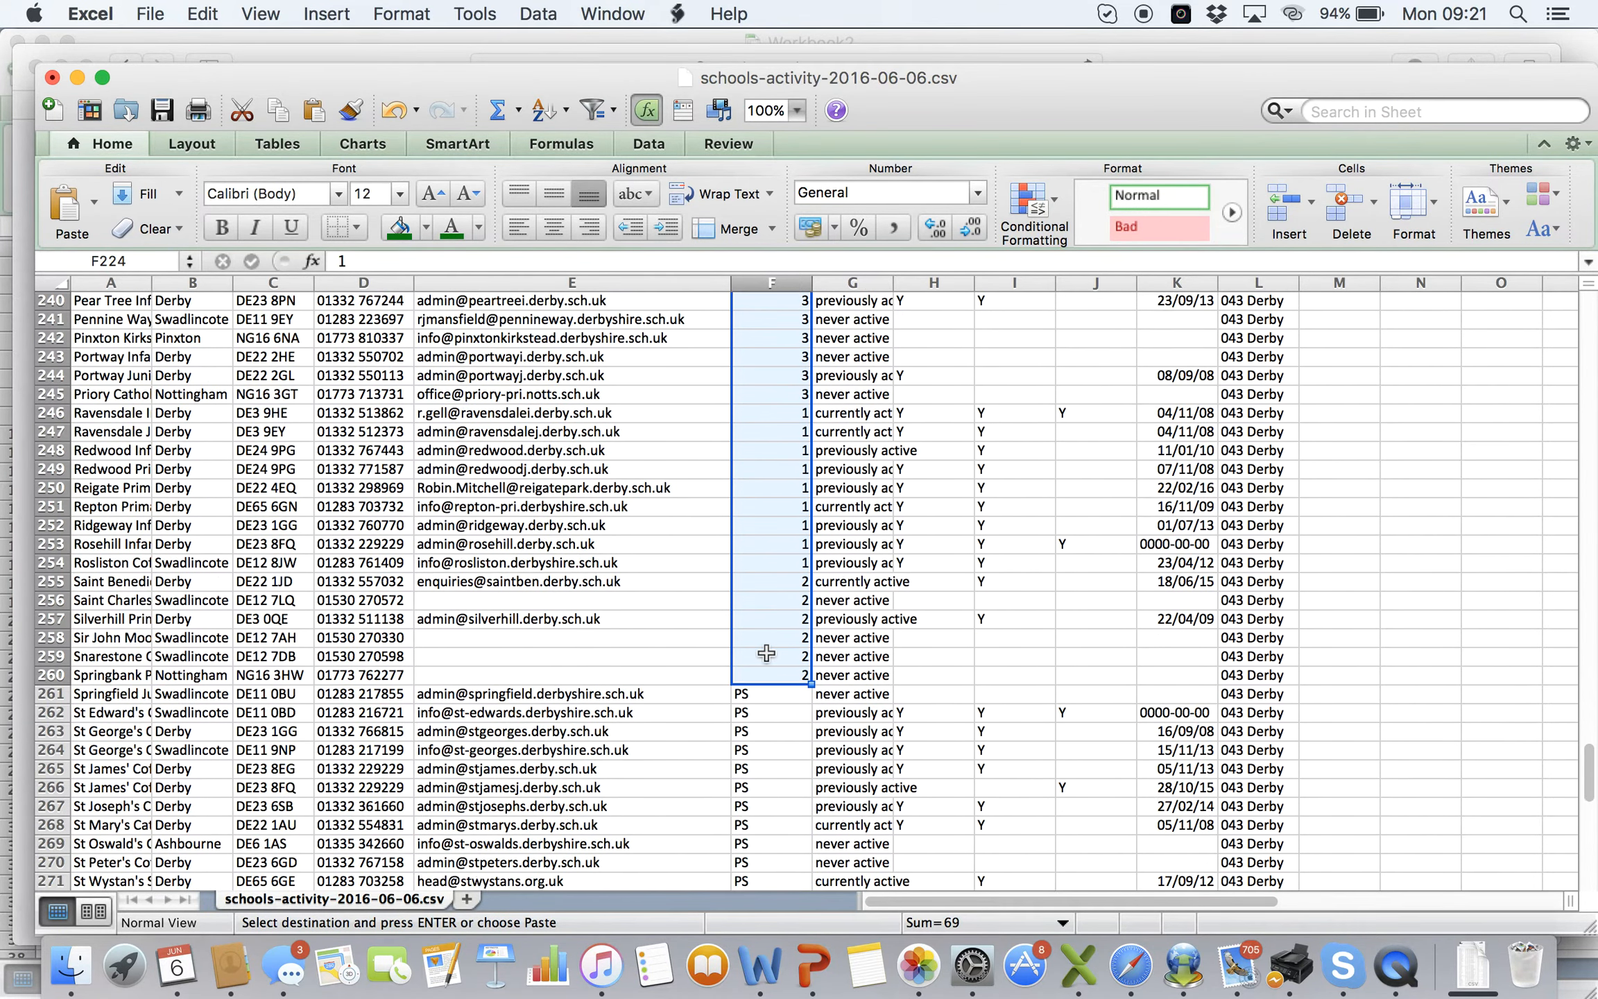
left_click(759, 546)
key("super+v")
scroll(758, 545, "down", 11)
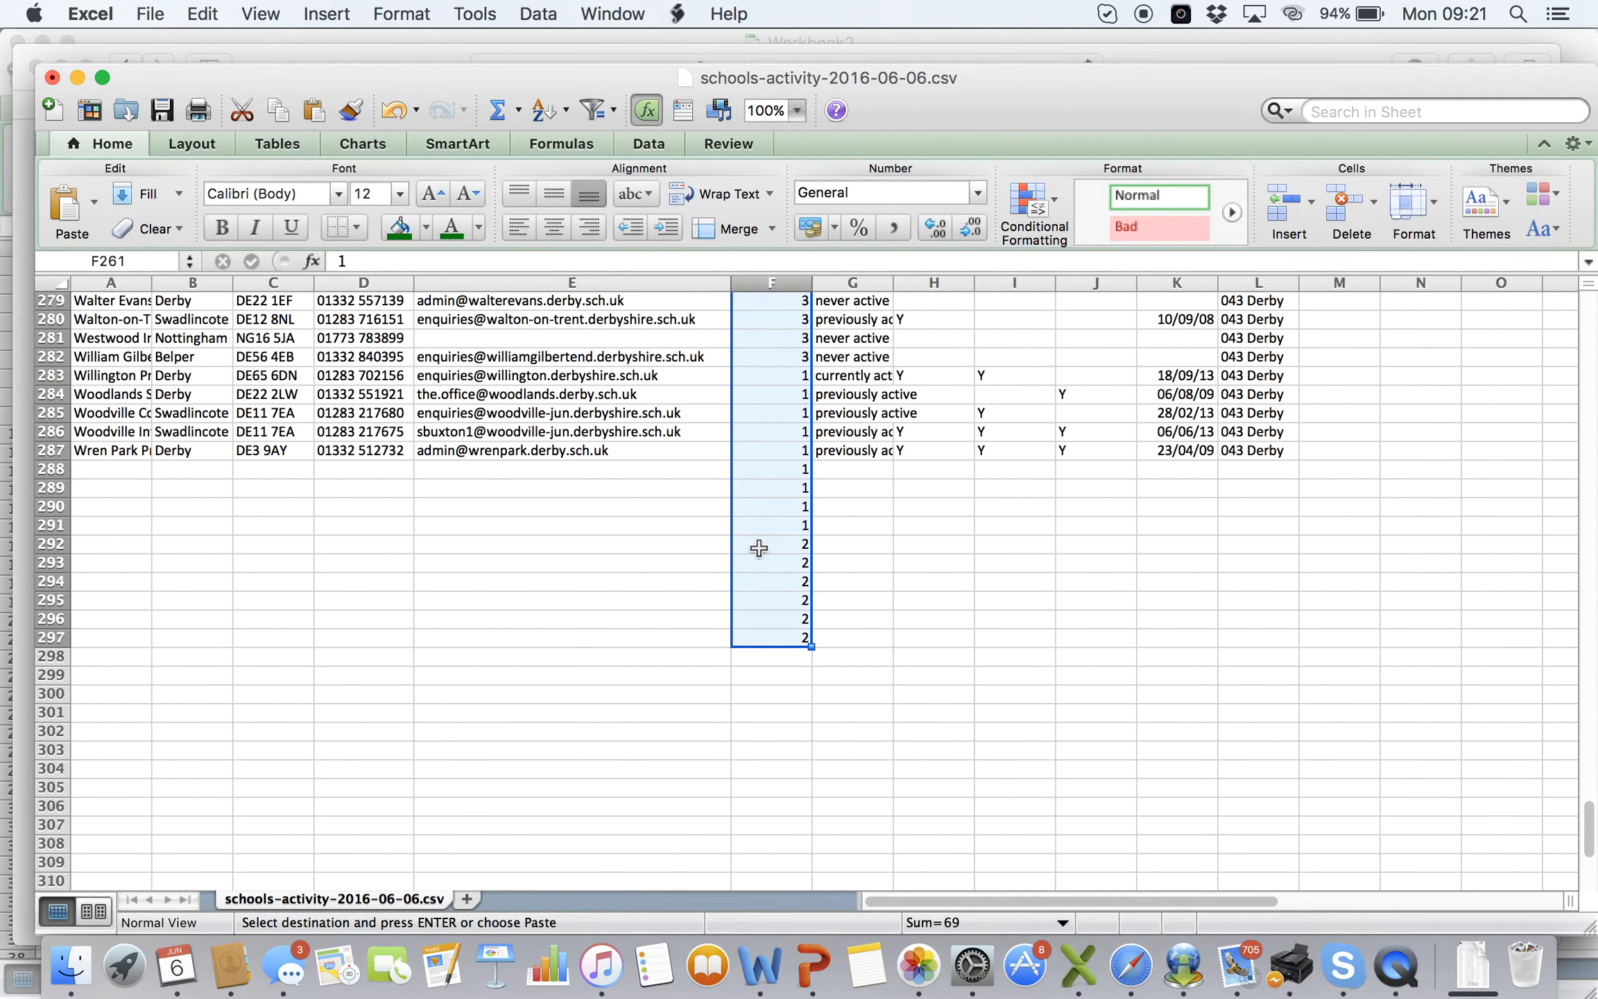
Step: Clear the surplus numbers in F288:F297 below the last school
left_click(773, 448)
key("Escape")
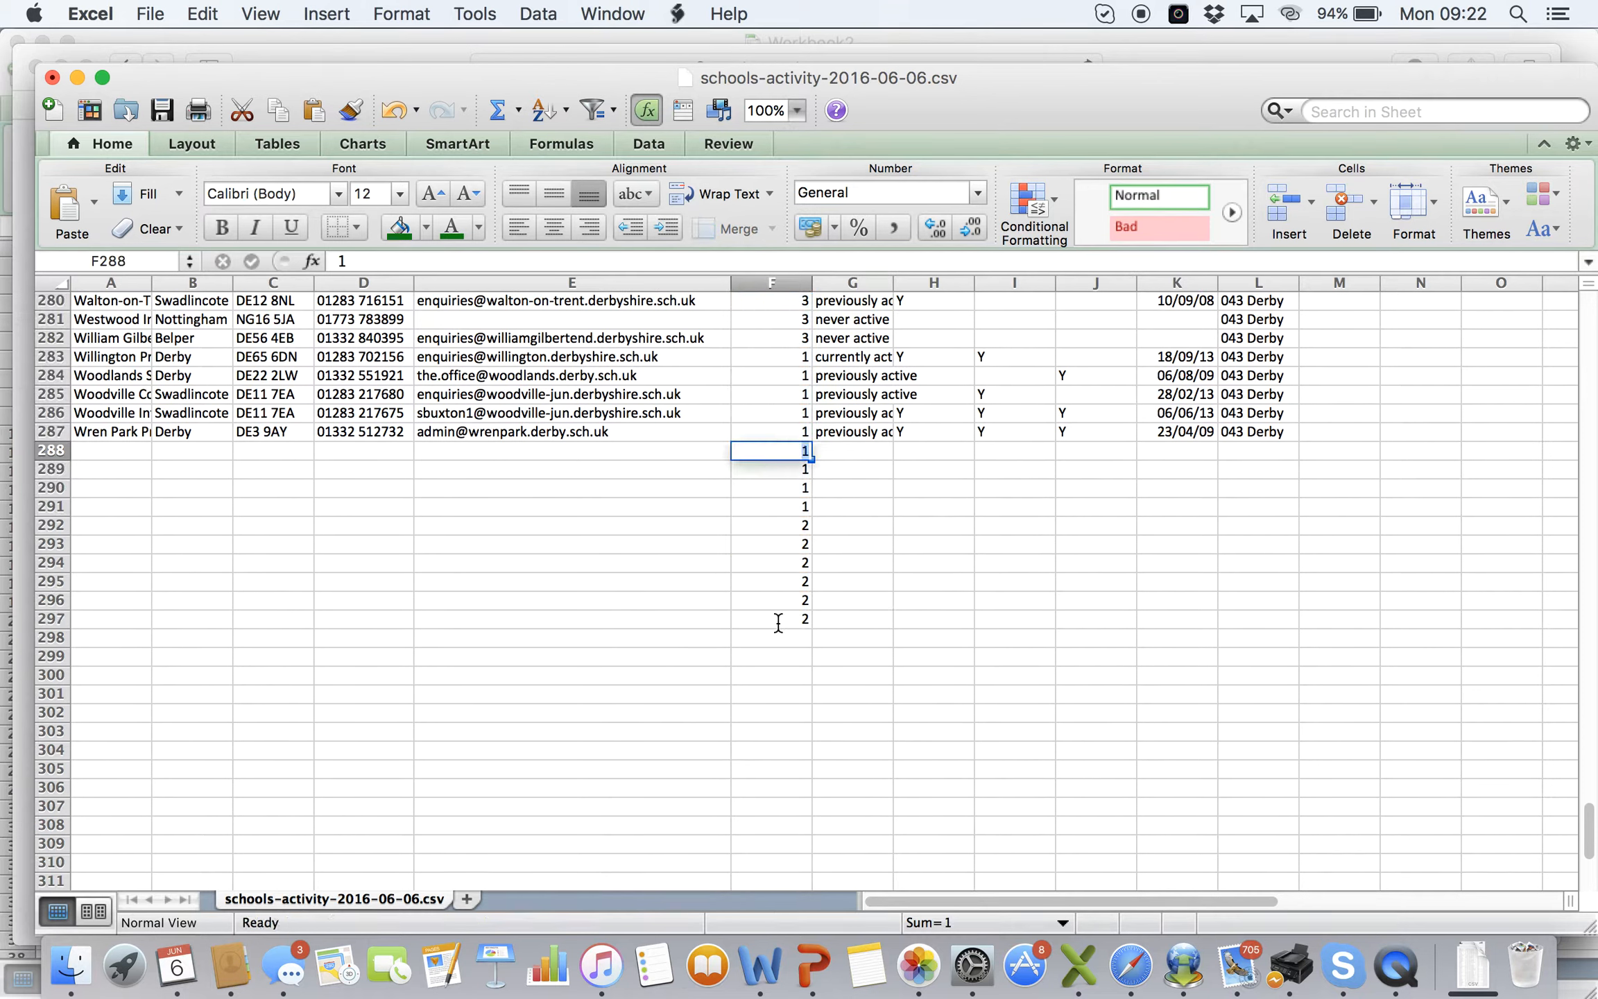
left_click(778, 565)
left_click_drag(759, 451, 756, 617)
right_click(759, 552)
left_click(846, 626)
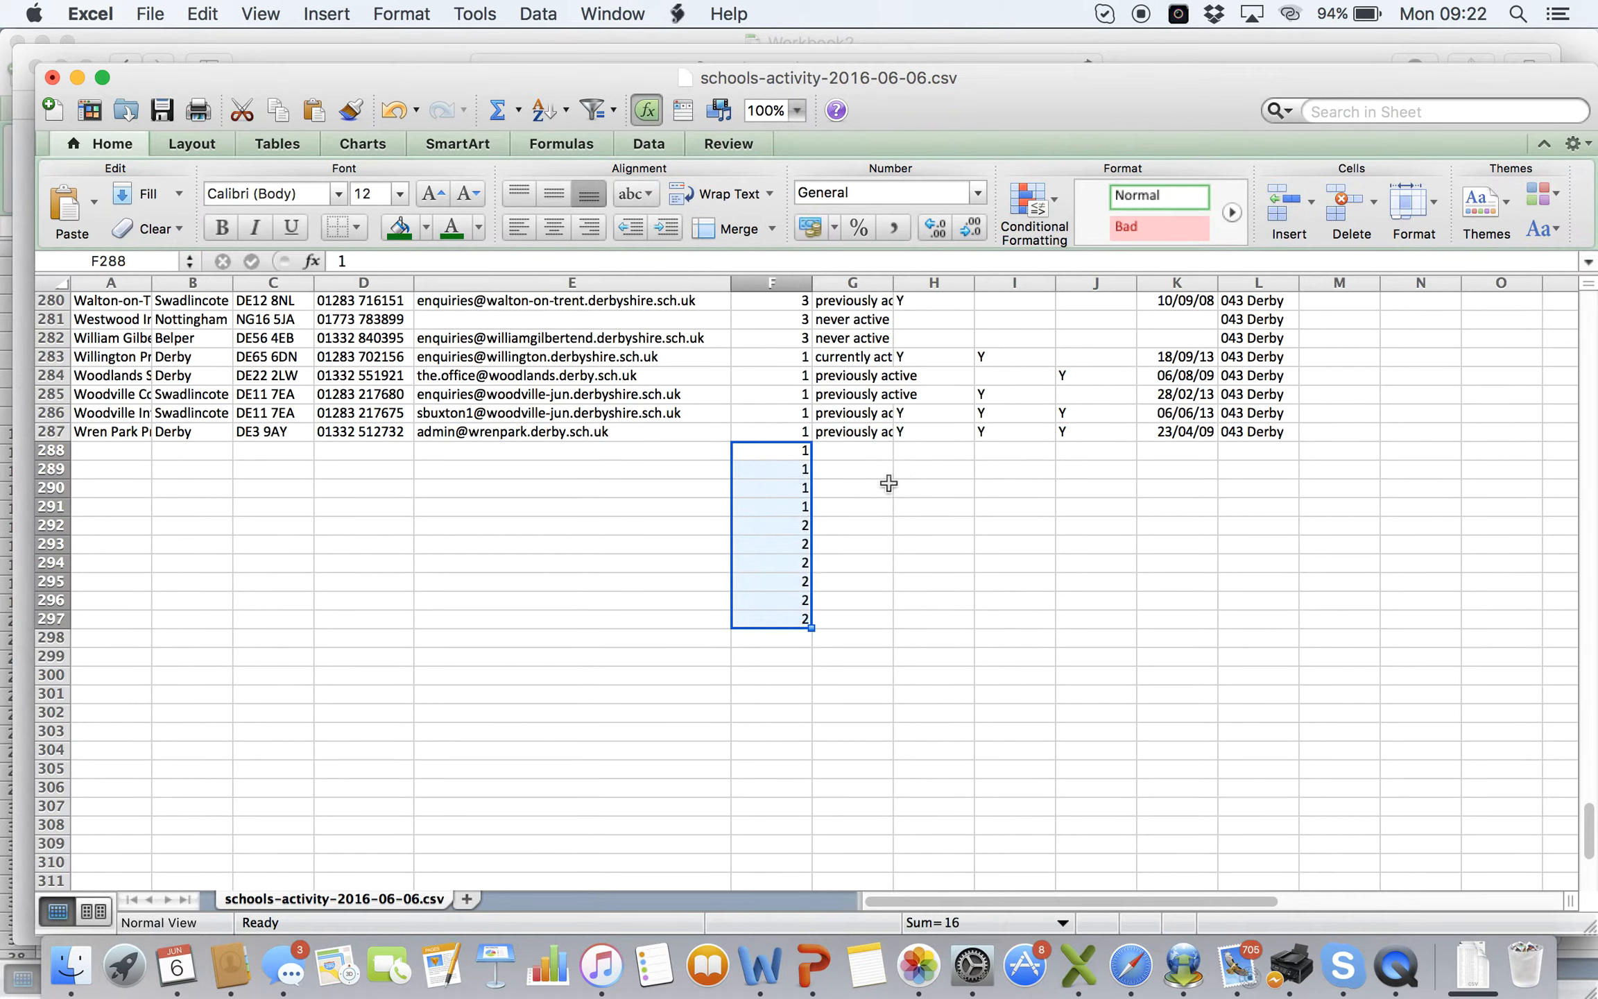
Step: Sort the whole school list by BrandCode from smallest to largest
scroll(902, 486, "up", 4)
left_click(762, 470)
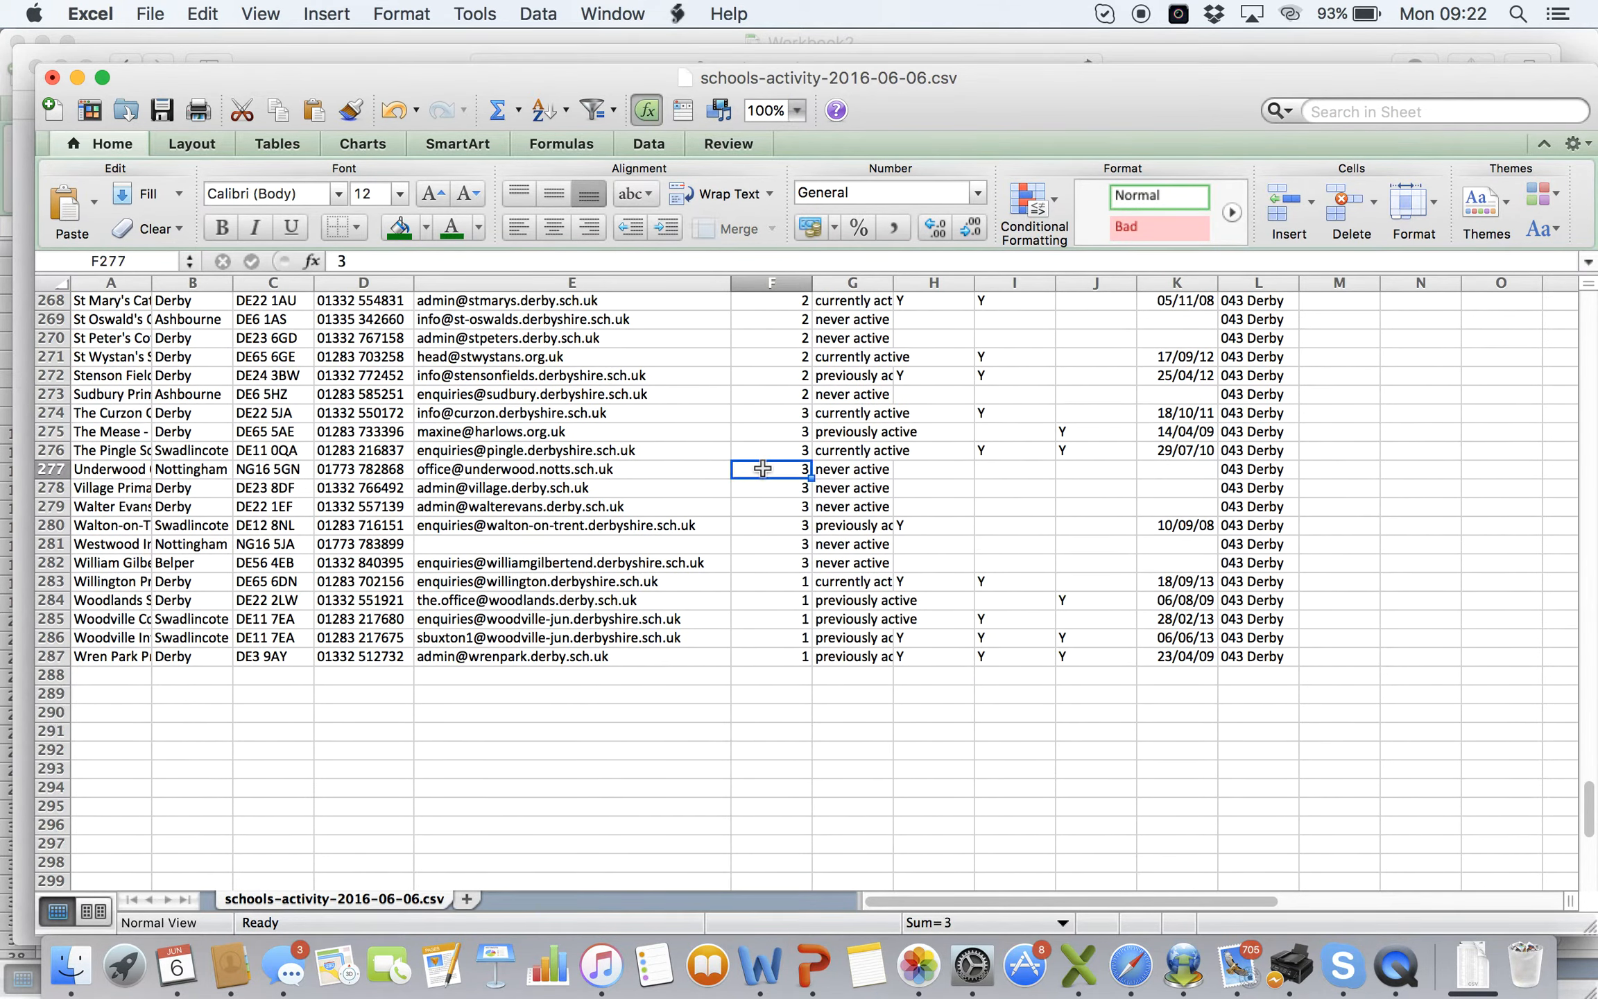
scroll(763, 469, "up", 20)
scroll(762, 468, "up", 15)
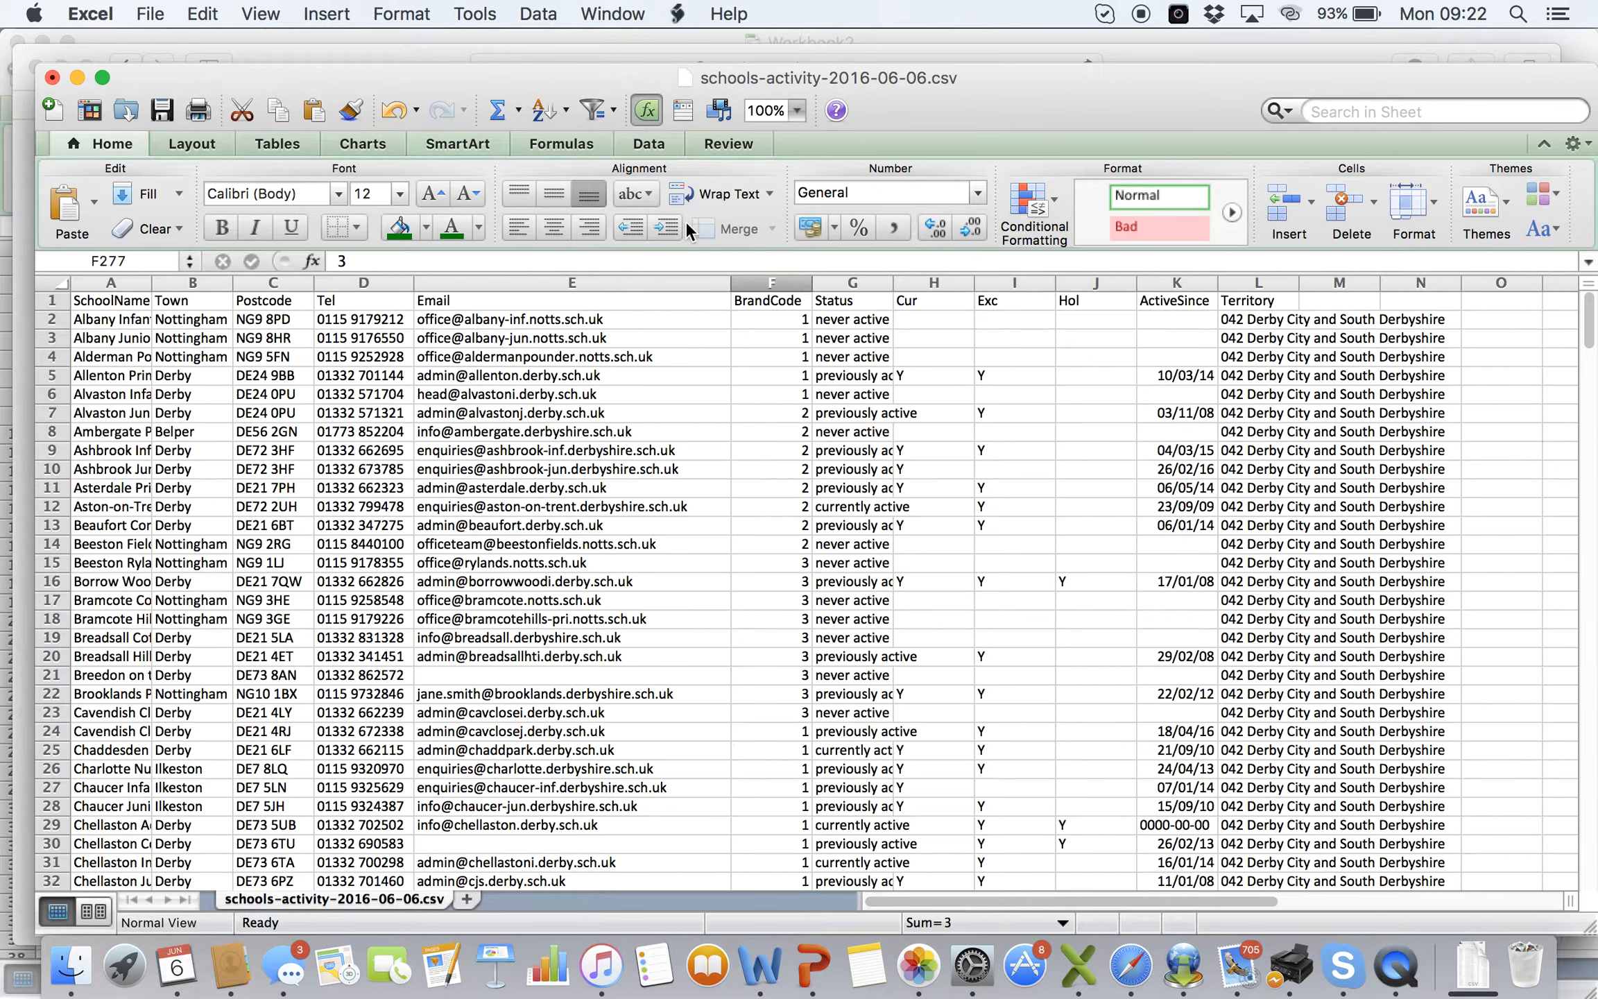
left_click(483, 15)
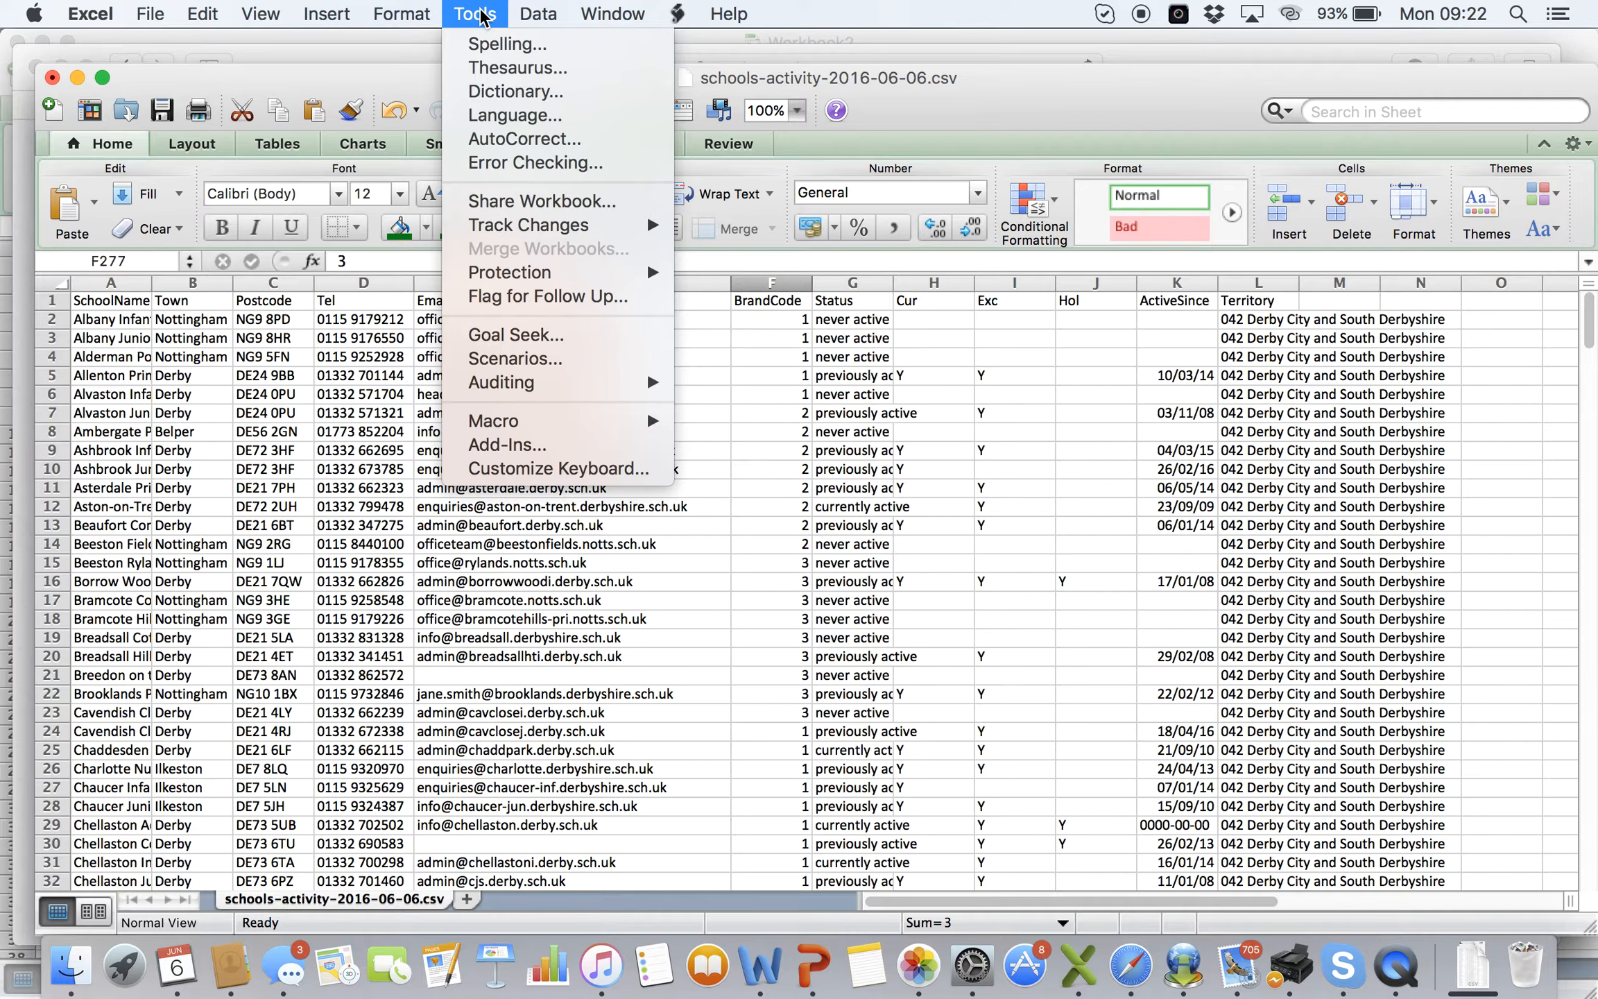
mouse_move(538, 15)
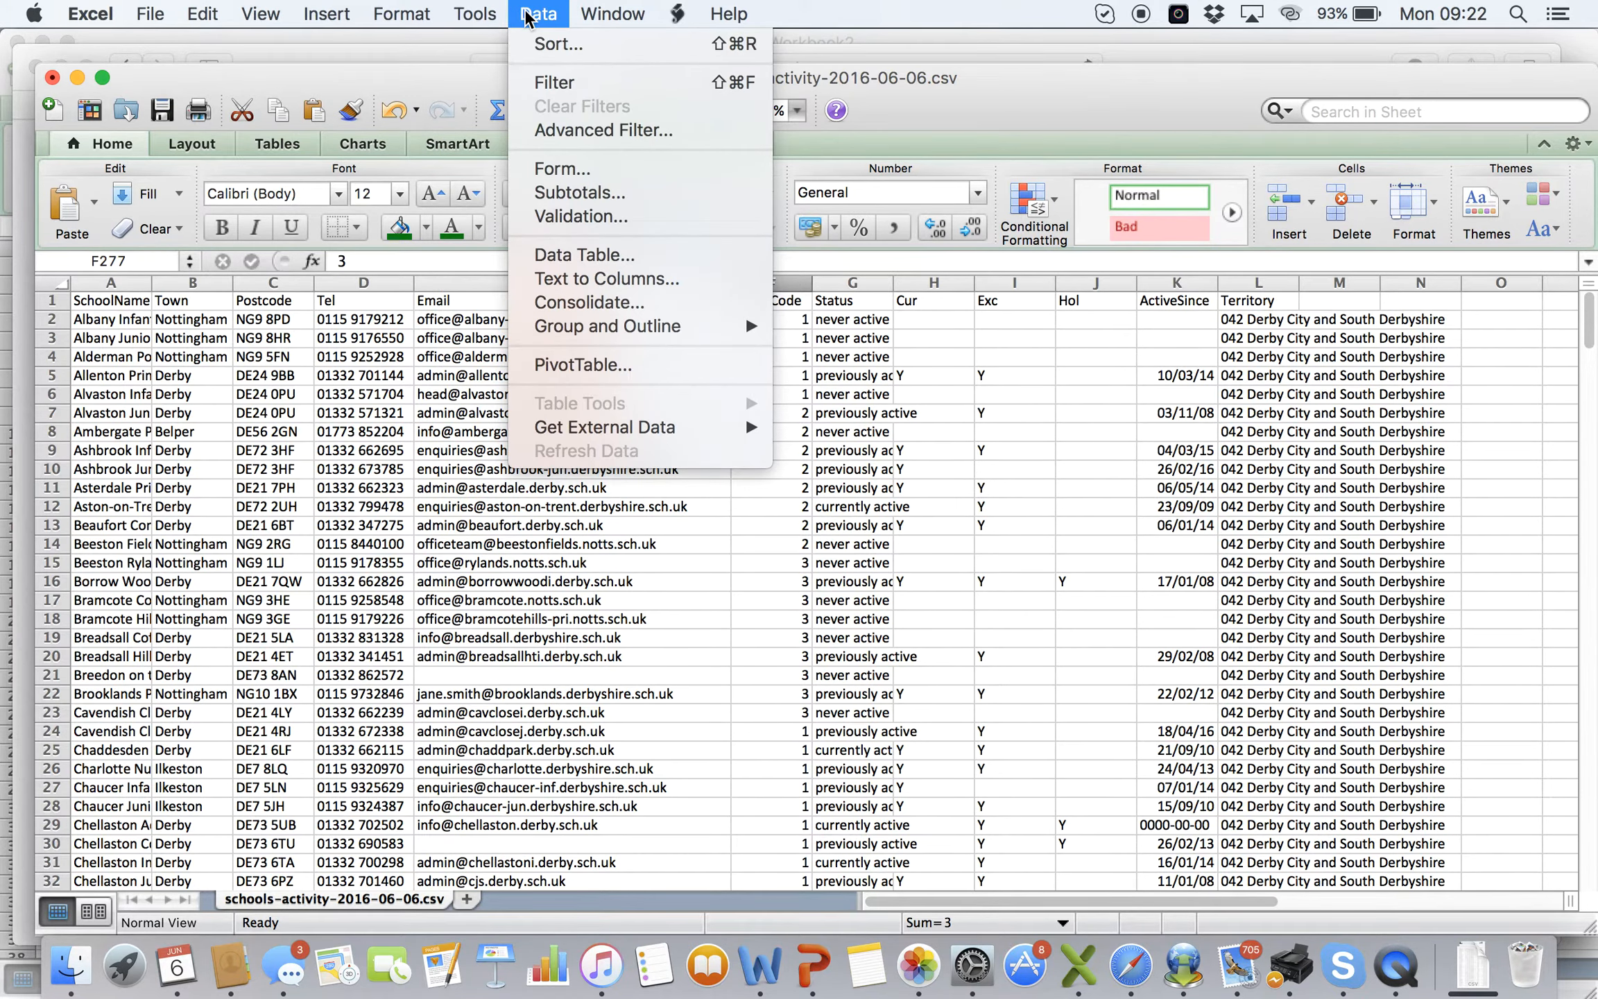
left_click(555, 43)
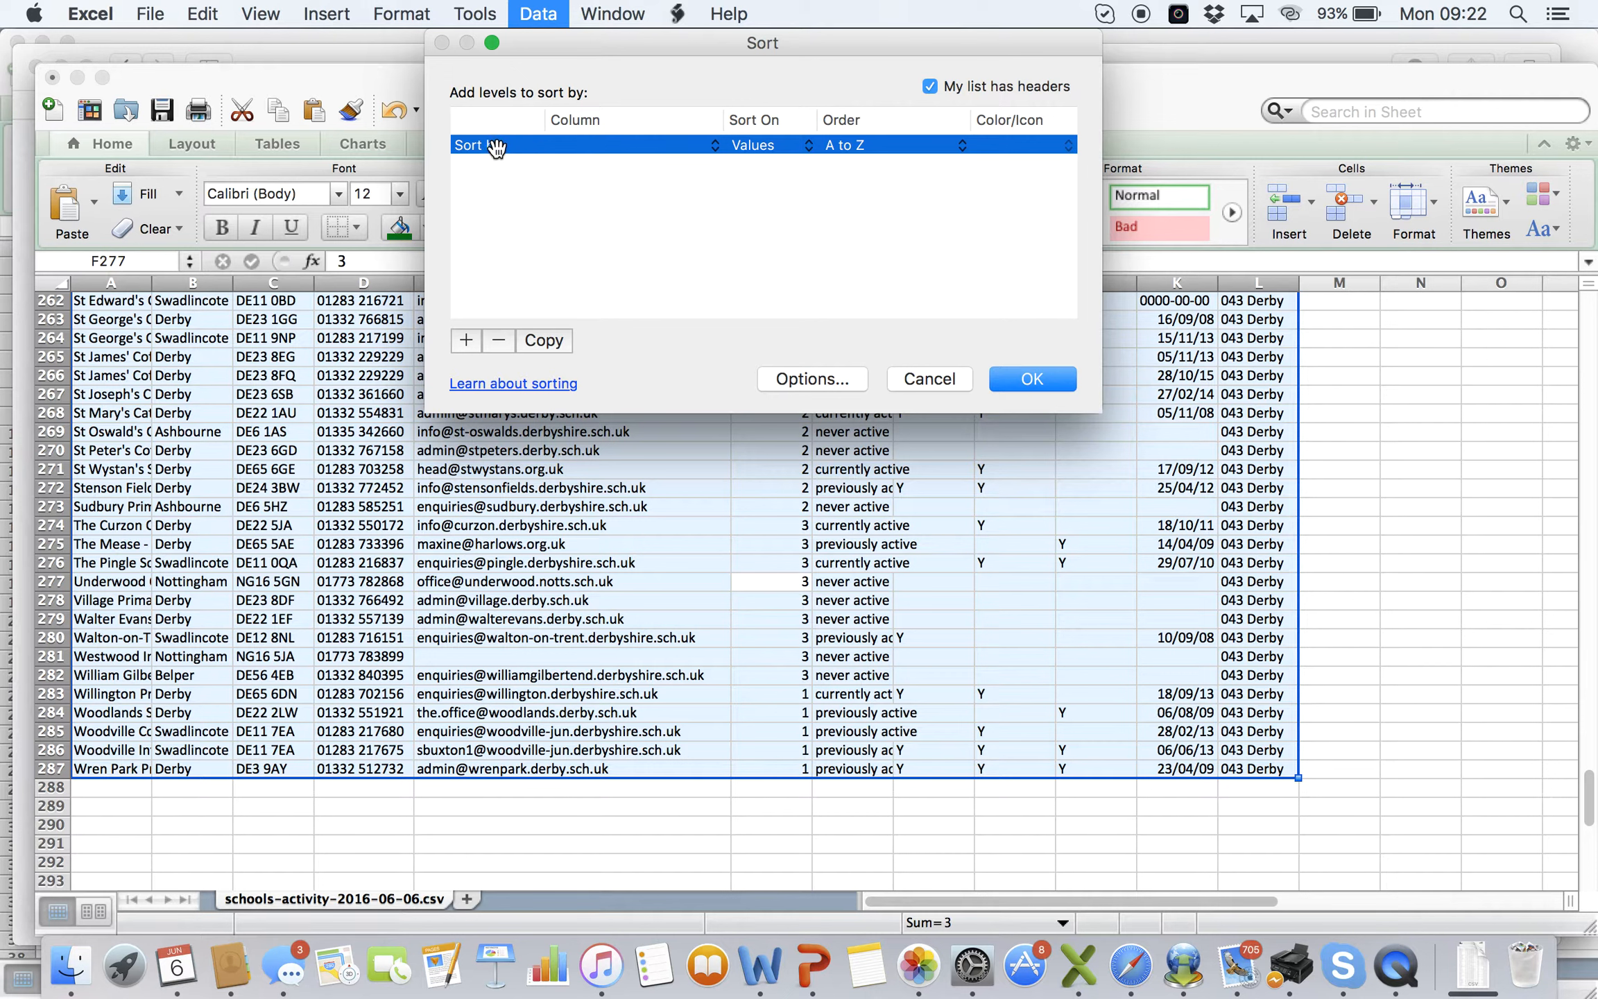
left_click(714, 144)
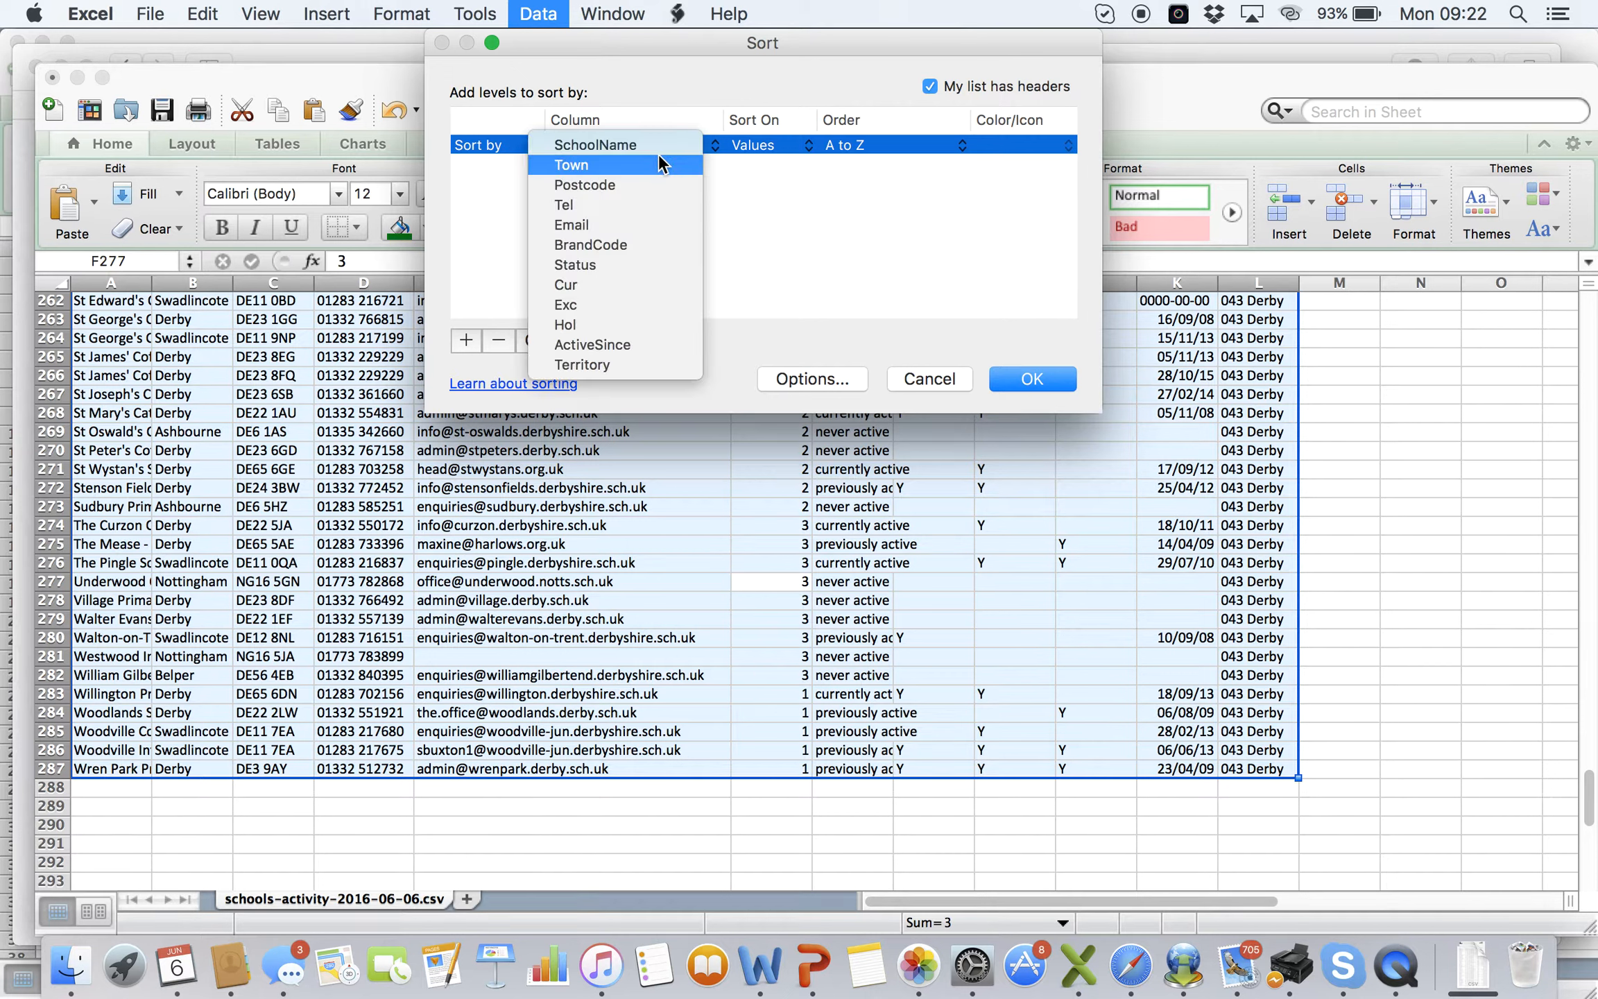
left_click(618, 245)
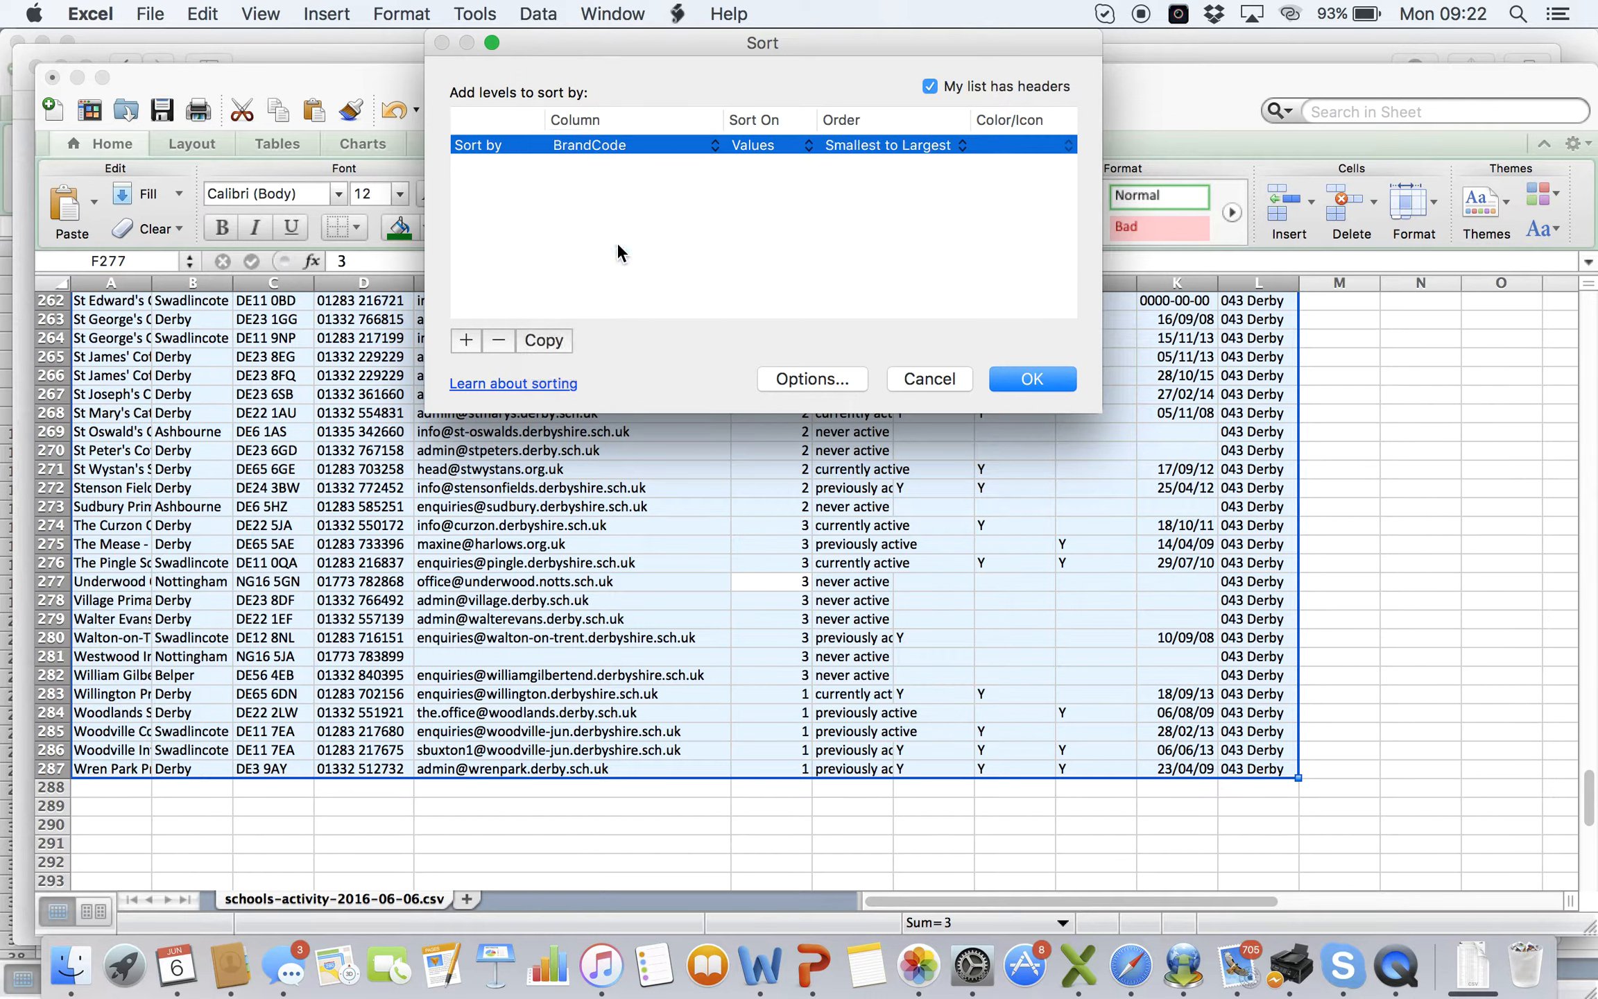
left_click(1031, 379)
Step: Copy the email addresses of the schools with BrandCode 1, starting at E2
scroll(1008, 455, "up", 20)
scroll(1008, 456, "up", 20)
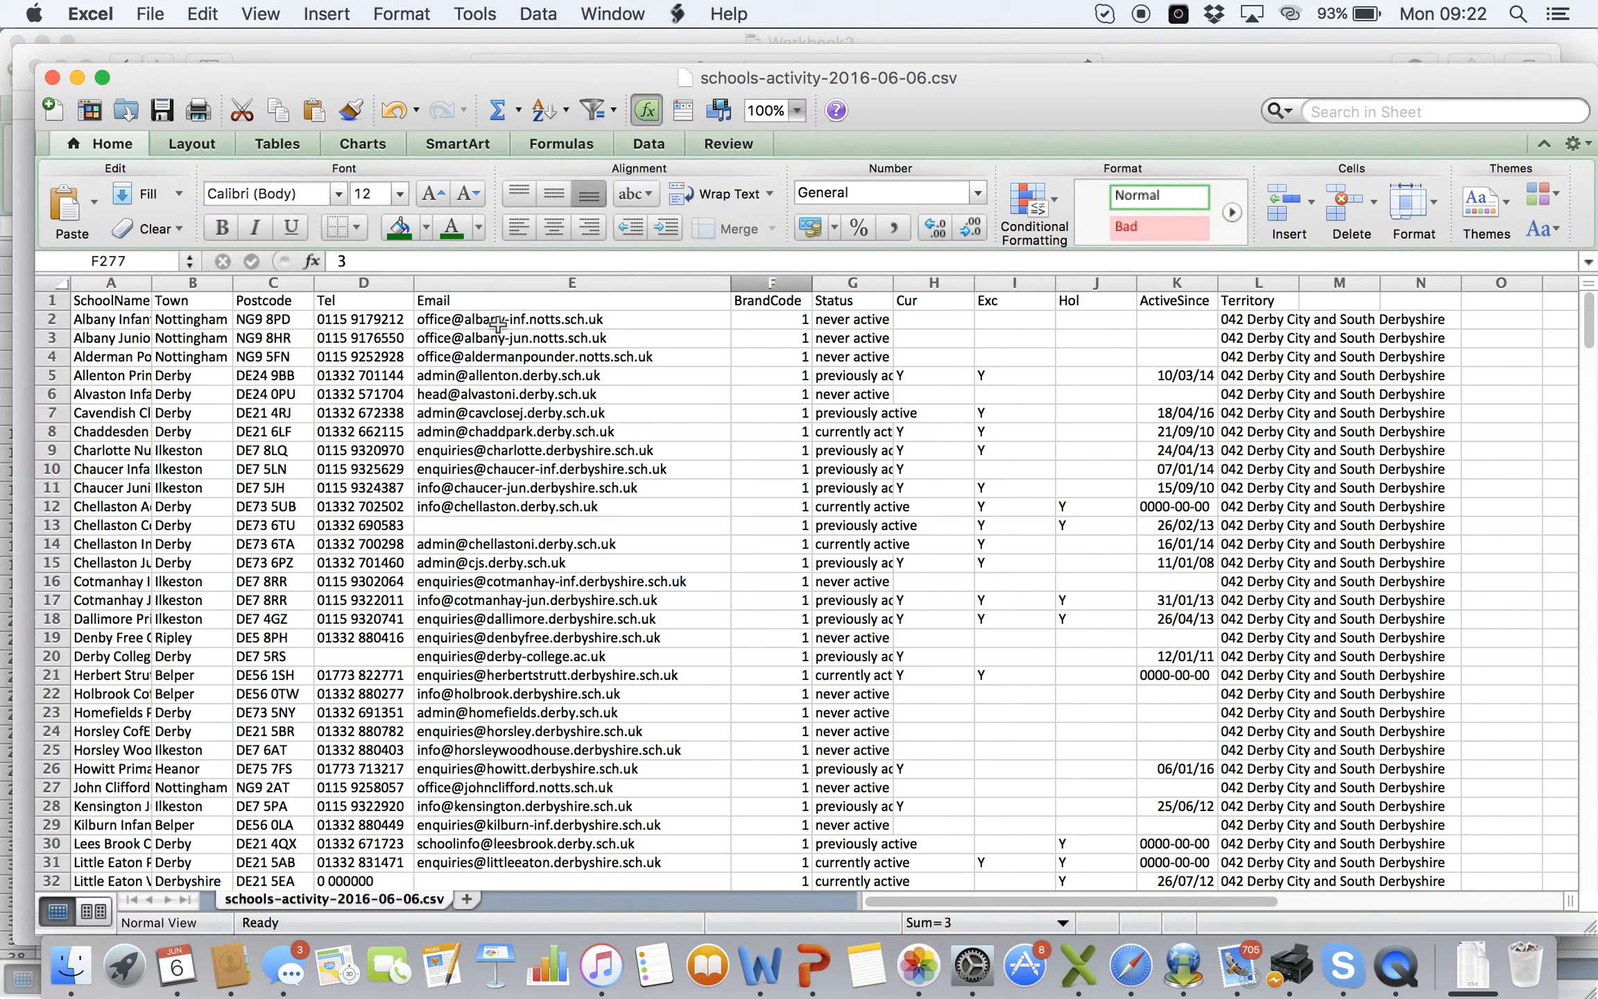
left_click_drag(497, 323, 487, 563)
key("super+c")
key("super+c")
Step: Switch to MailChimp's import page in Safari and paste the copied email addresses as subscriber info
key("super+Tab")
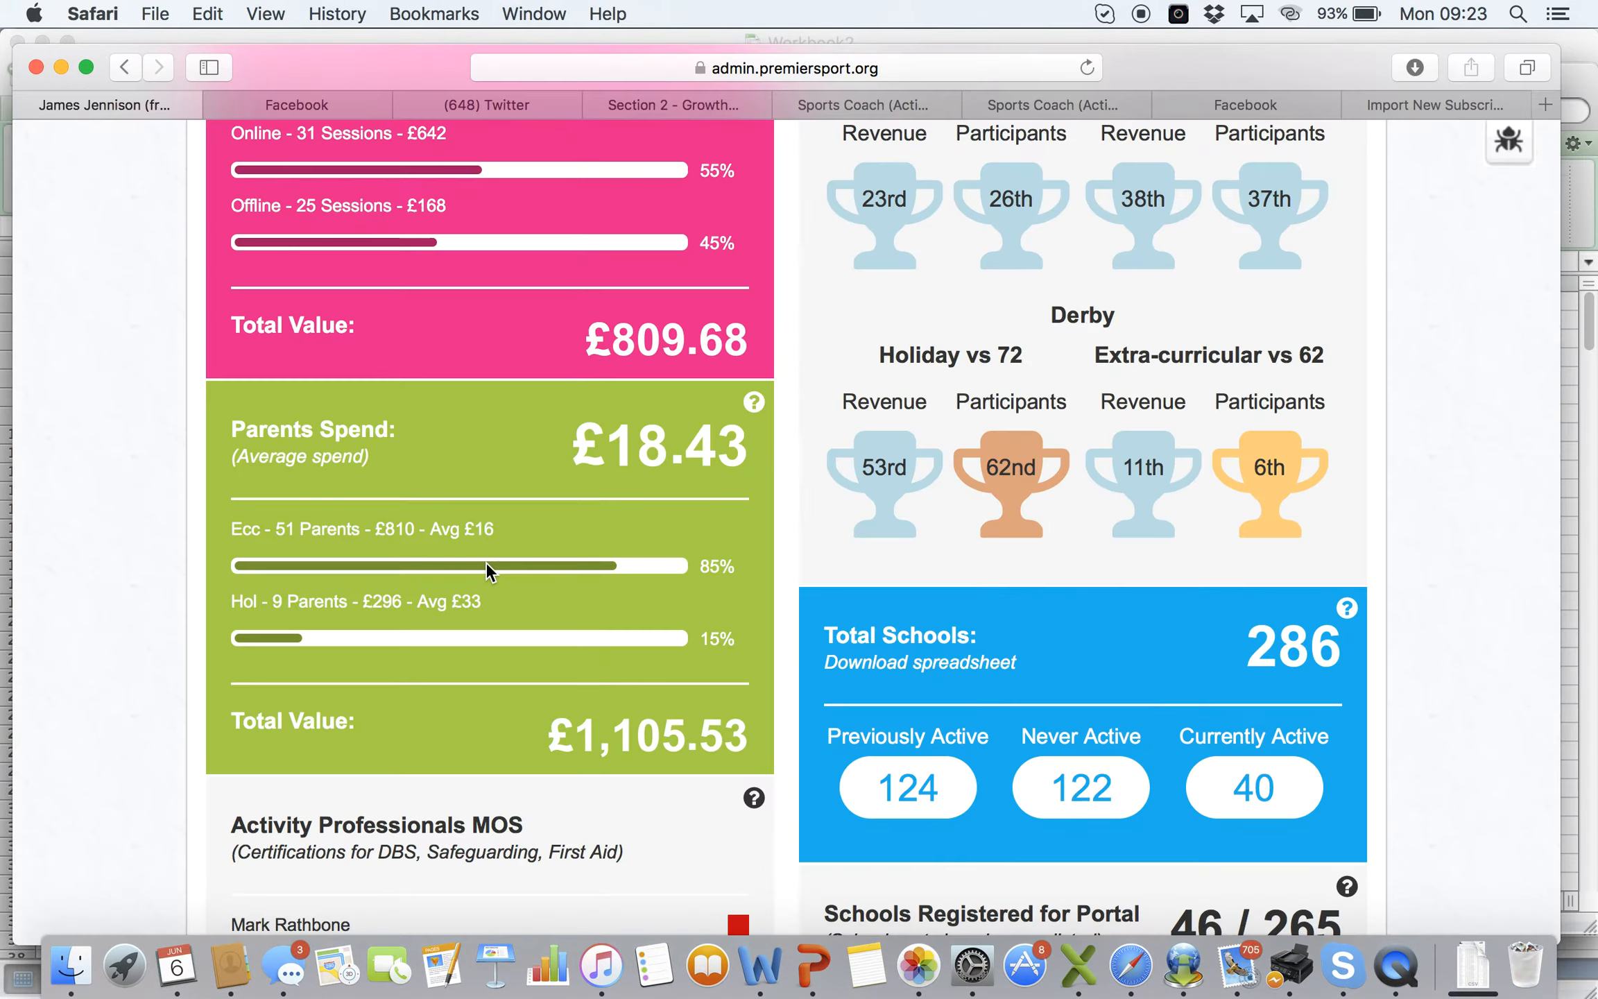
left_click(1439, 105)
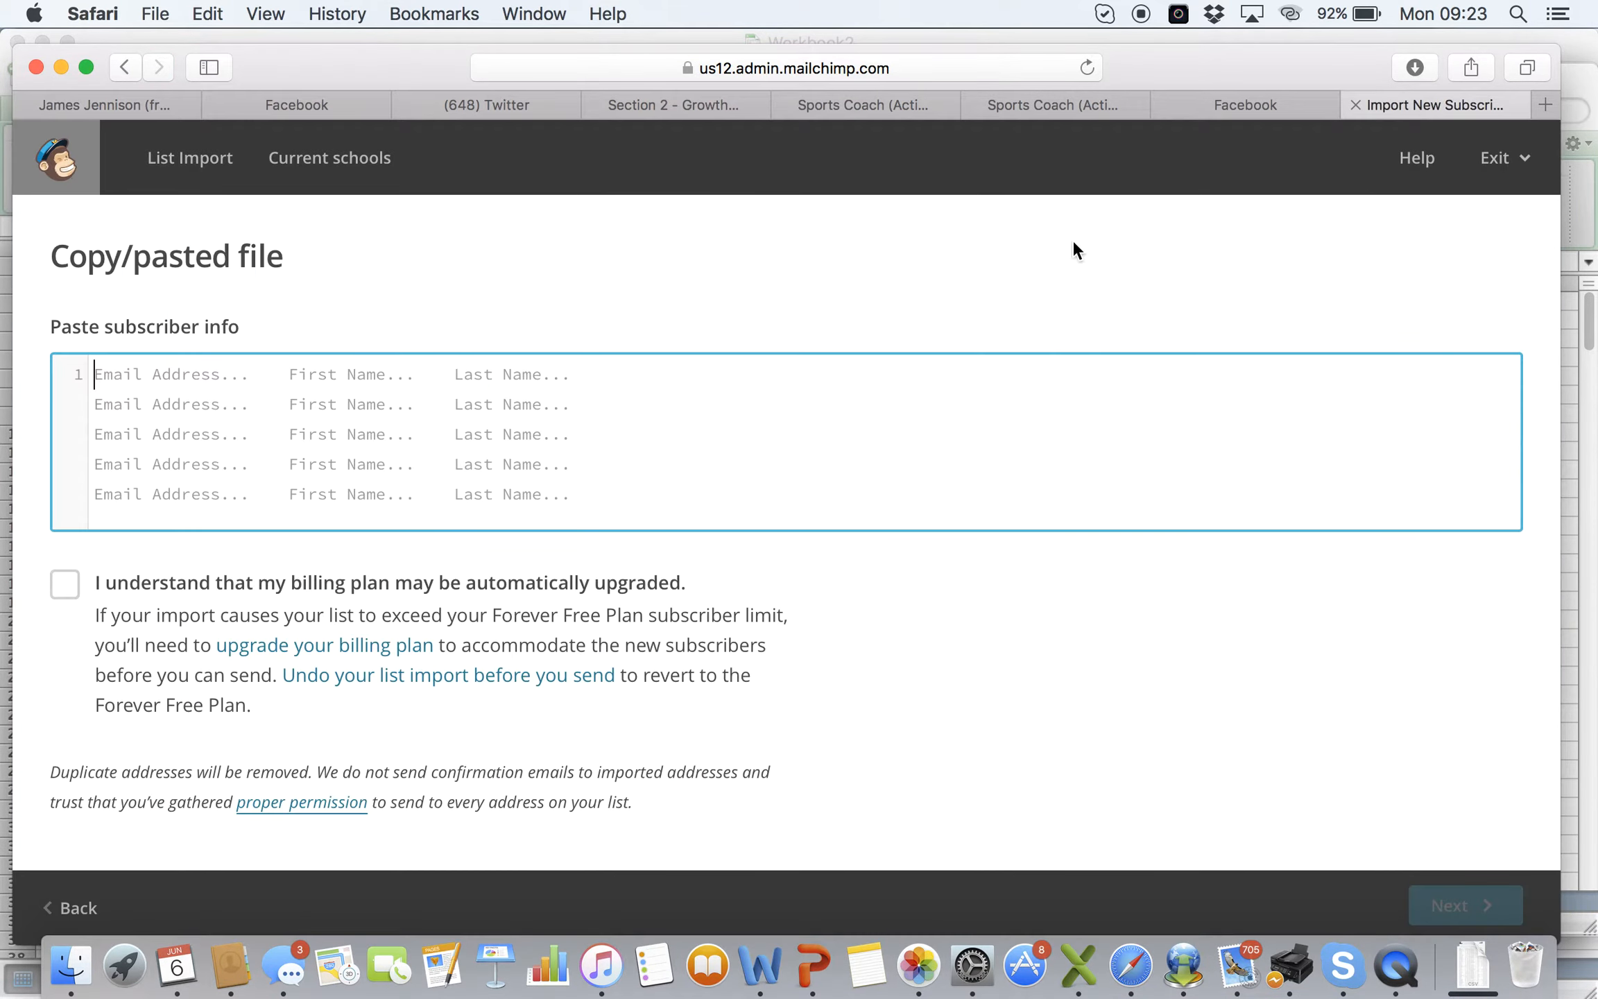
key("super+v")
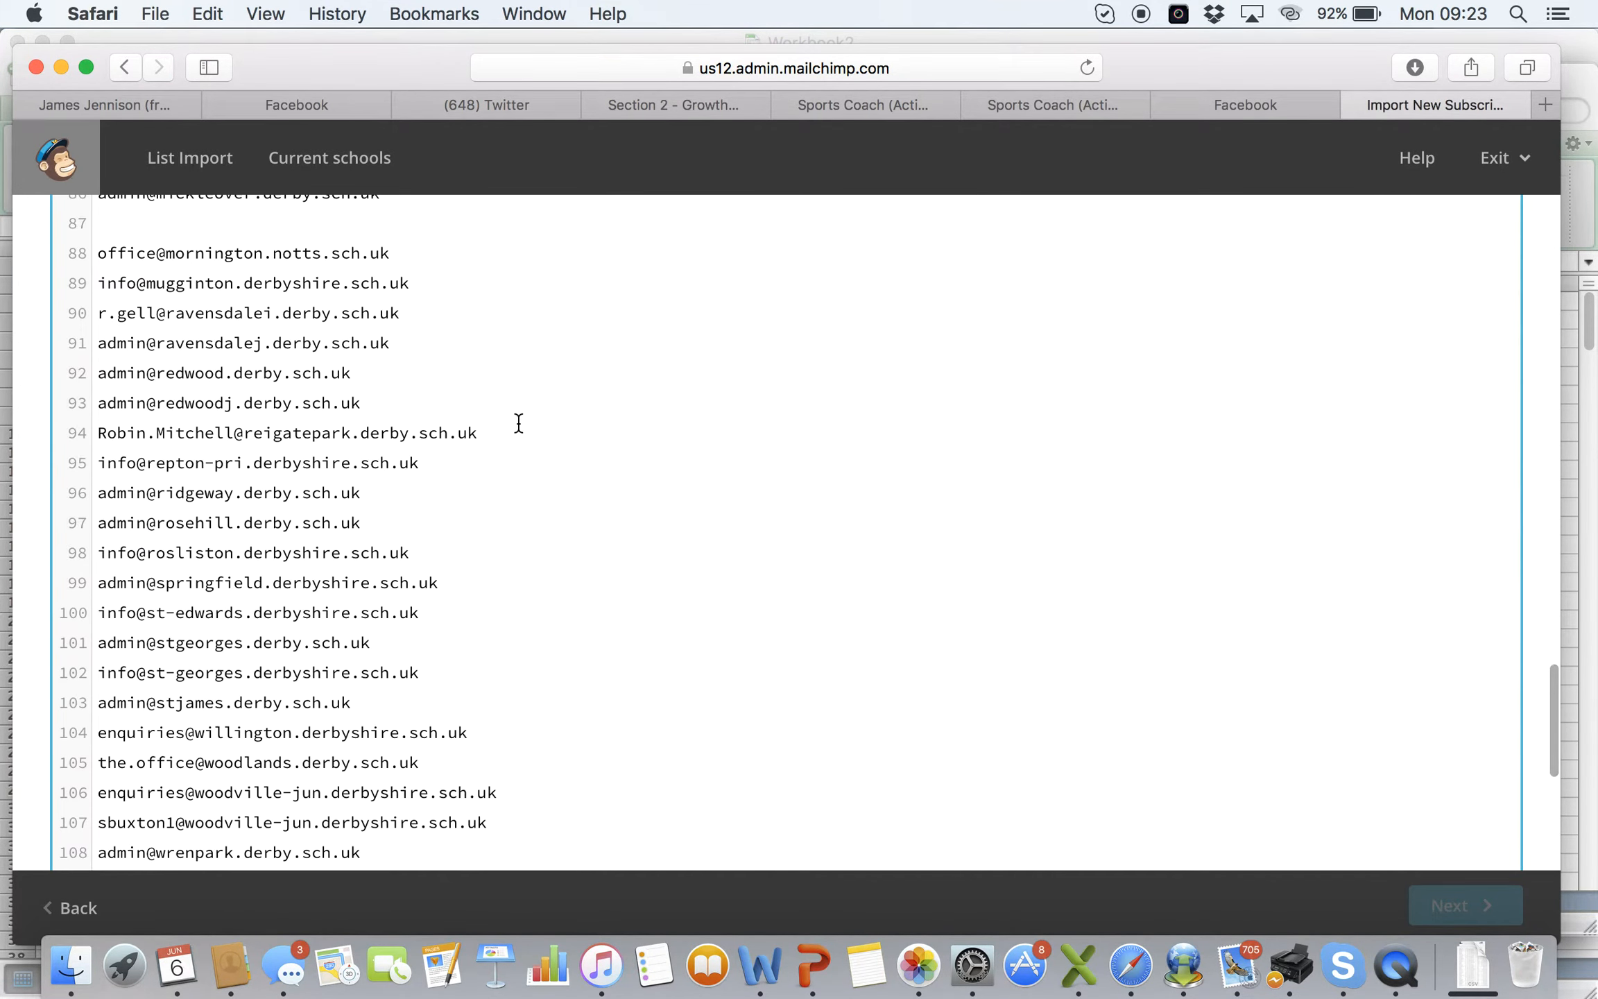
Step: Delete the blank lines 87 and 85 from the pasted subscriber info
scroll(517, 424, "up", 3)
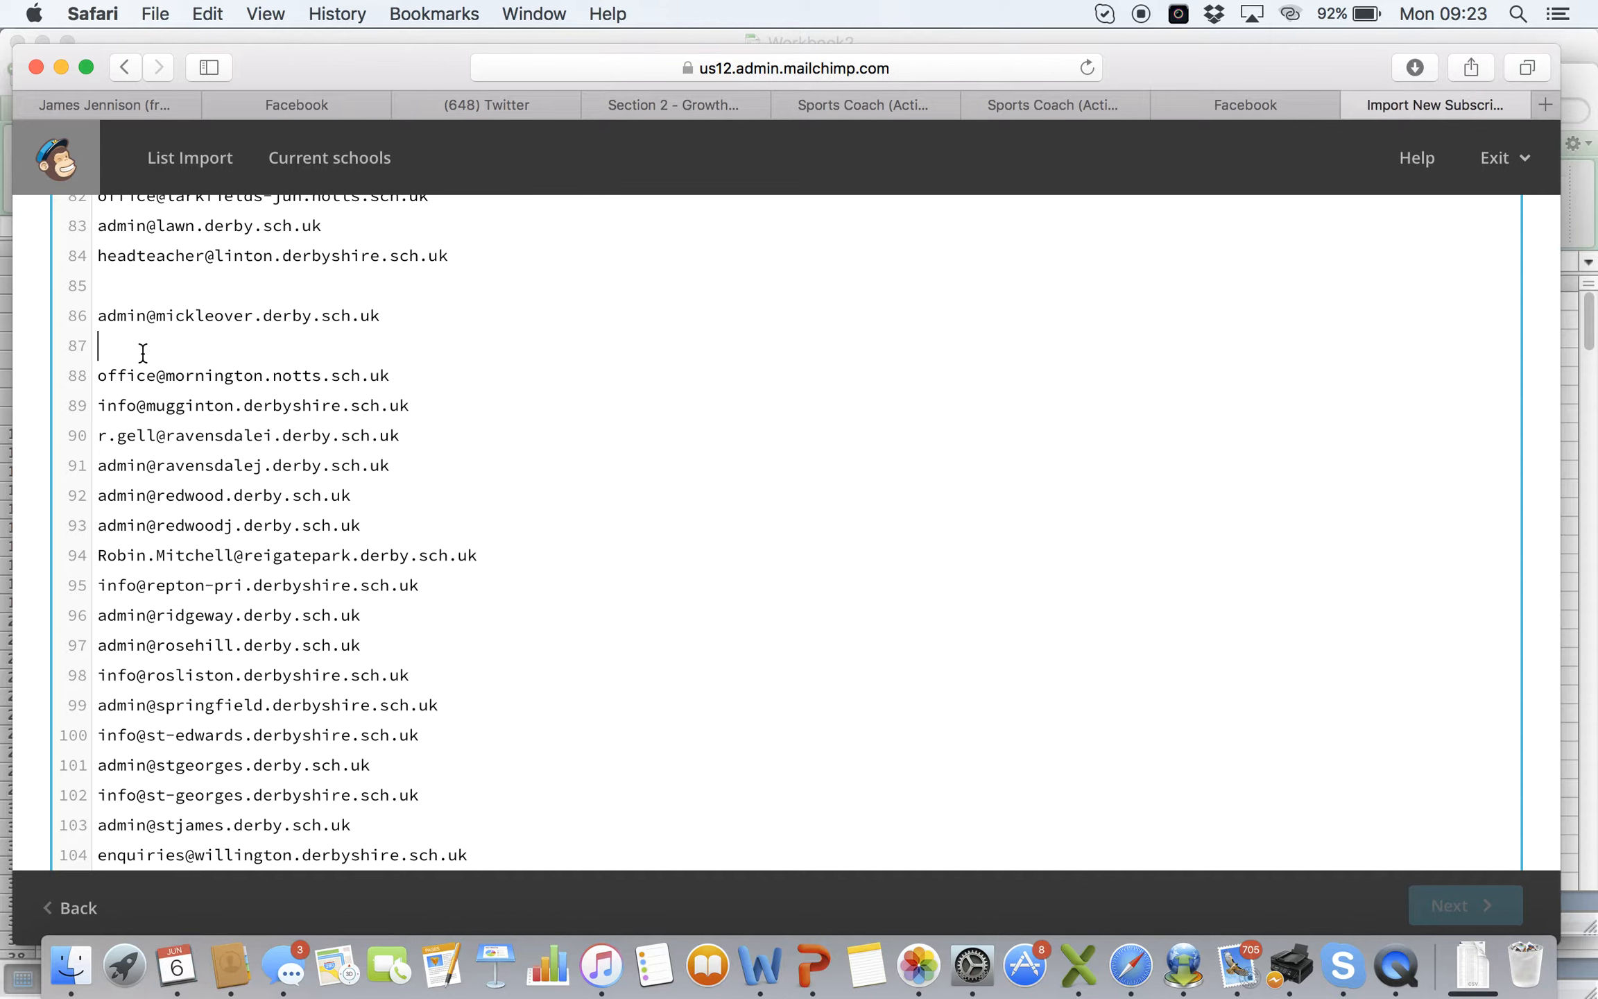
key("BackSpace")
key("BackSpace")
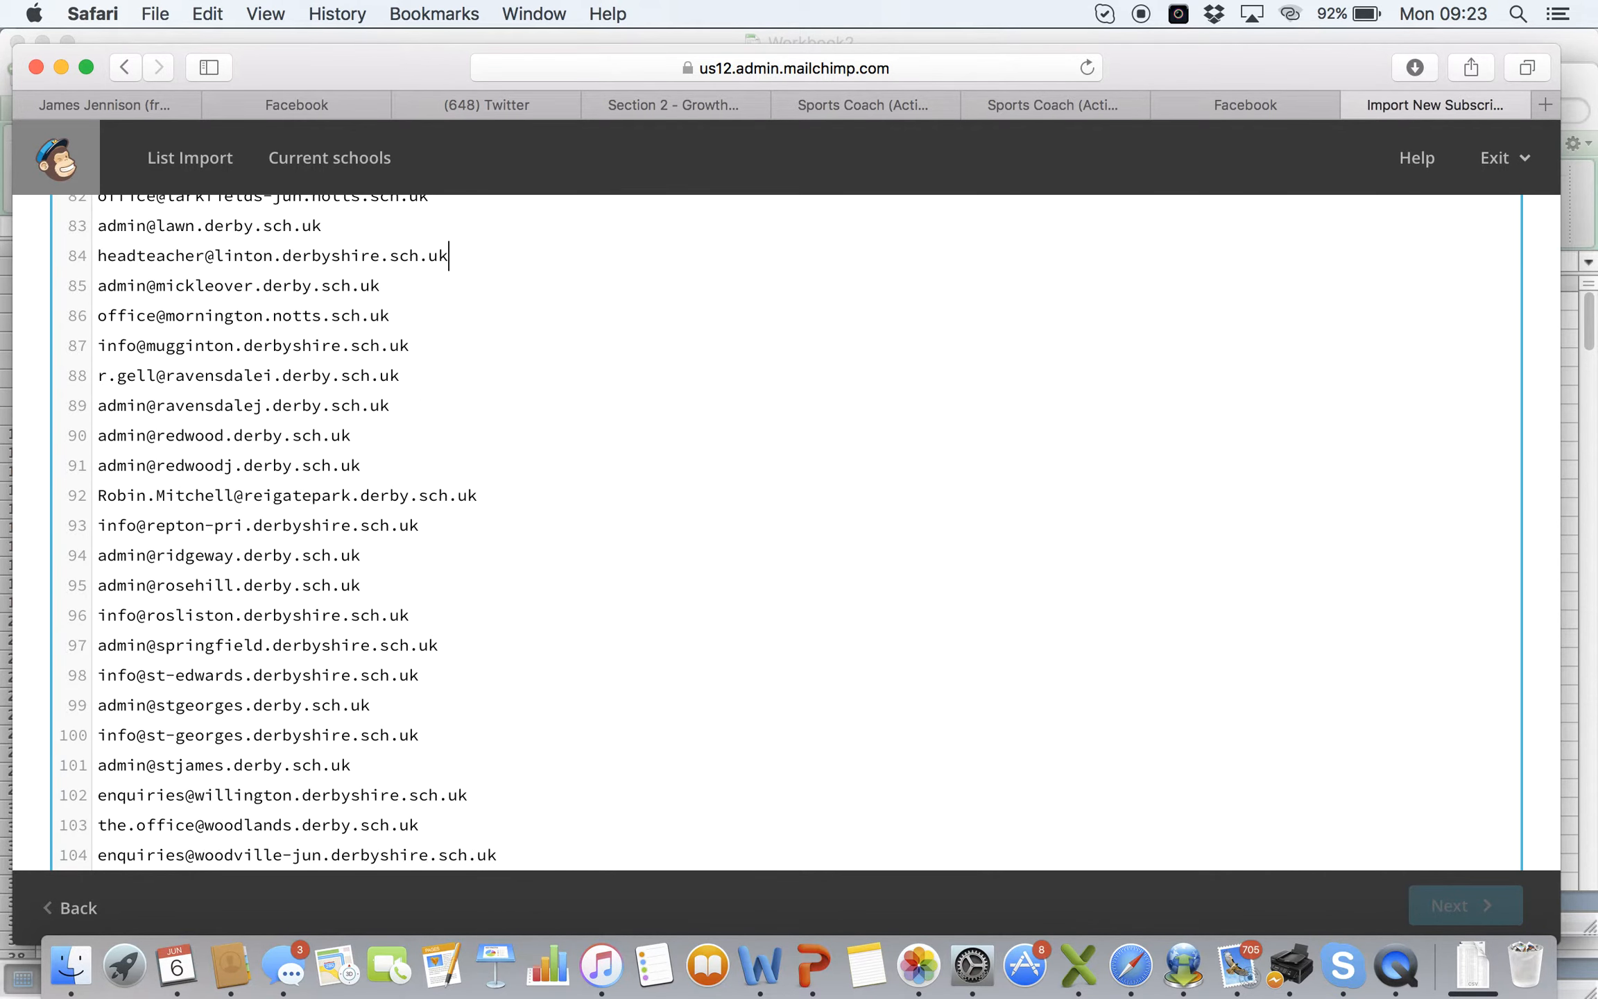
Step: Delete the blank line 12 and the blank line 30 above the premier-education.com address
scroll(347, 476, "up", 15)
scroll(348, 475, "up", 10)
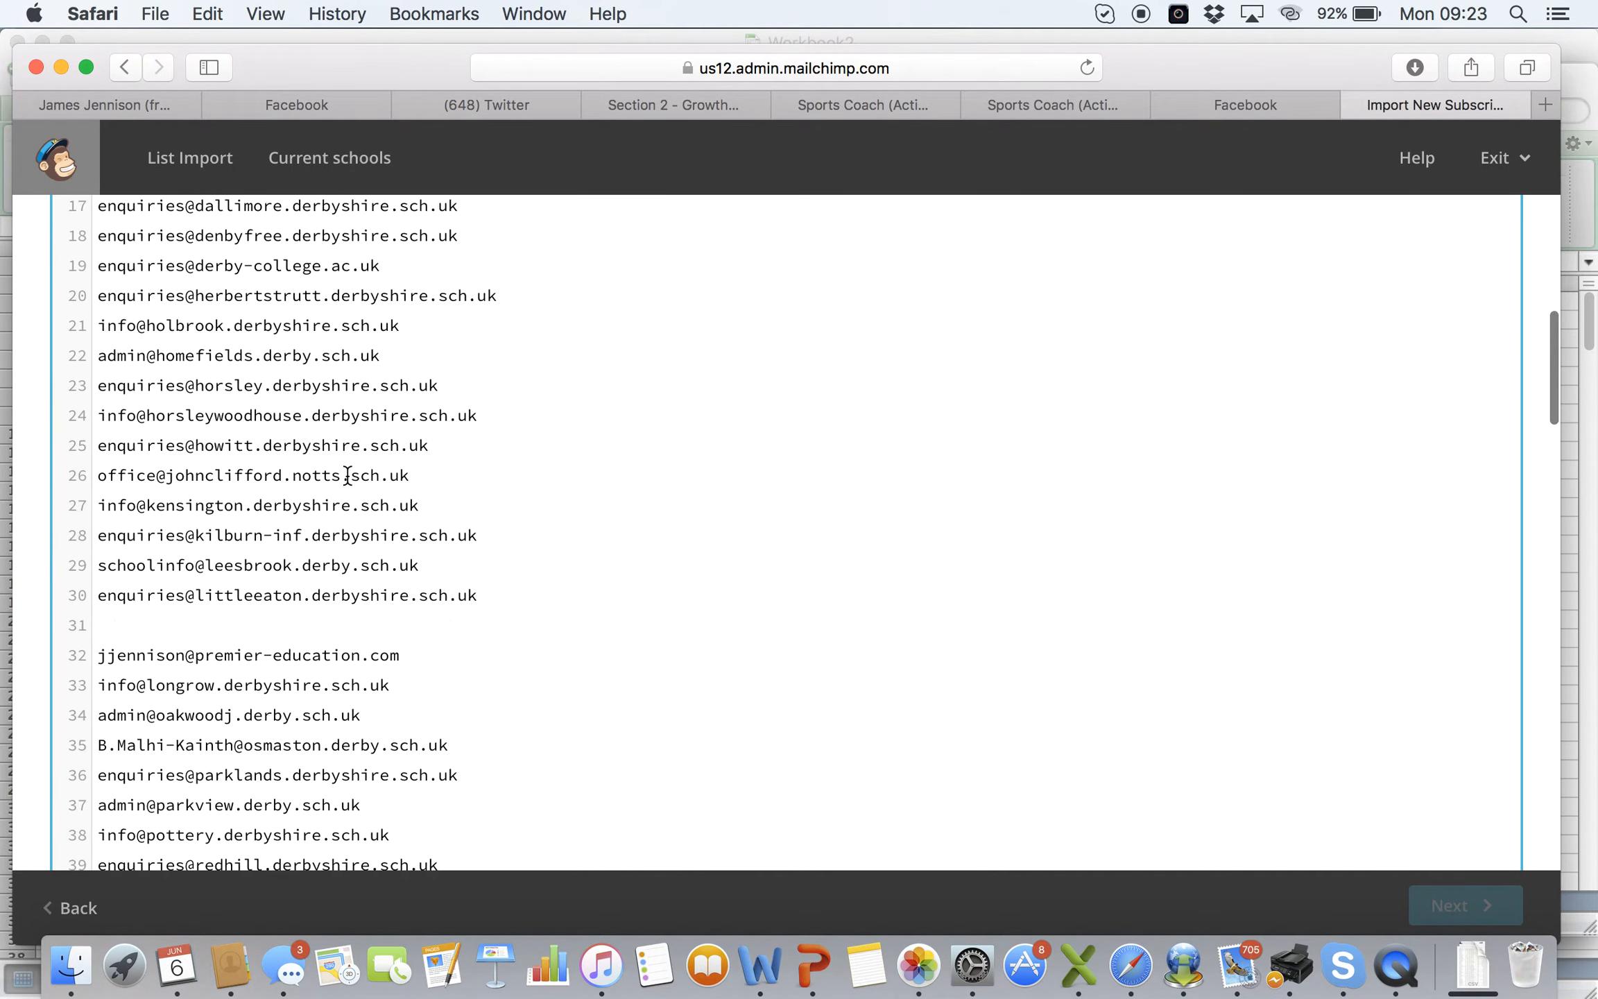
left_click(150, 610)
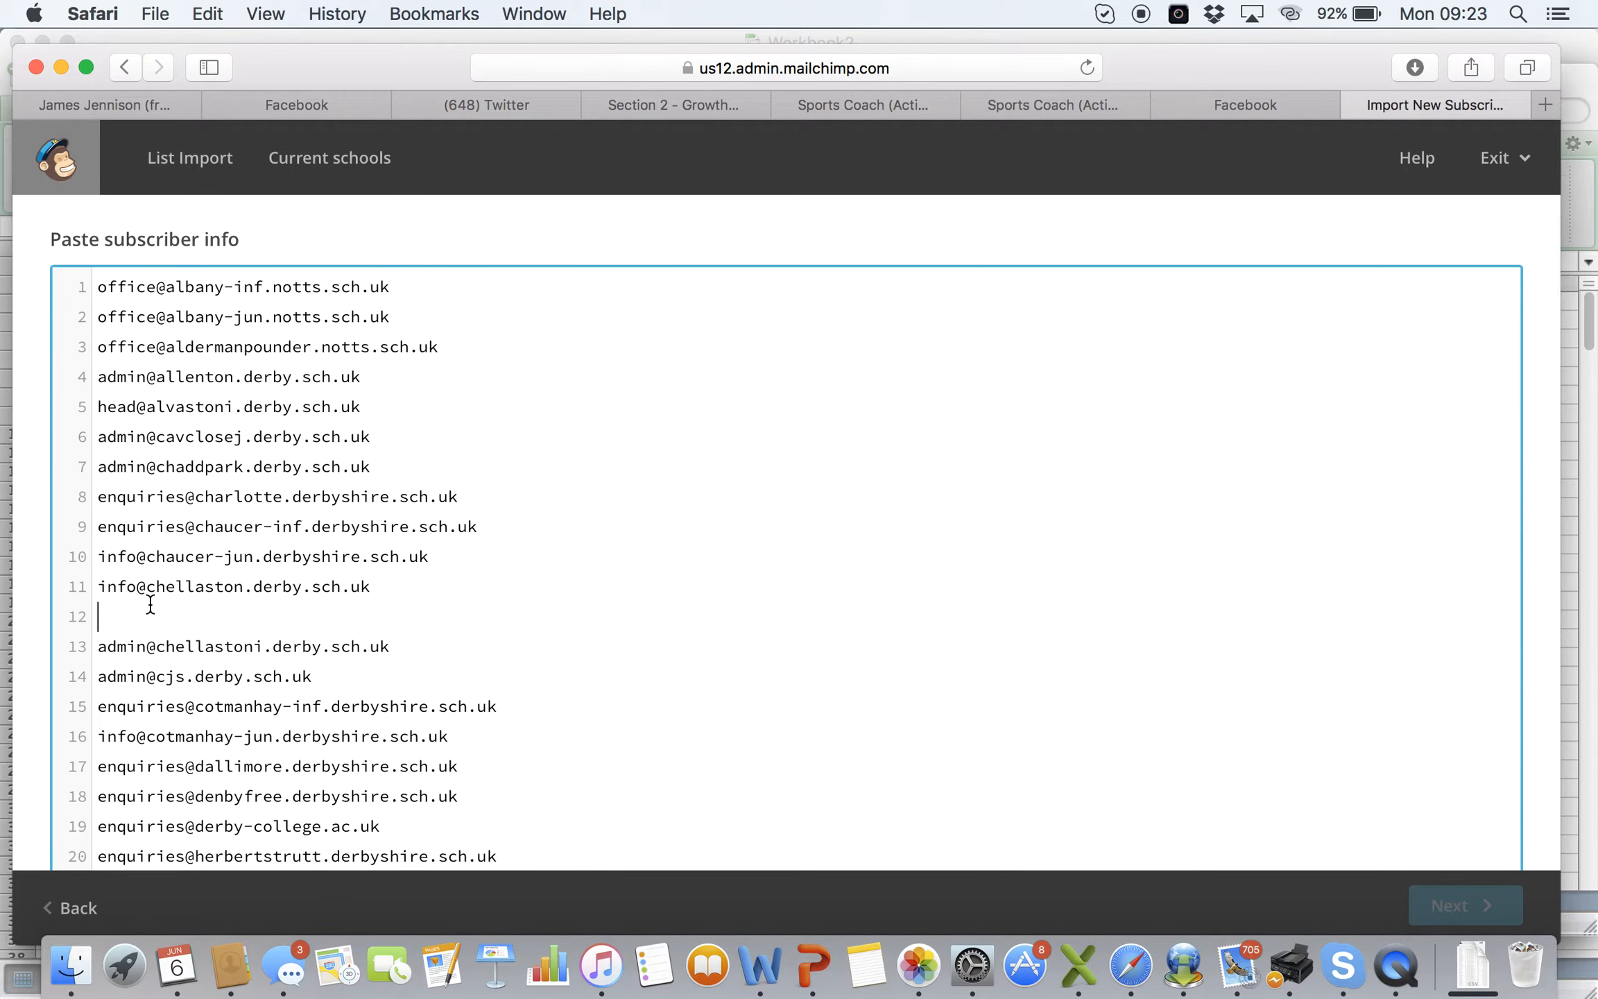
key("BackSpace")
key("Down")
key("Down")
scroll(103, 783, "down", 4)
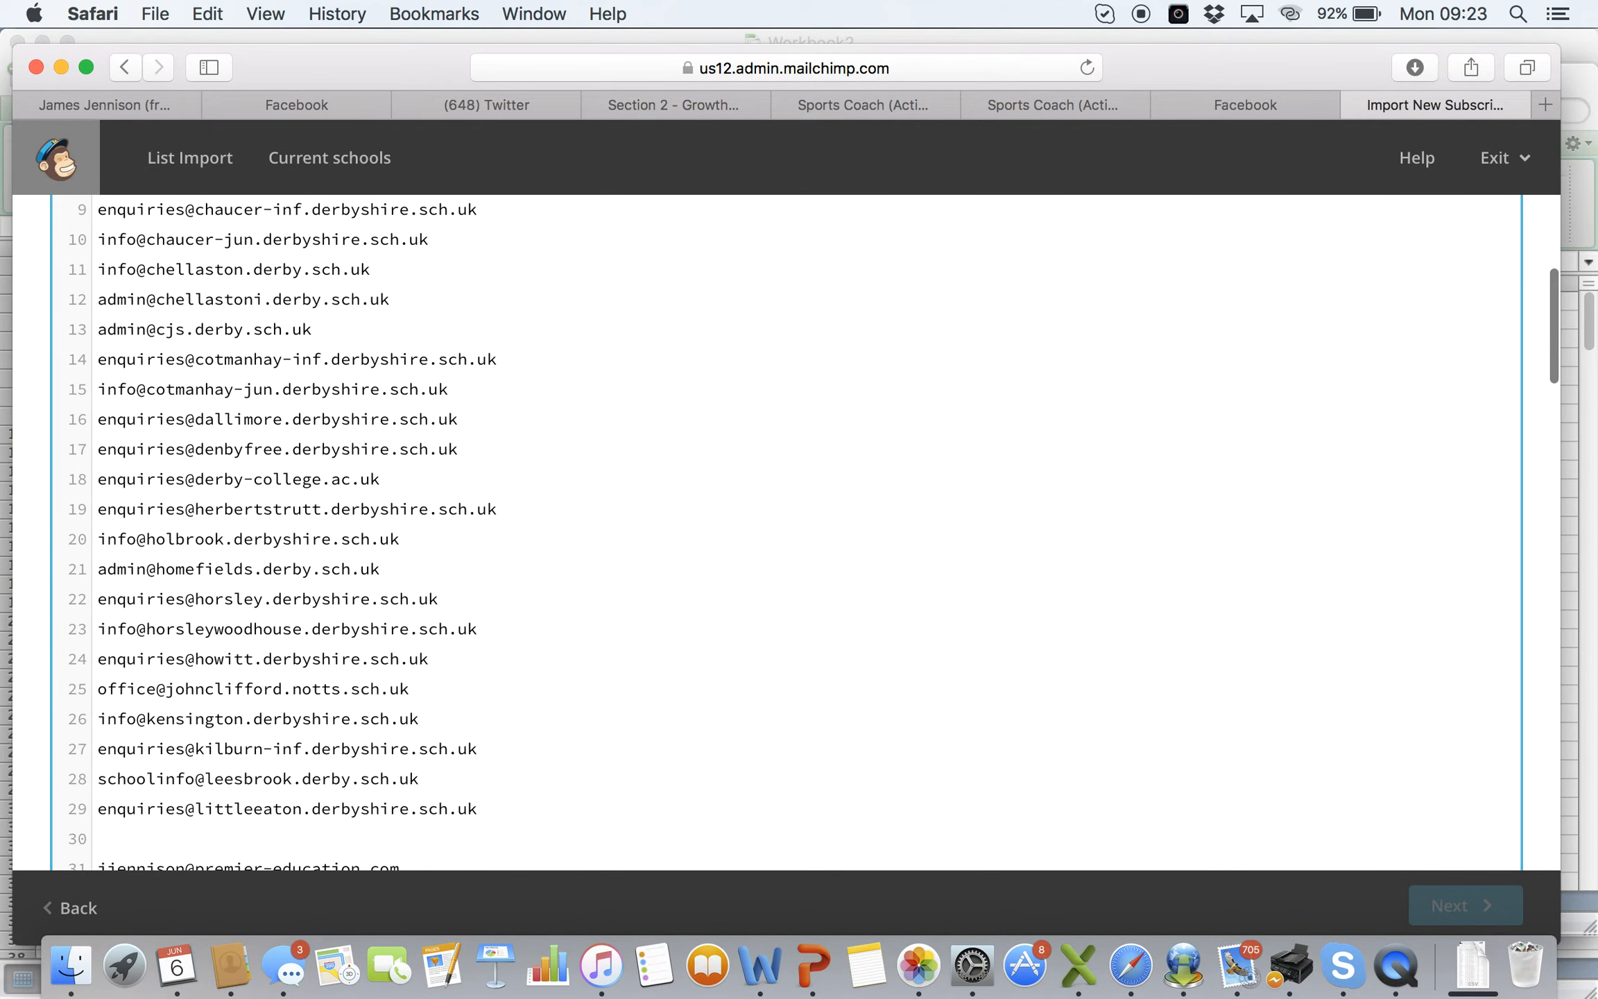
left_click(103, 776)
key("BackSpace")
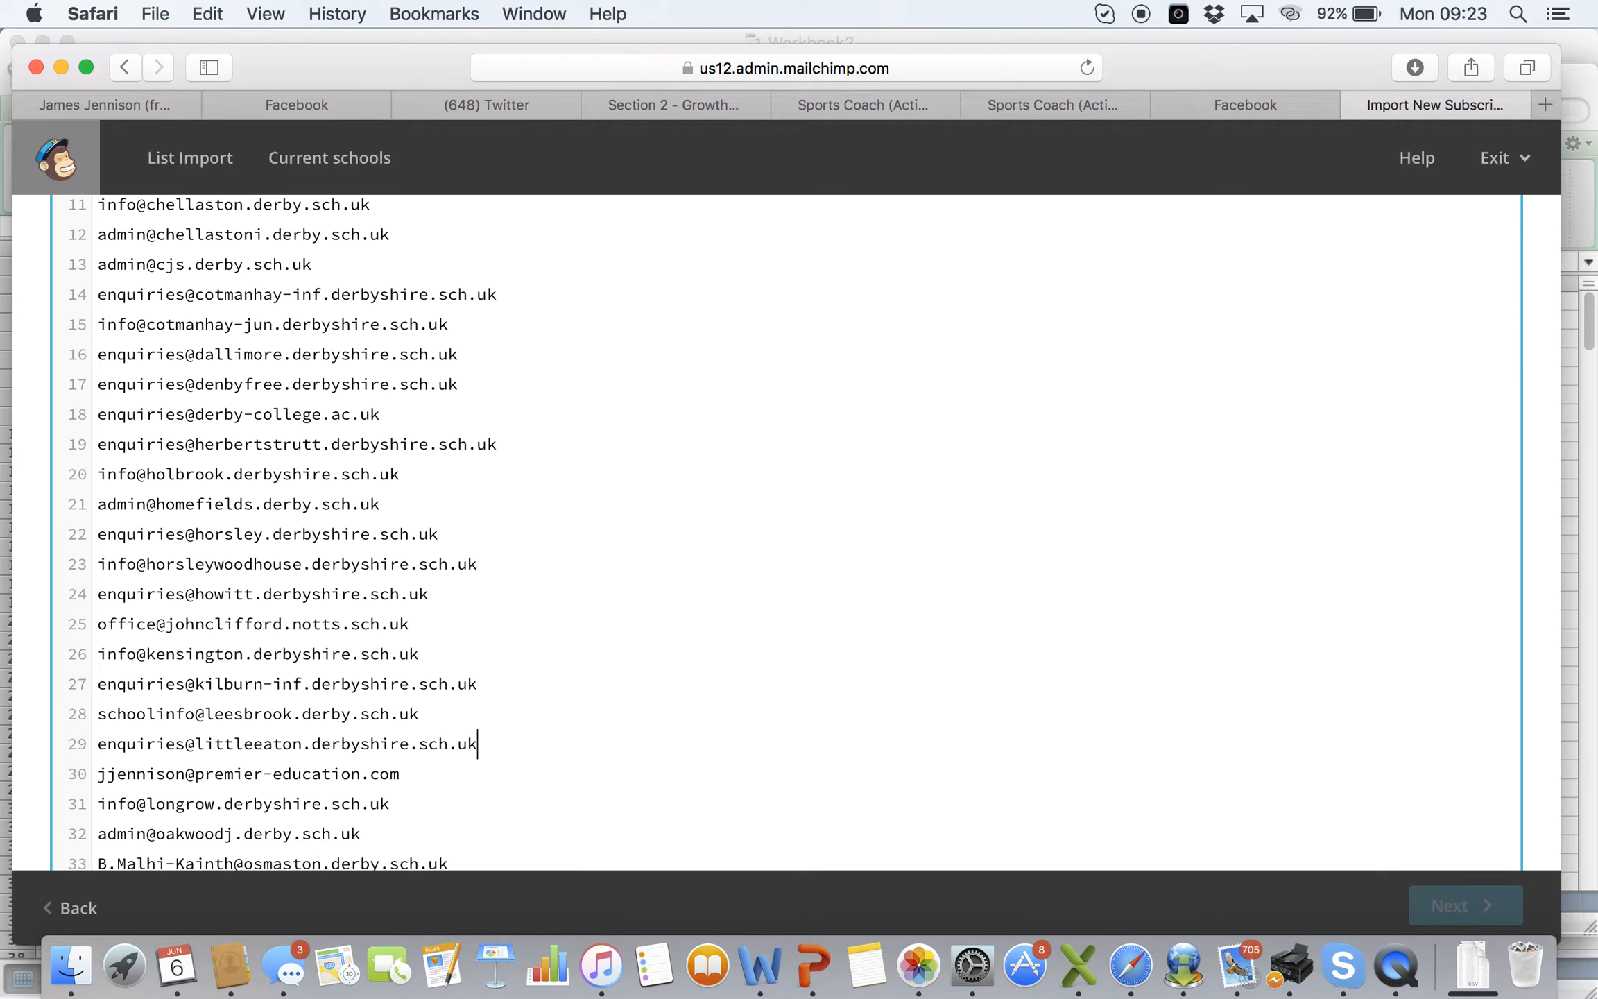
Step: Delete the two blank lines in the middle of the address list, ending just after the Long Eaton school's address
scroll(111, 756, "down", 3)
scroll(120, 726, "down", 4)
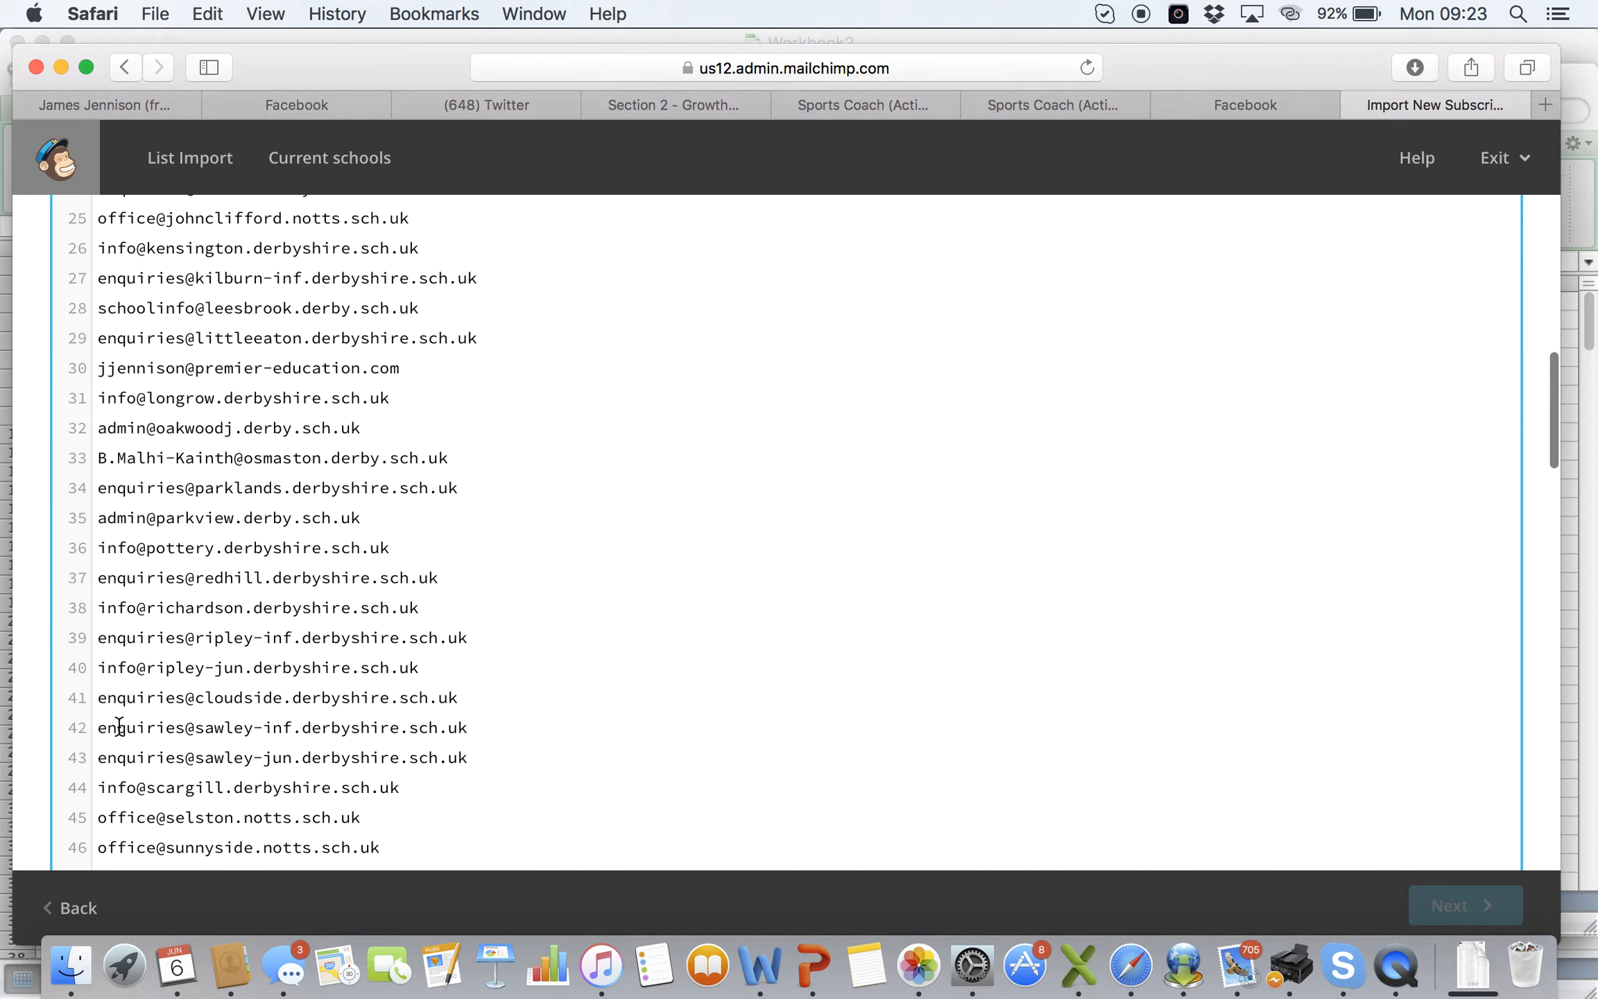
left_click(113, 694)
key("BackSpace")
key("Down")
left_click(114, 717)
key("BackSpace")
scroll(114, 717, "down", 3)
scroll(208, 527, "down", 3)
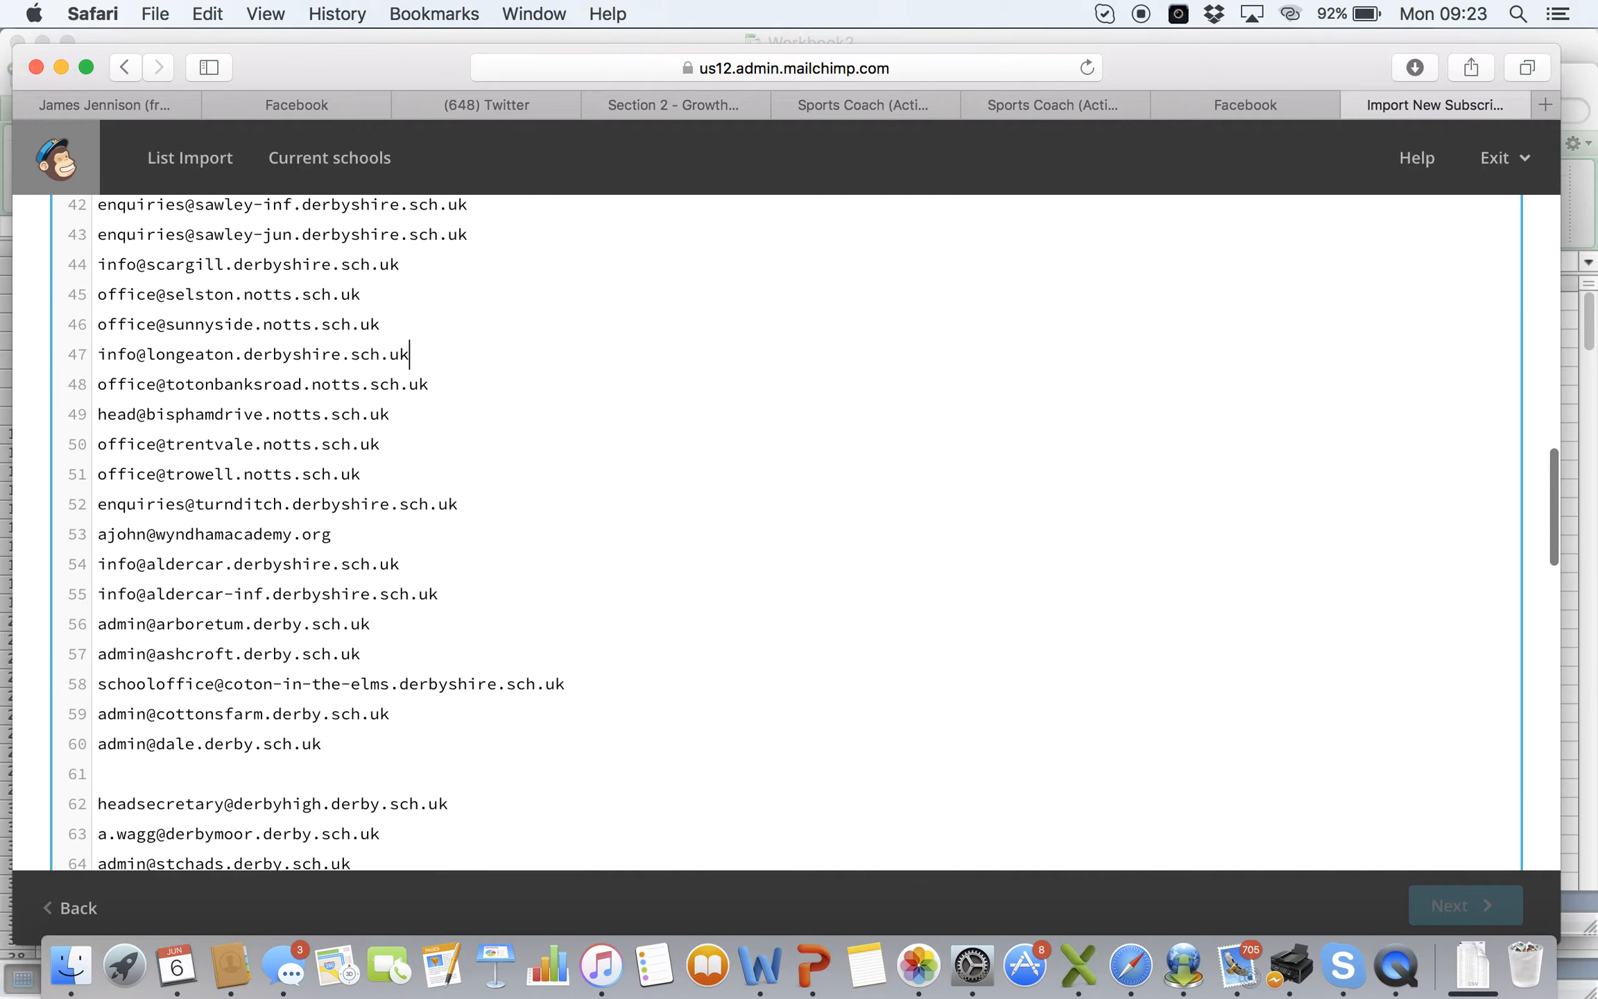
Step: Delete the blank lines 61 and 64 from the address list
left_click(122, 697)
key("BackSpace")
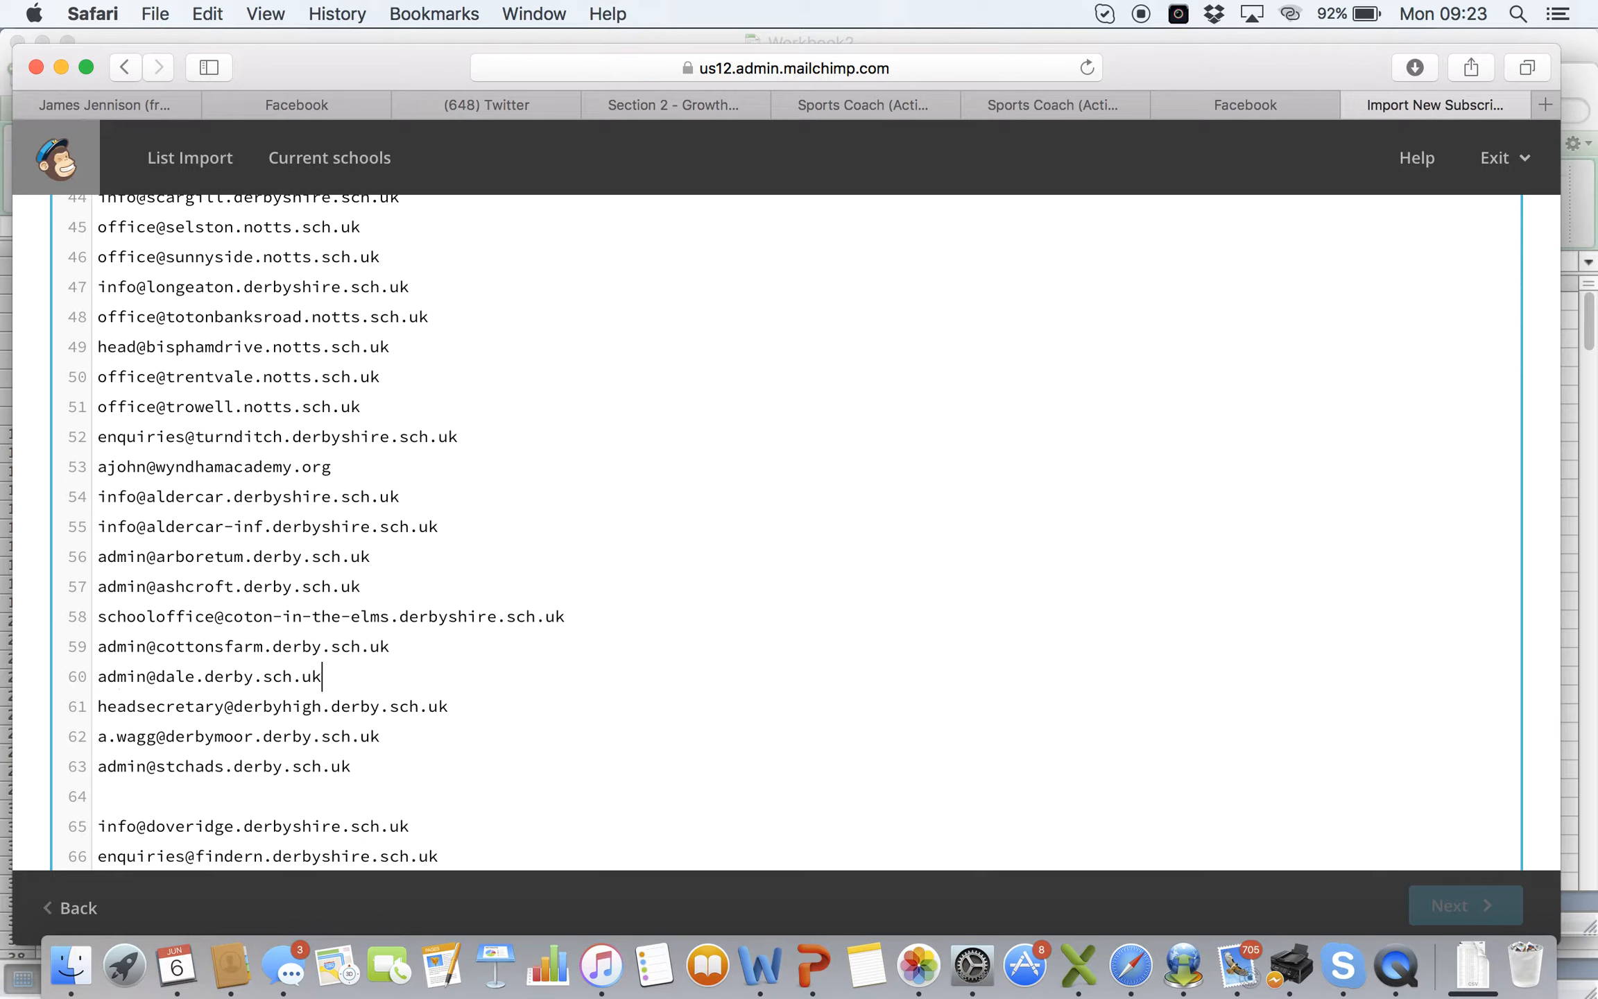
left_click(109, 790)
key("BackSpace")
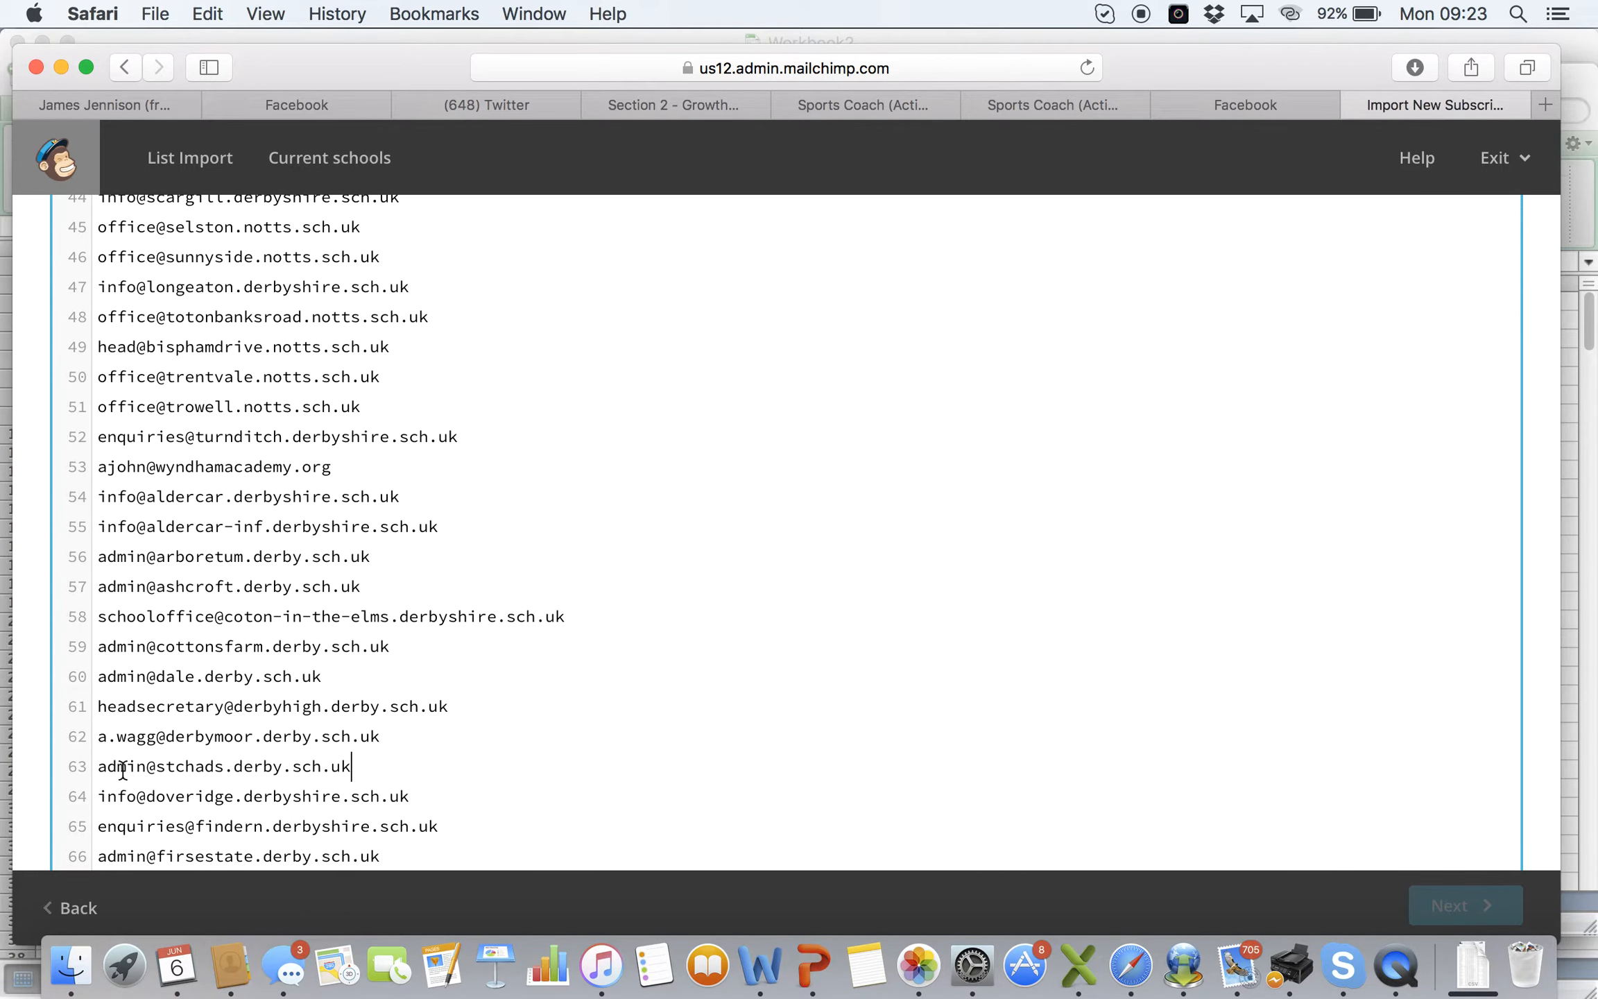
Step: Duplicate the first school's email address on a new line 2 and replace its office prefix with Head
scroll(185, 531, "up", 15)
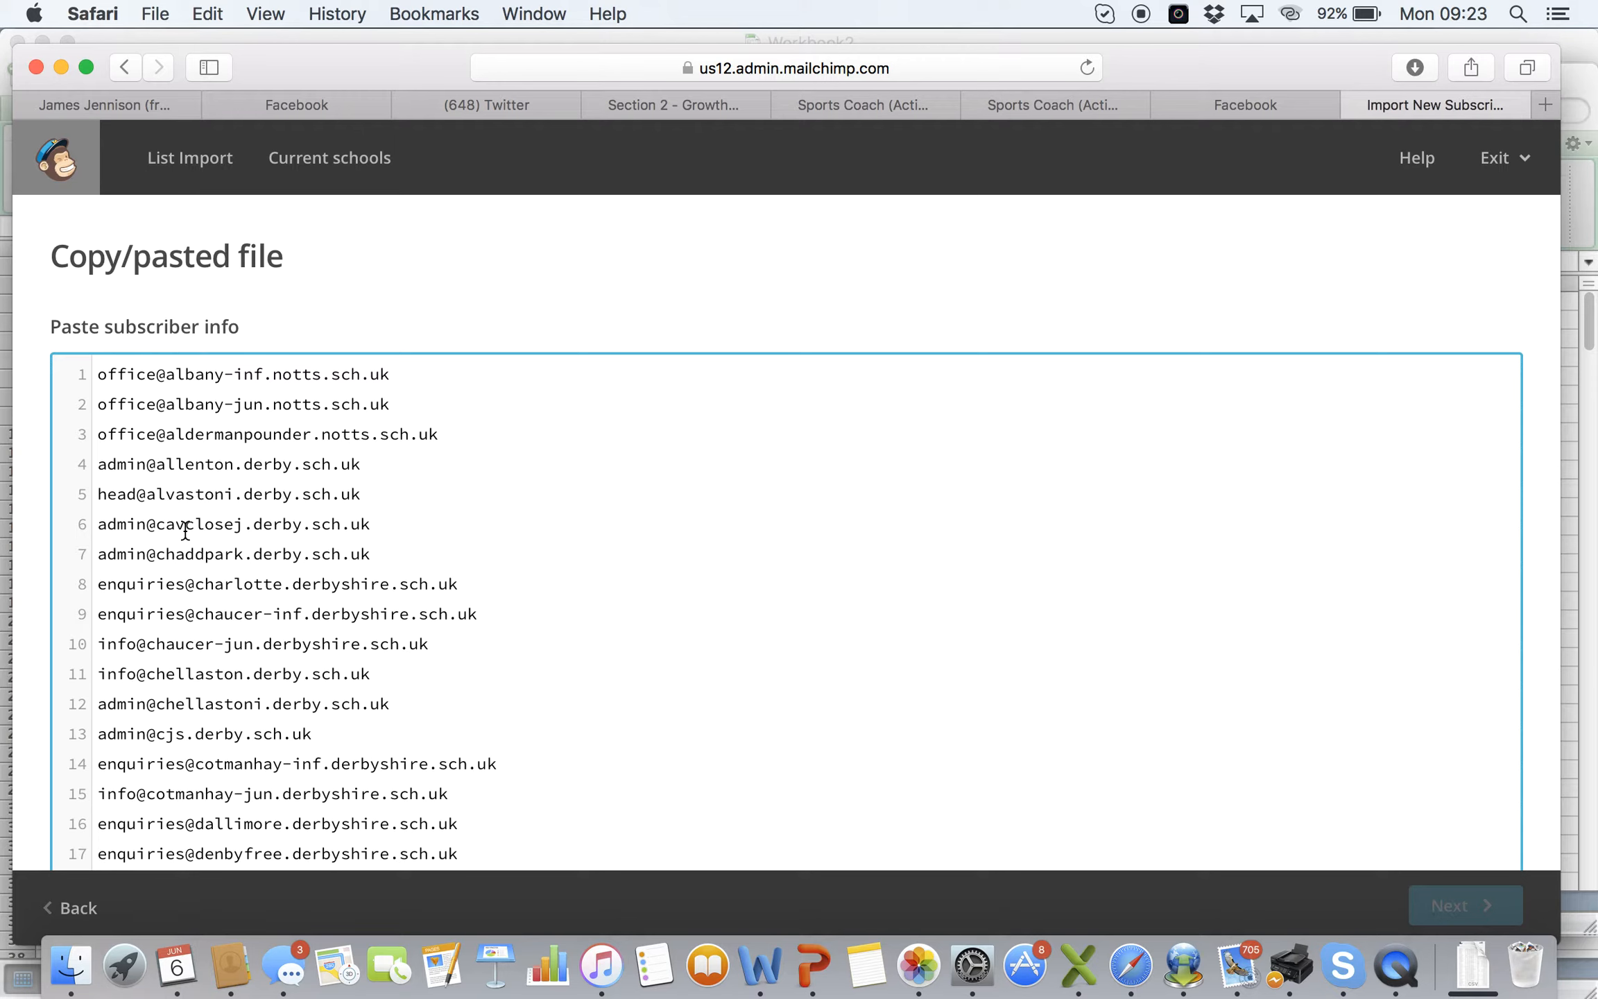
left_click_drag(392, 373, 69, 378)
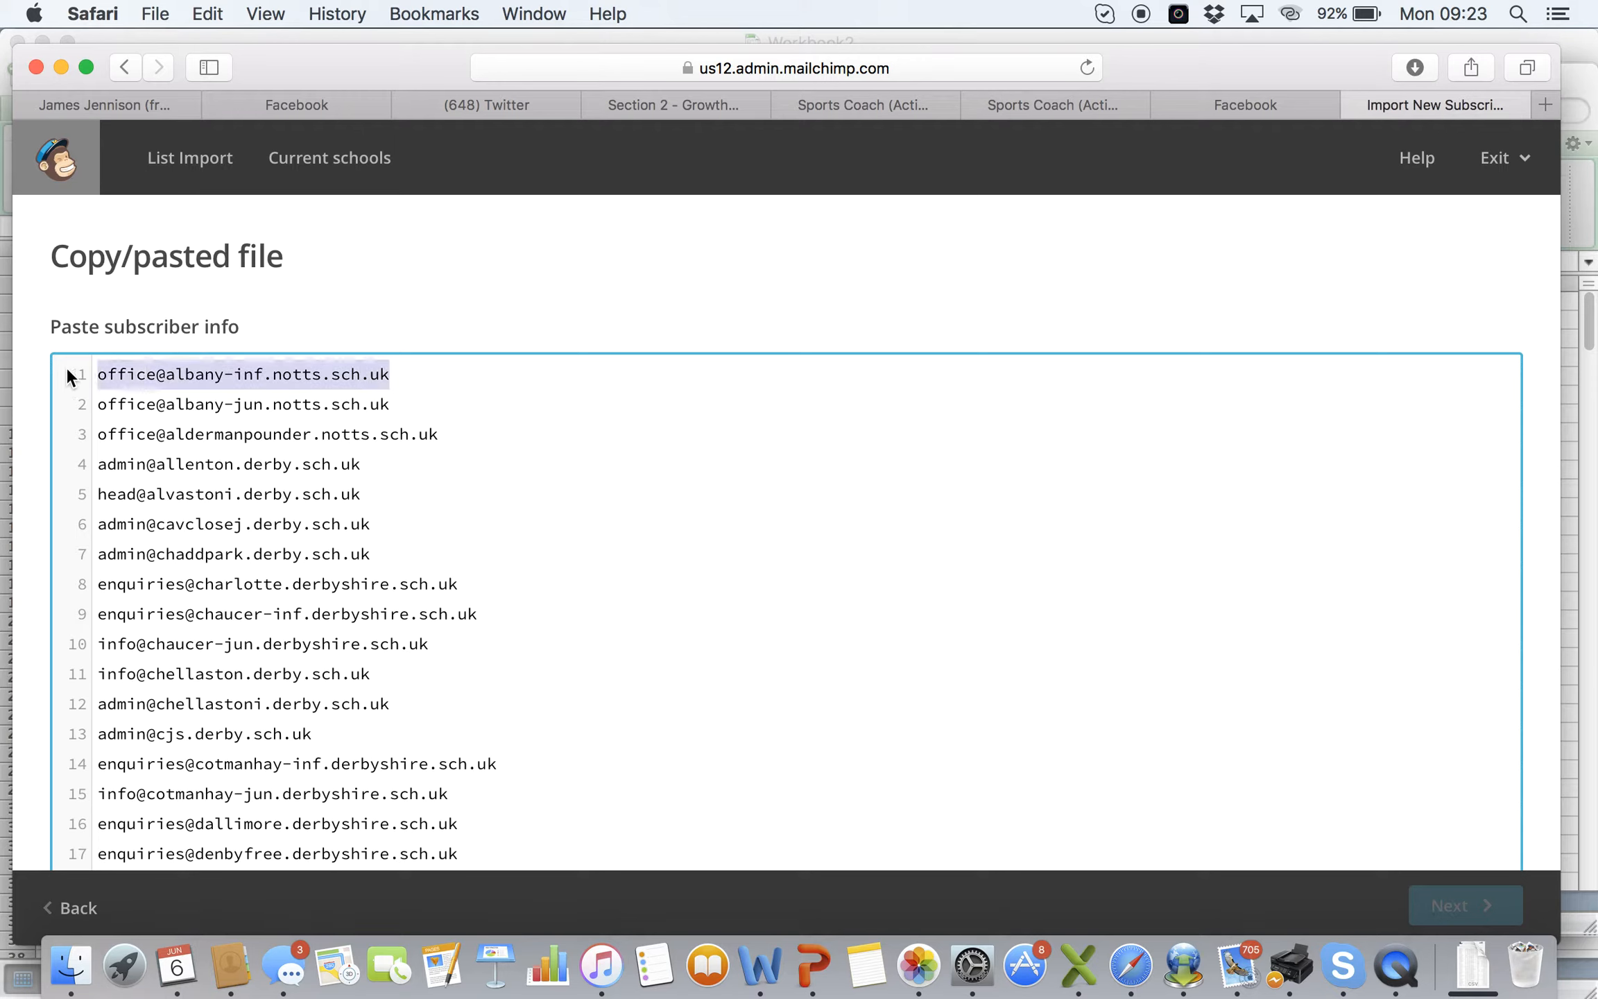
key("Right")
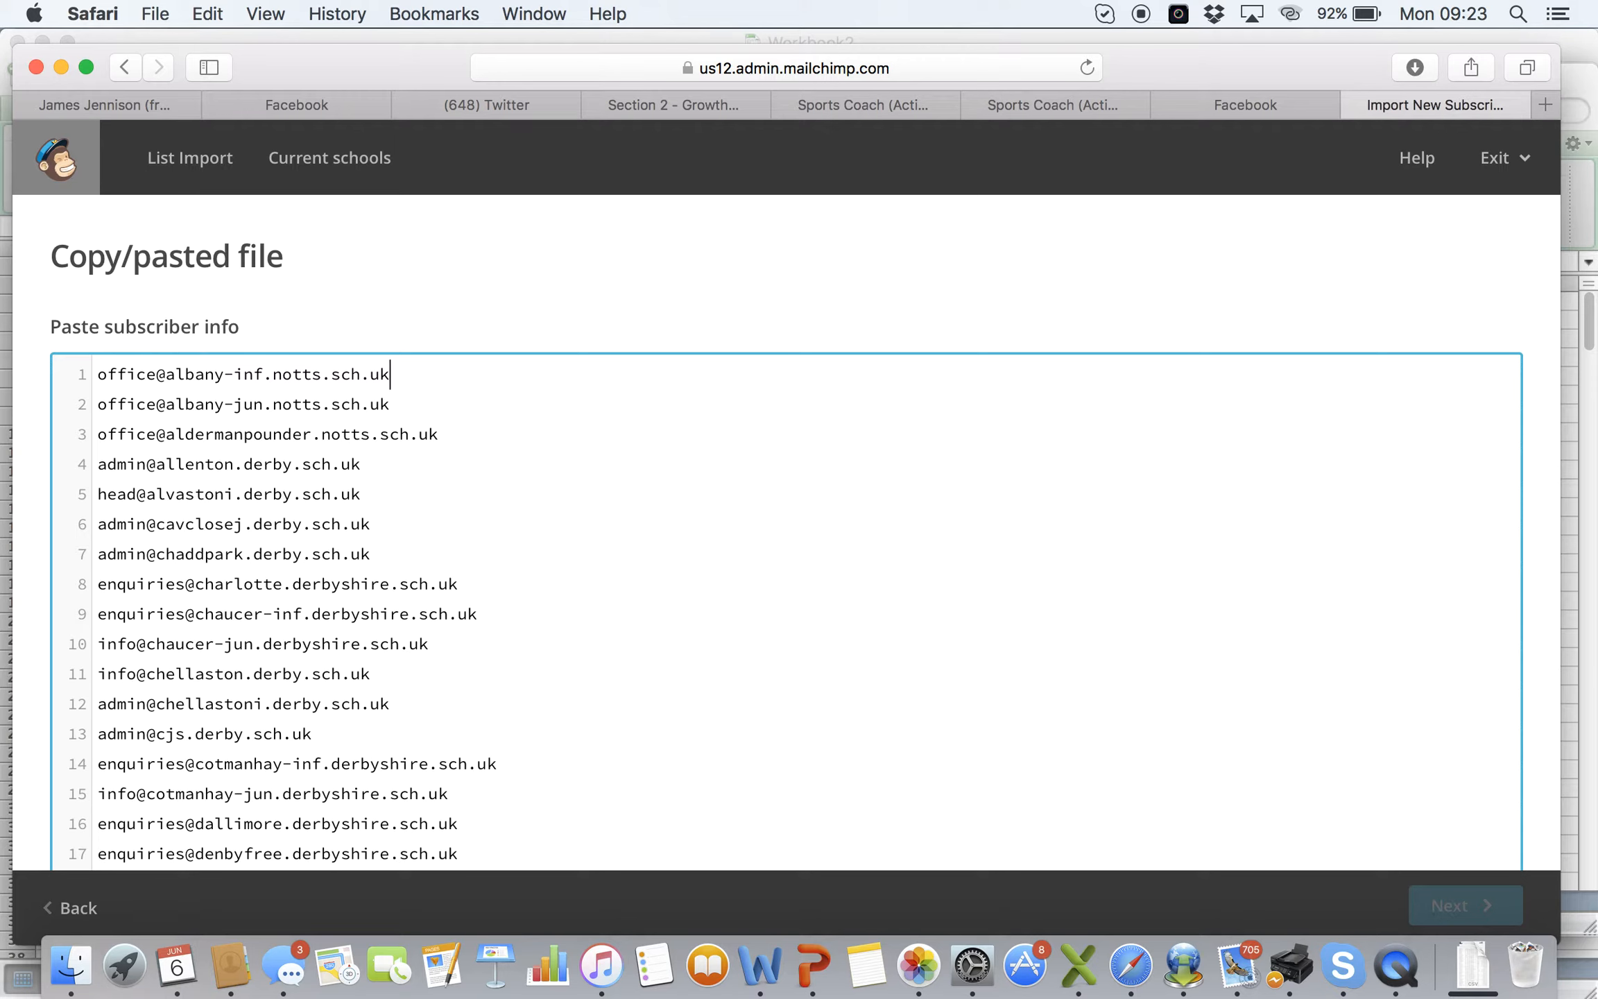
key("Return")
key("super+v")
double_click(119, 403)
type("Head")
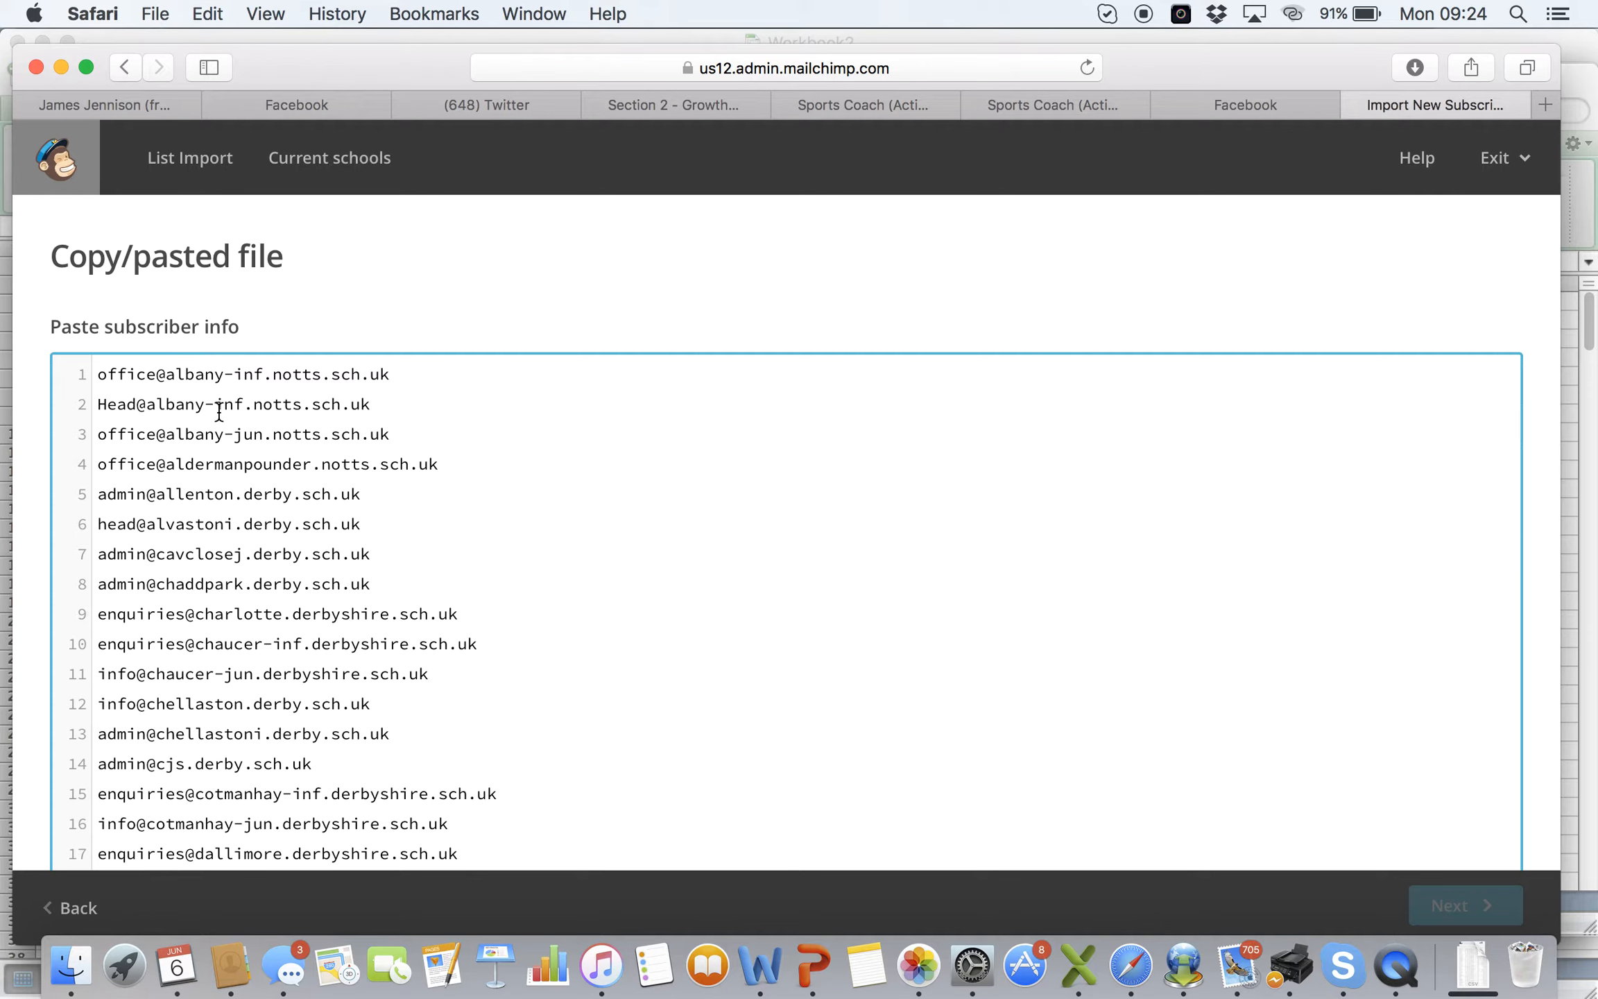
left_click(139, 368)
left_click(116, 414)
Step: Find the remaining blank line 69 in the address list and delete it
scroll(411, 548, "down", 20)
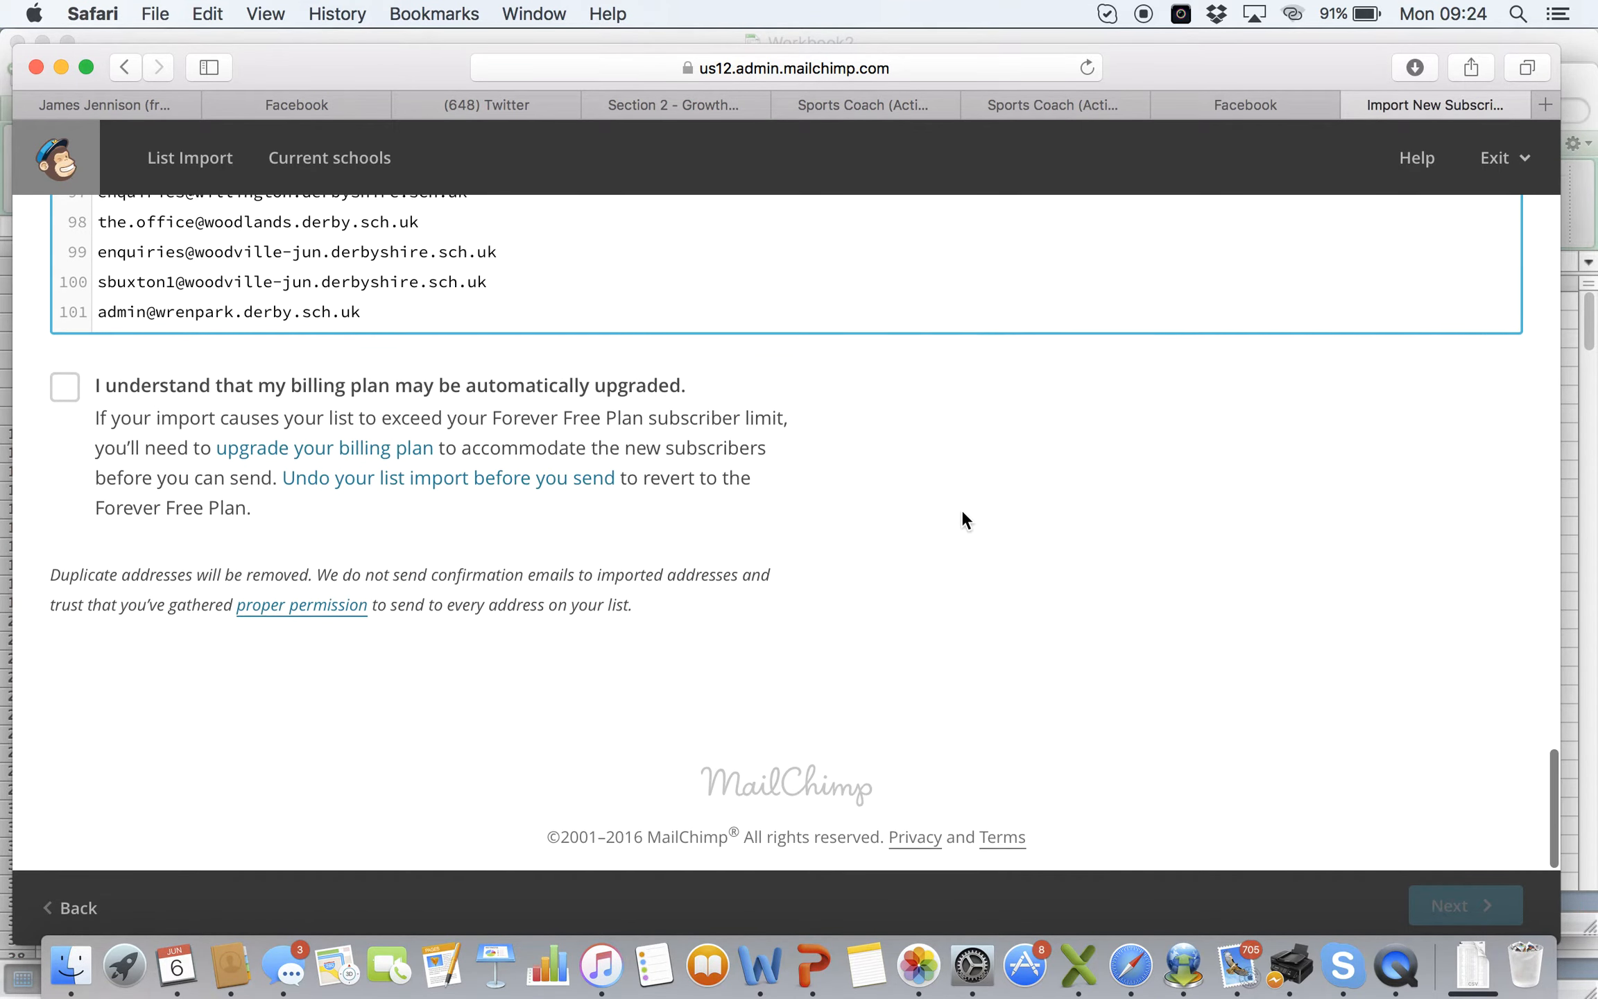
scroll(1137, 673, "up", 5)
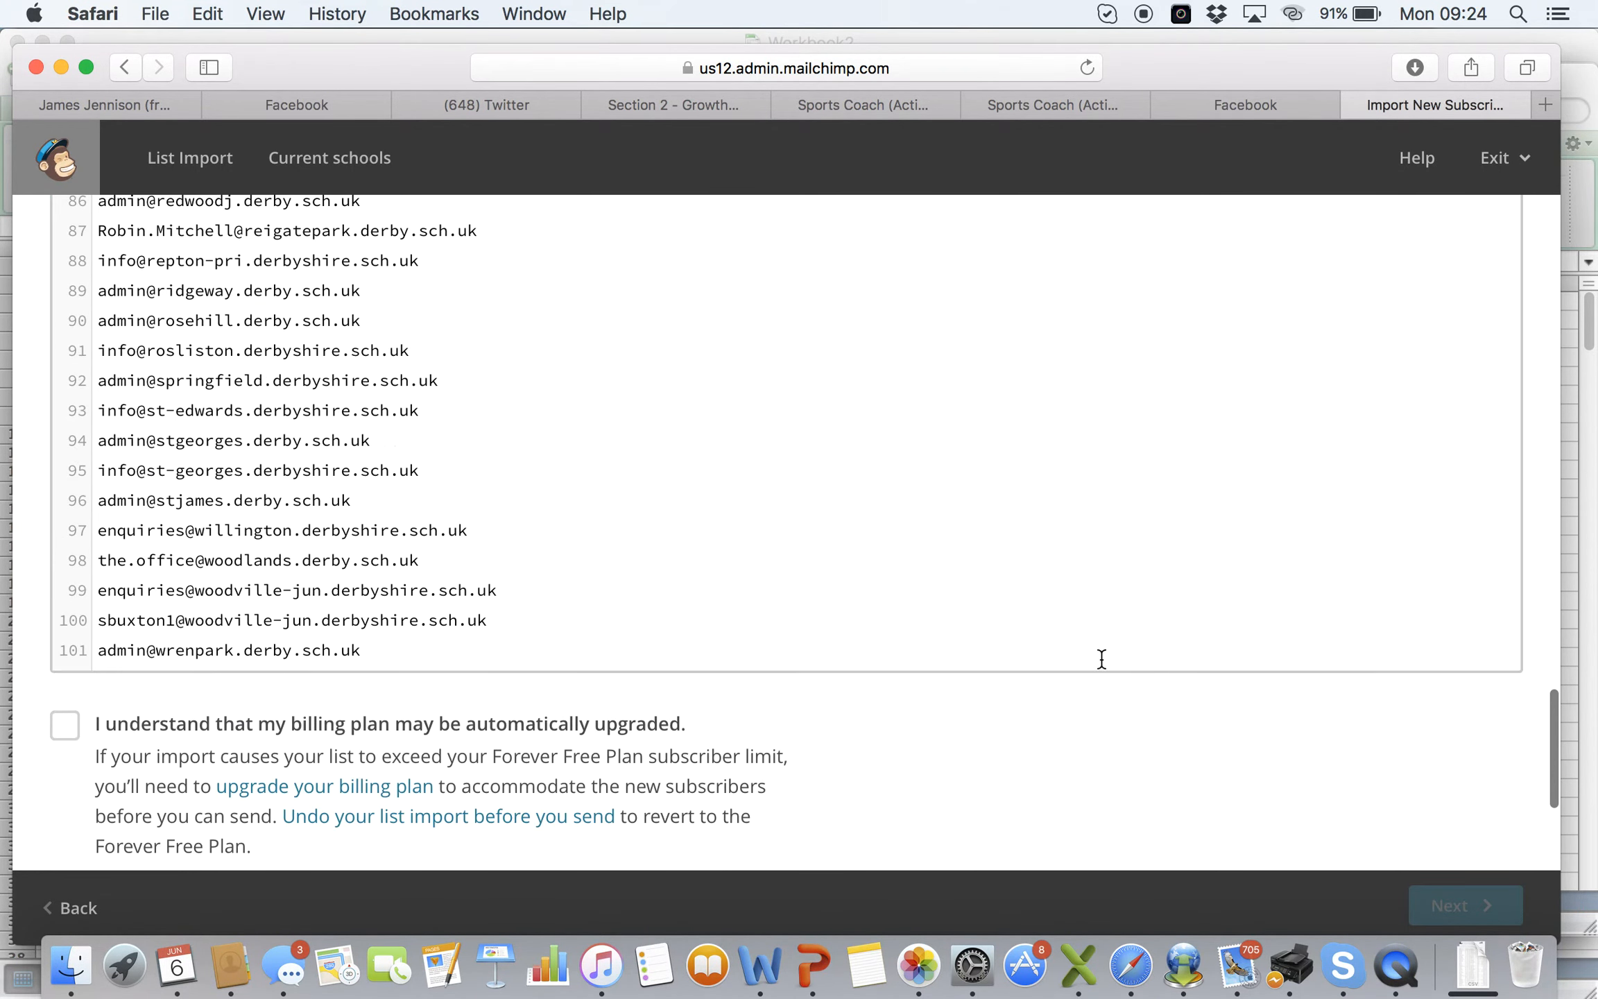
scroll(336, 558, "up", 4)
scroll(336, 559, "up", 5)
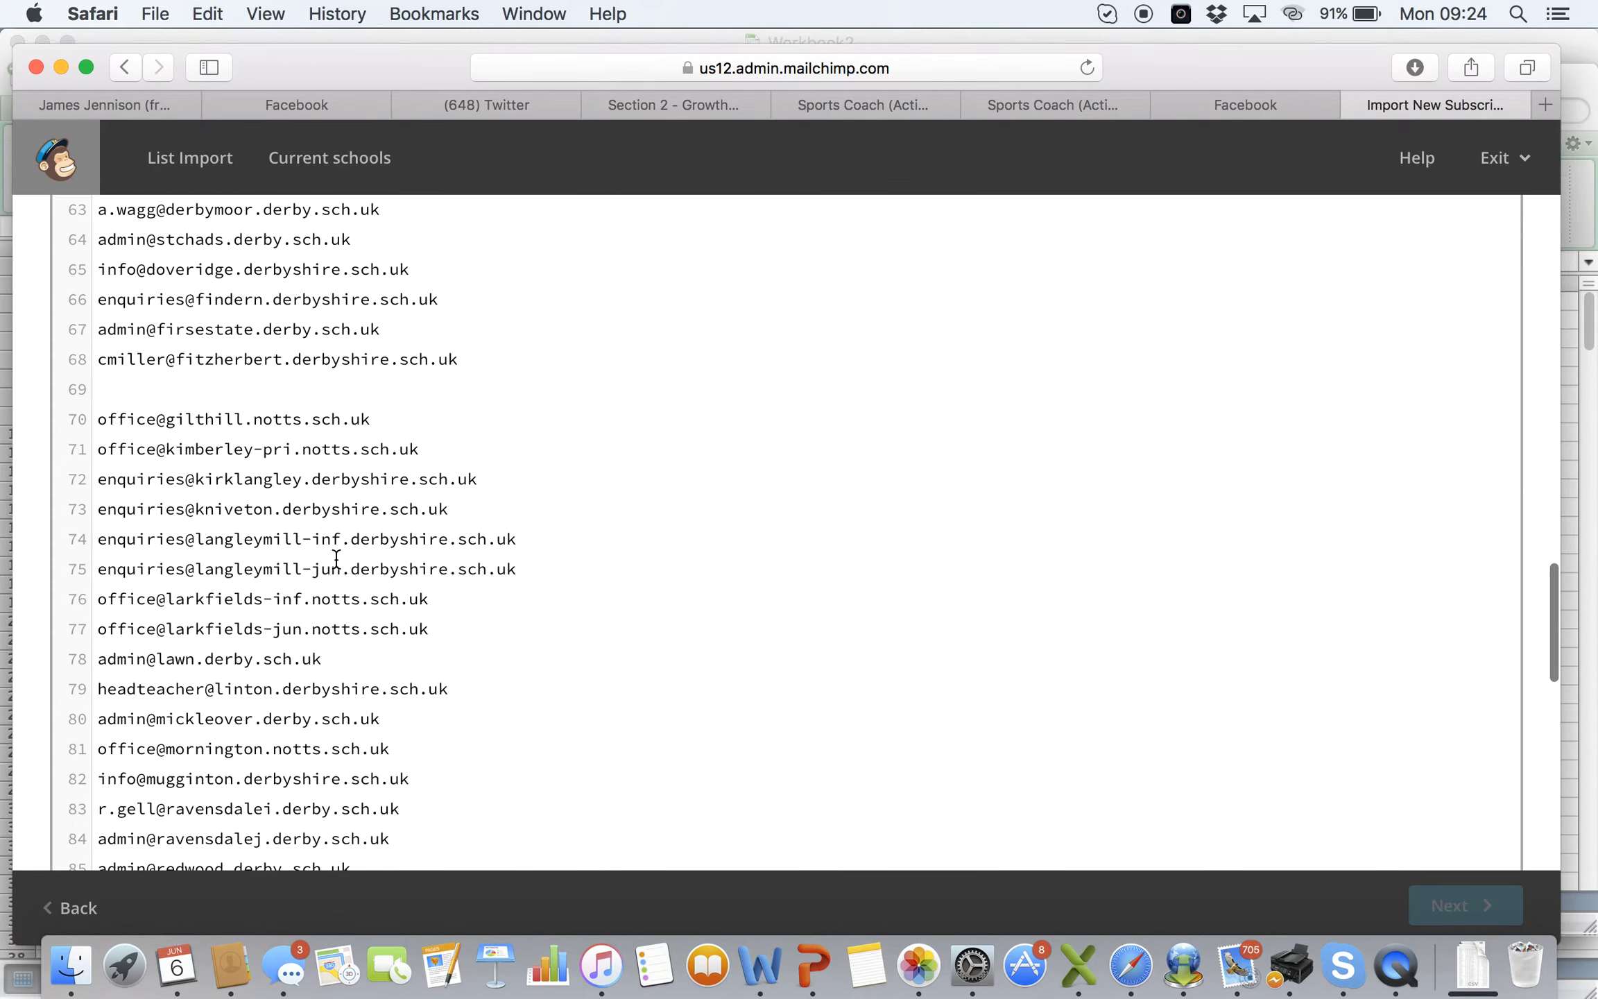
left_click(158, 392)
key("BackSpace")
Step: Check the address list for further gaps, accept the billing plan upgrade notice and proceed to the import review
scroll(158, 392, "up", 10)
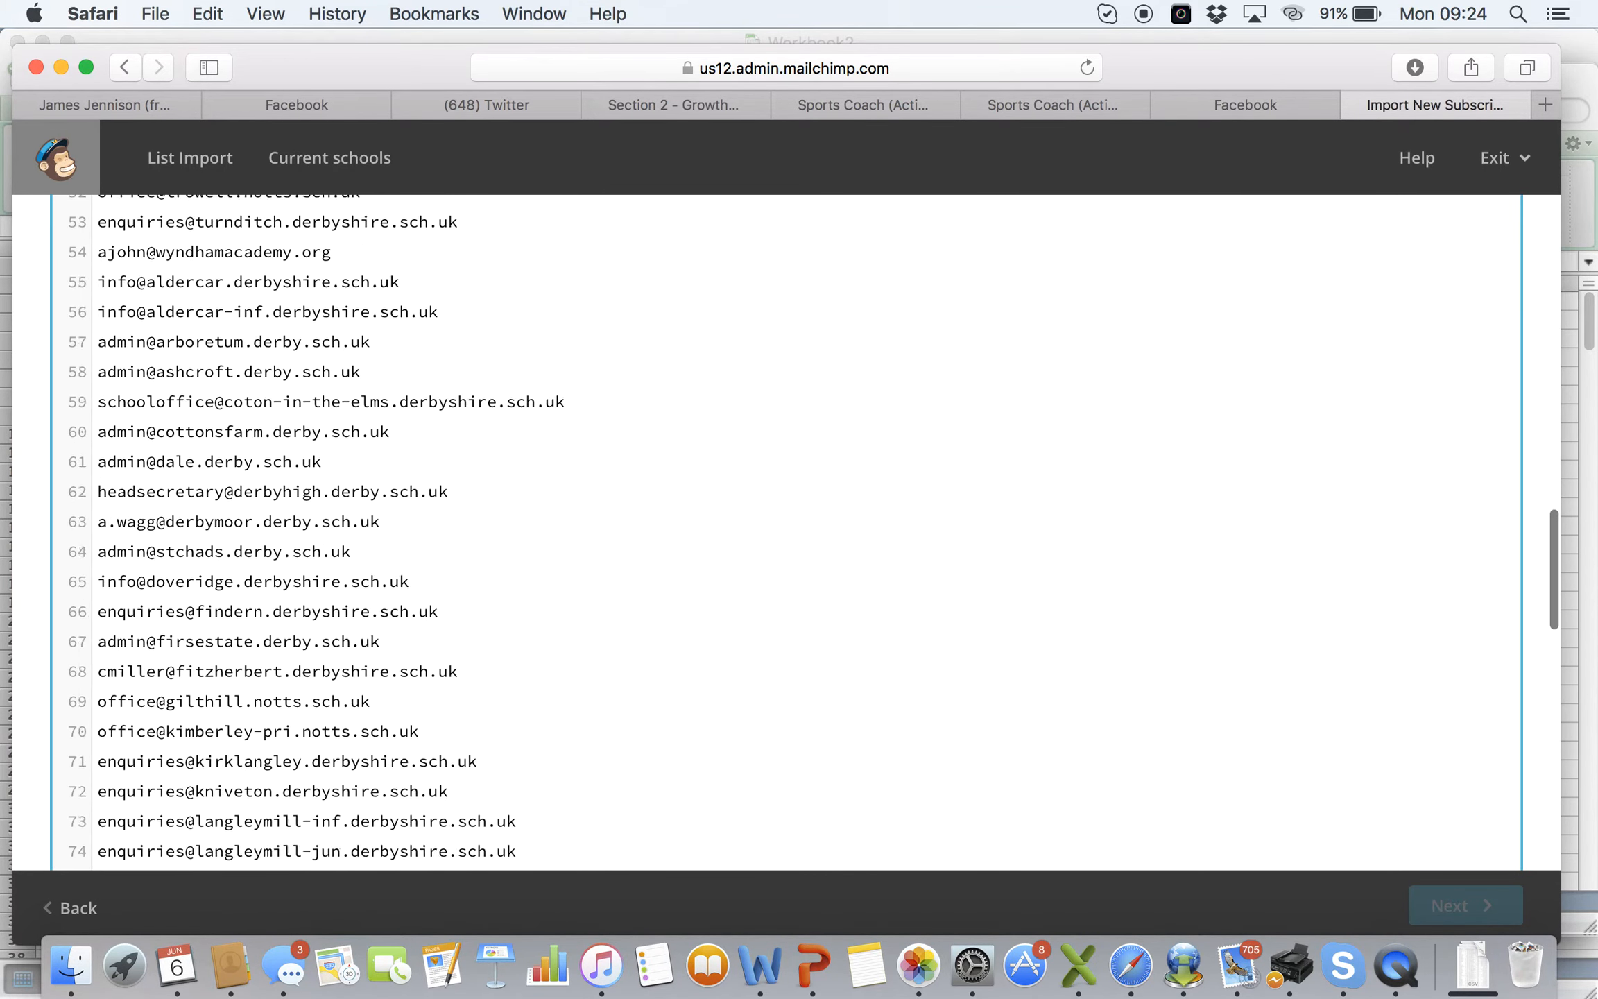
scroll(159, 392, "up", 15)
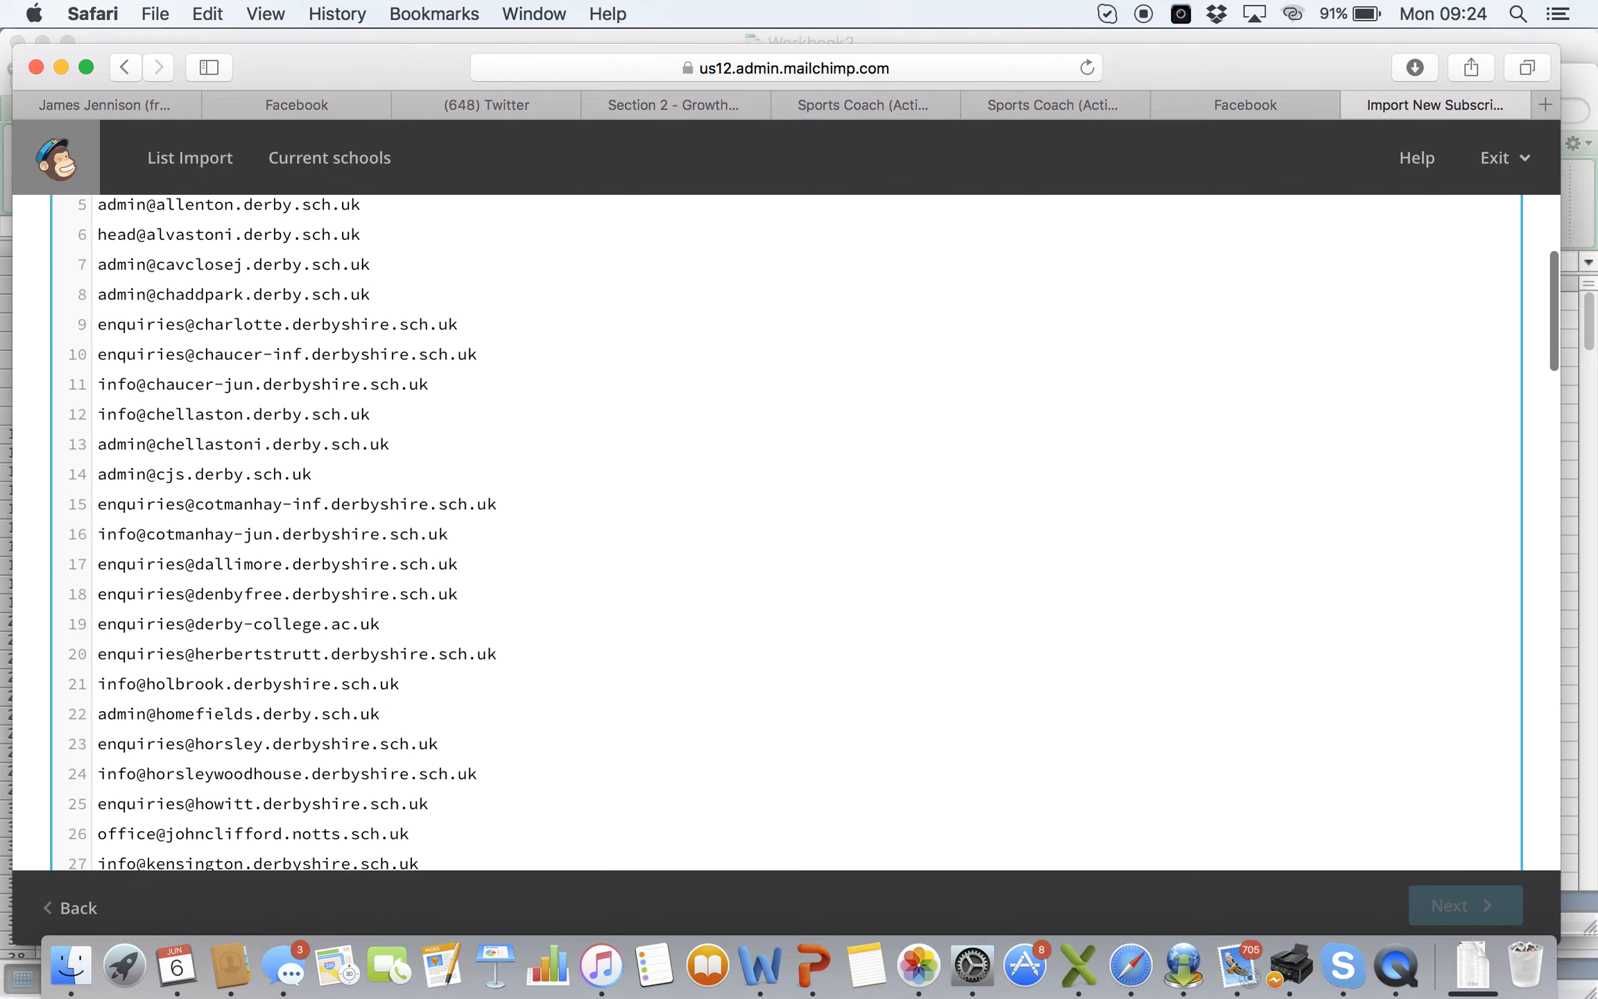
scroll(158, 393, "down", 3)
scroll(243, 403, "down", 15)
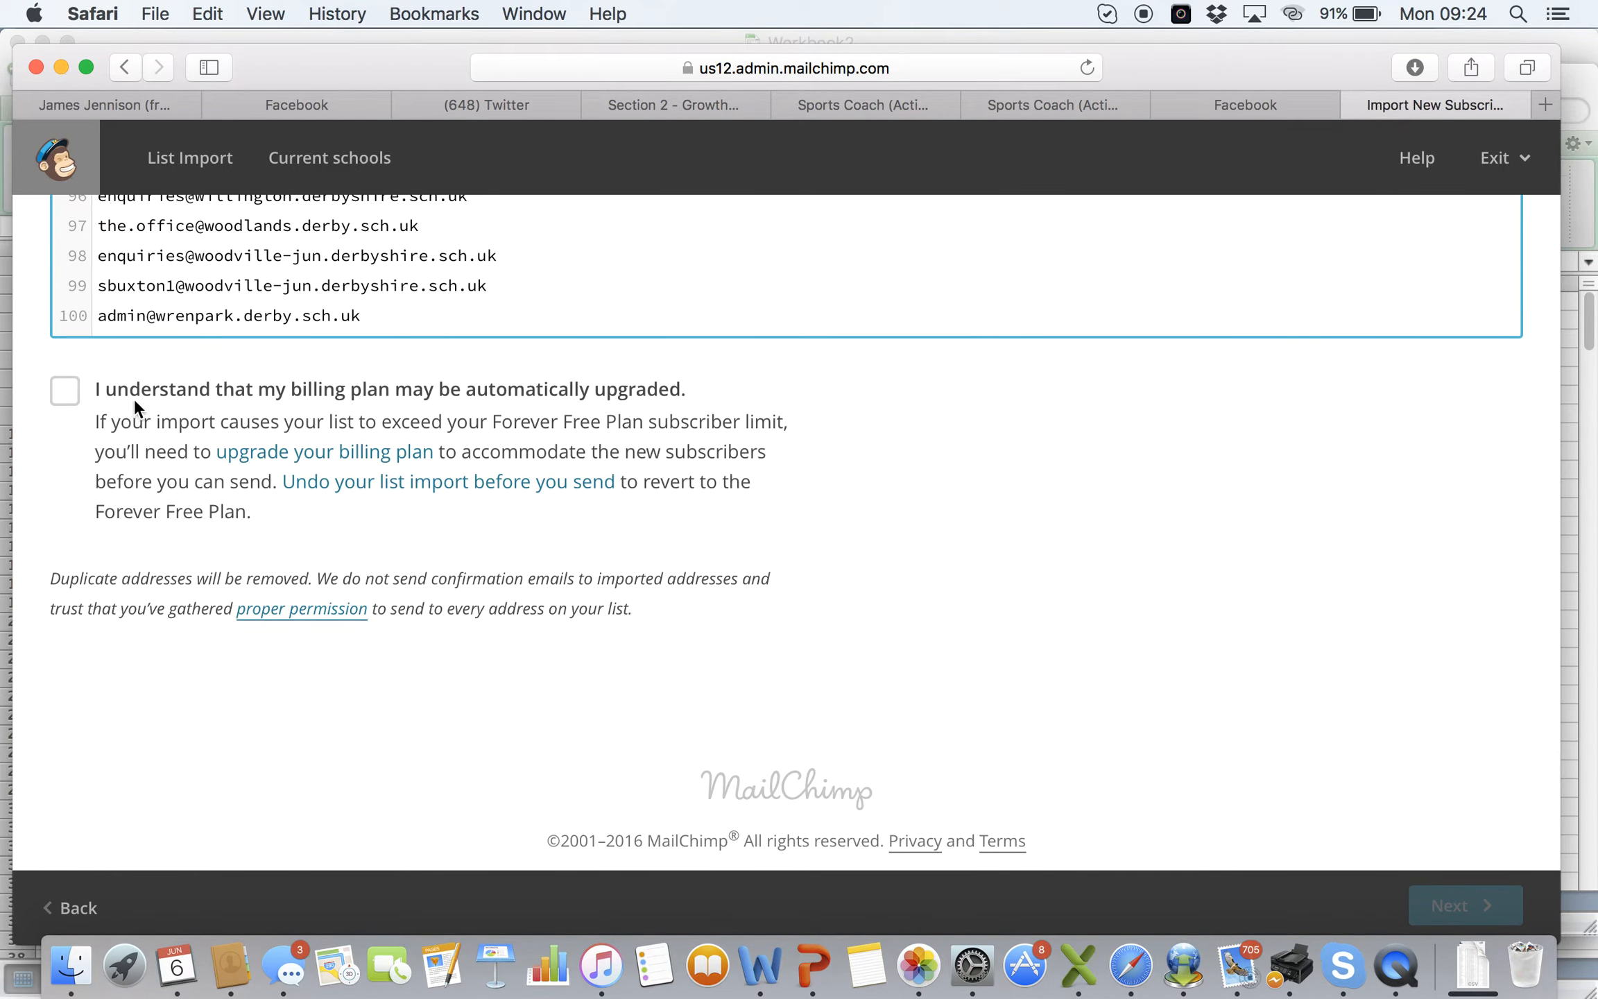
left_click(66, 391)
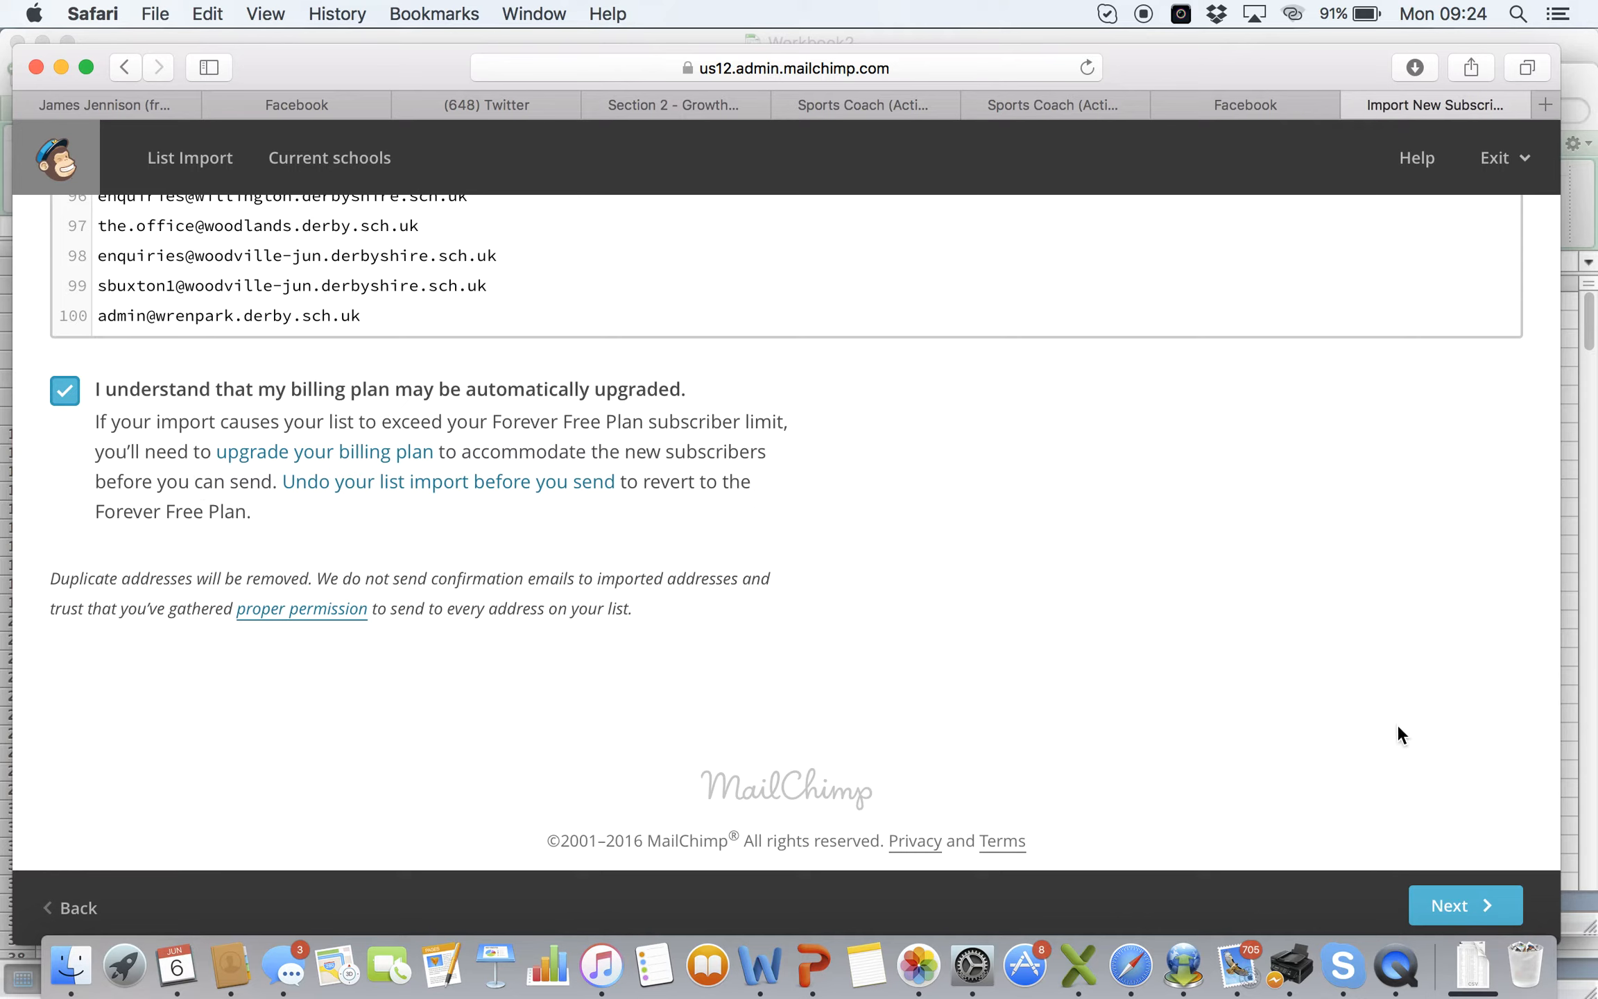
left_click(1445, 896)
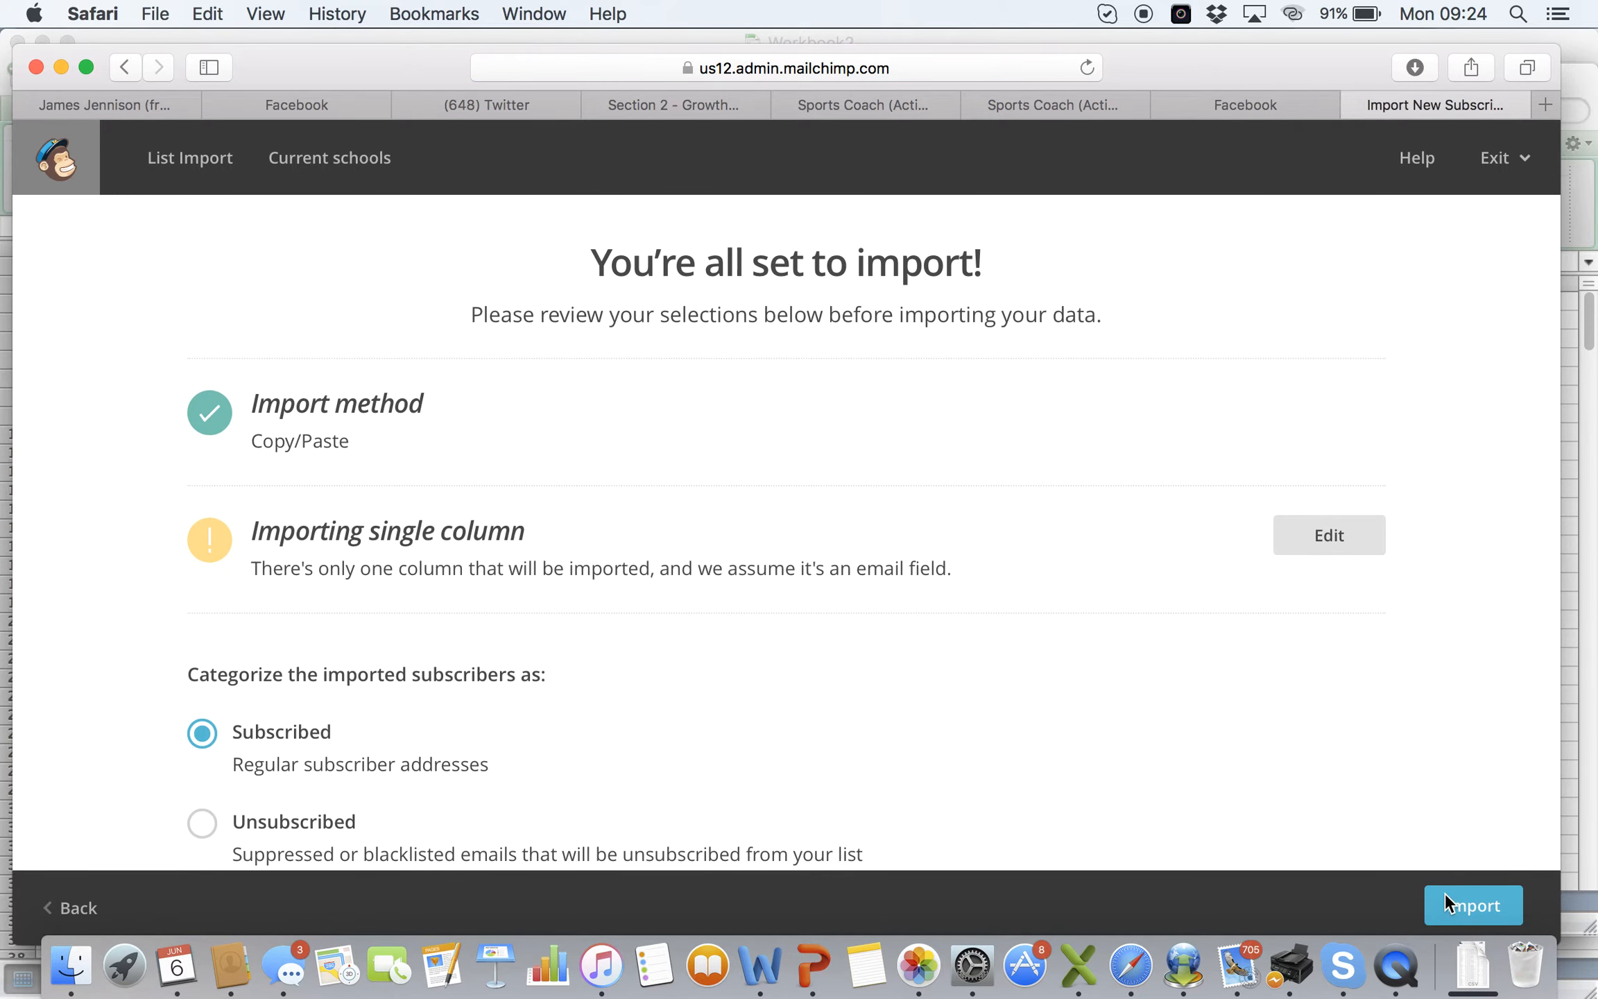
Step: Import the addresses categorized as Subscribed and look over the Current Schools subscriber table
scroll(1230, 659, "down", 5)
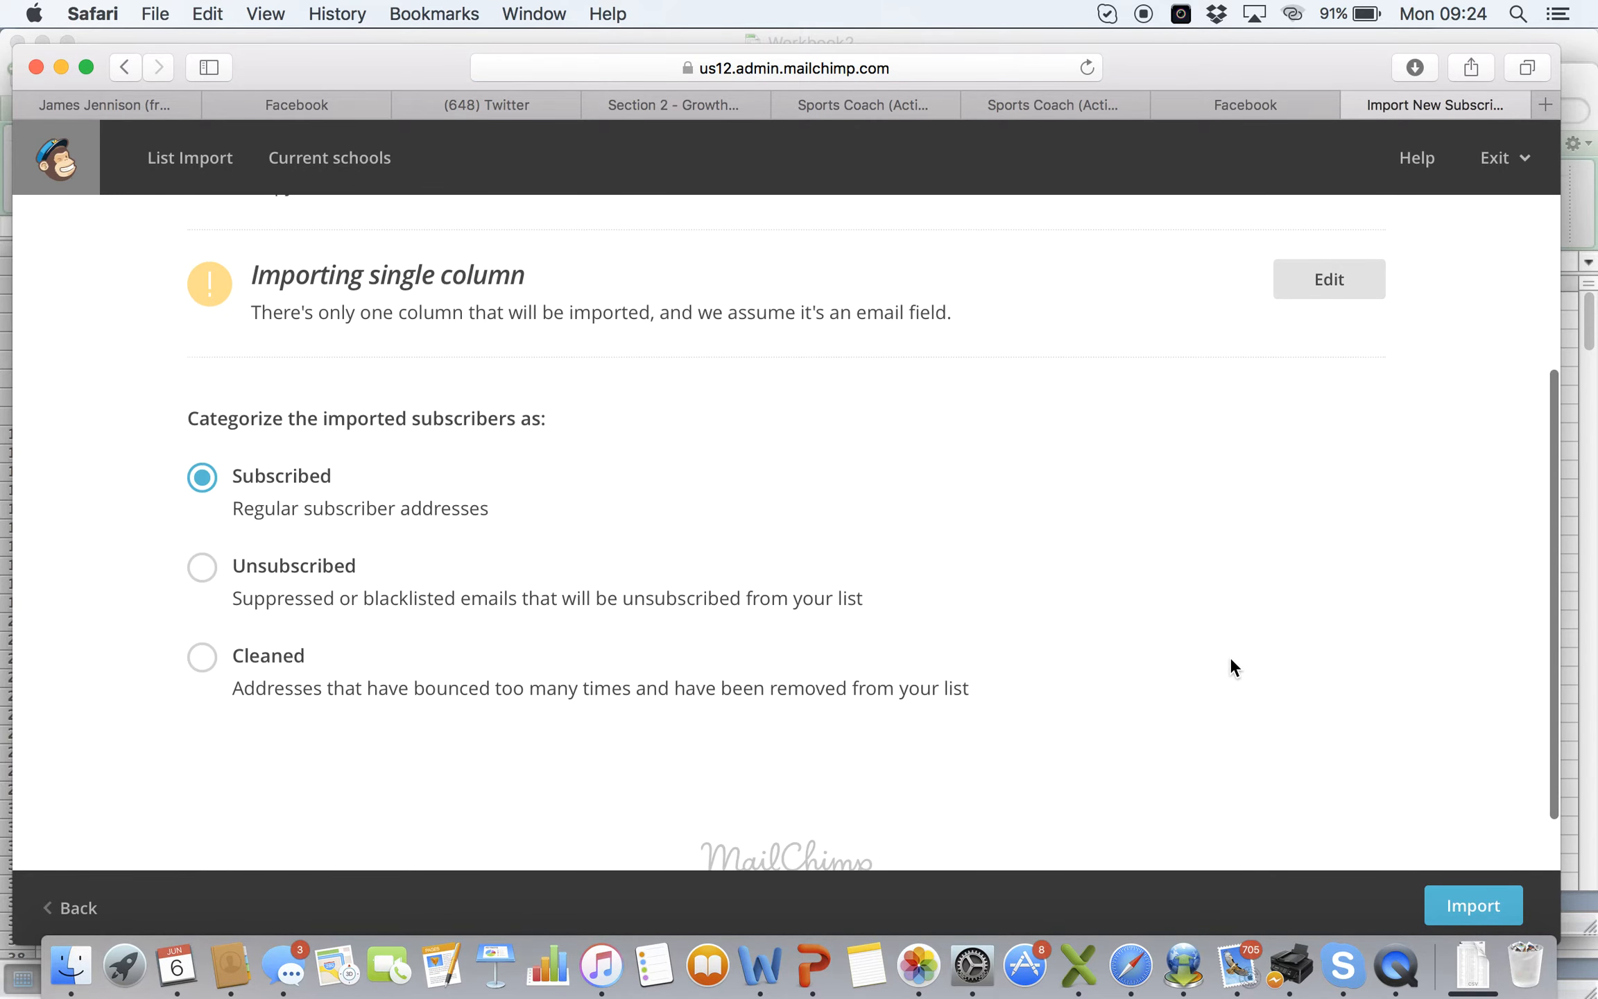
scroll(1229, 657, "down", 2)
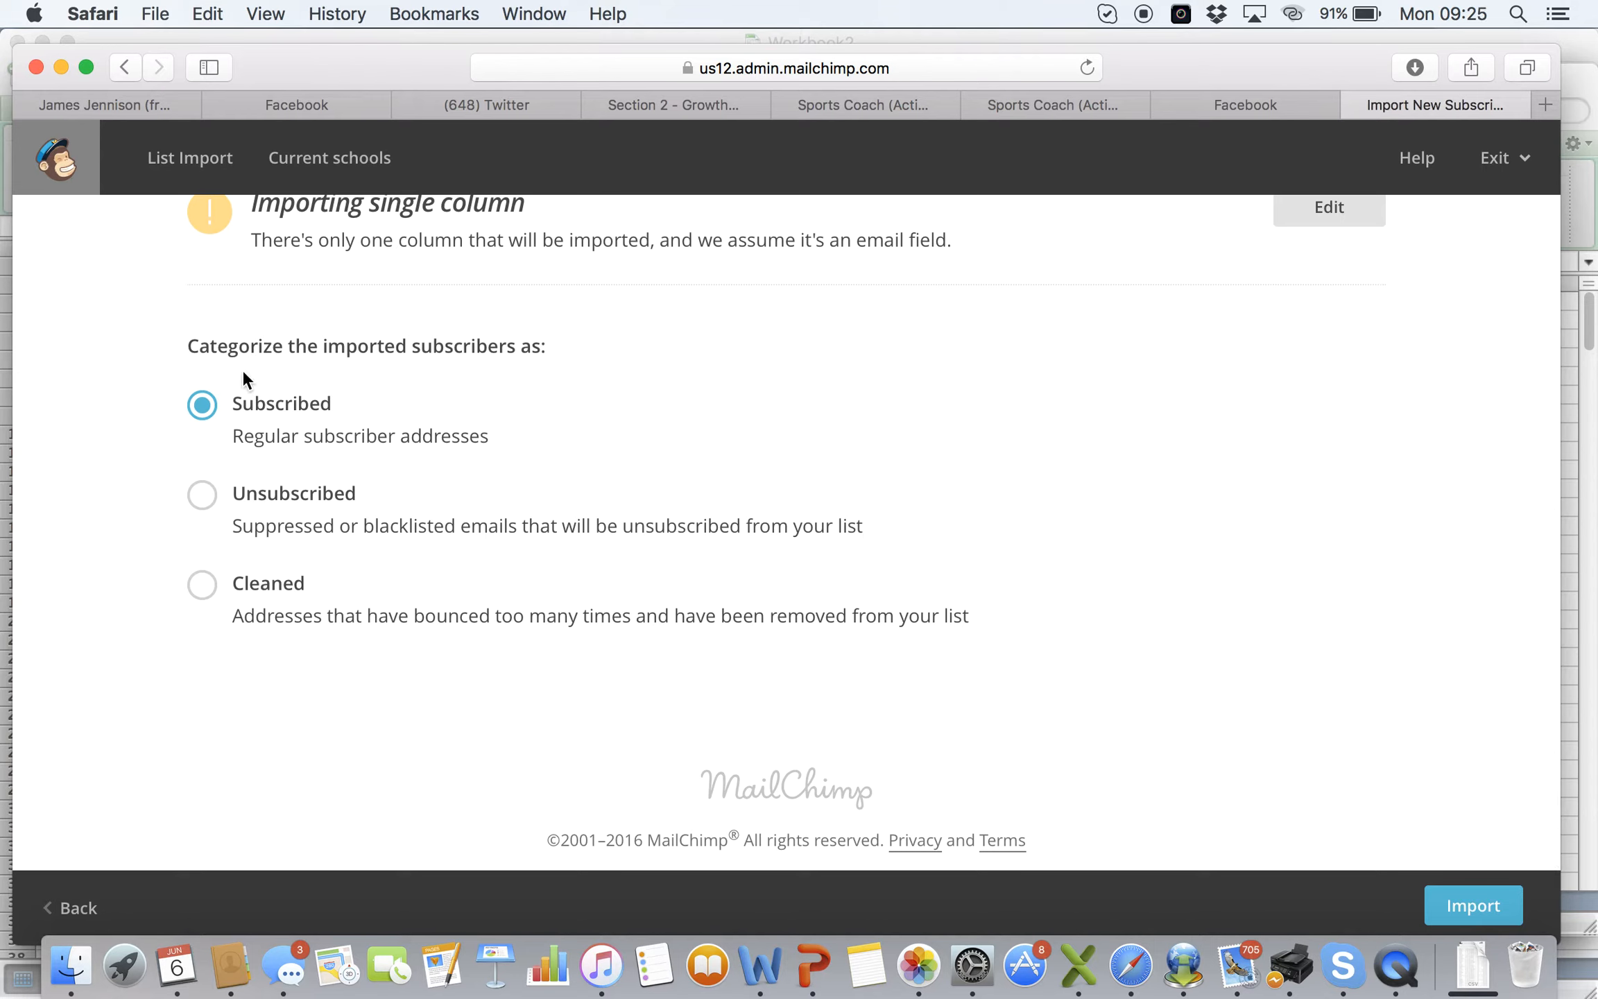
left_click(1459, 901)
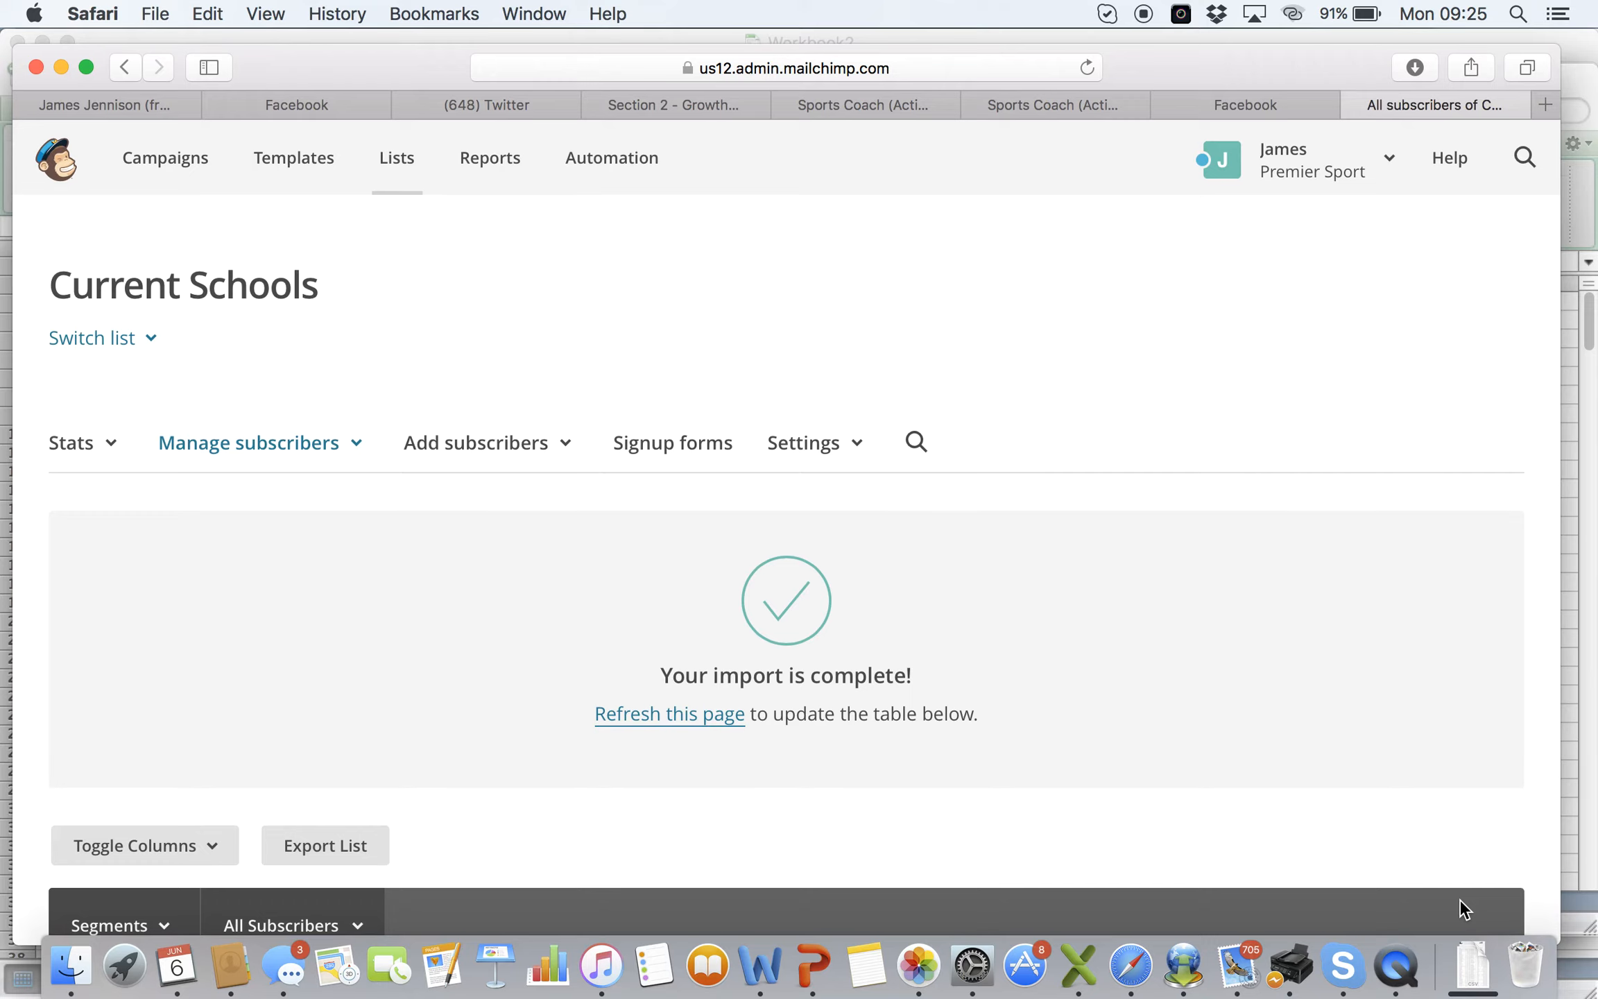
scroll(1470, 811, "down", 5)
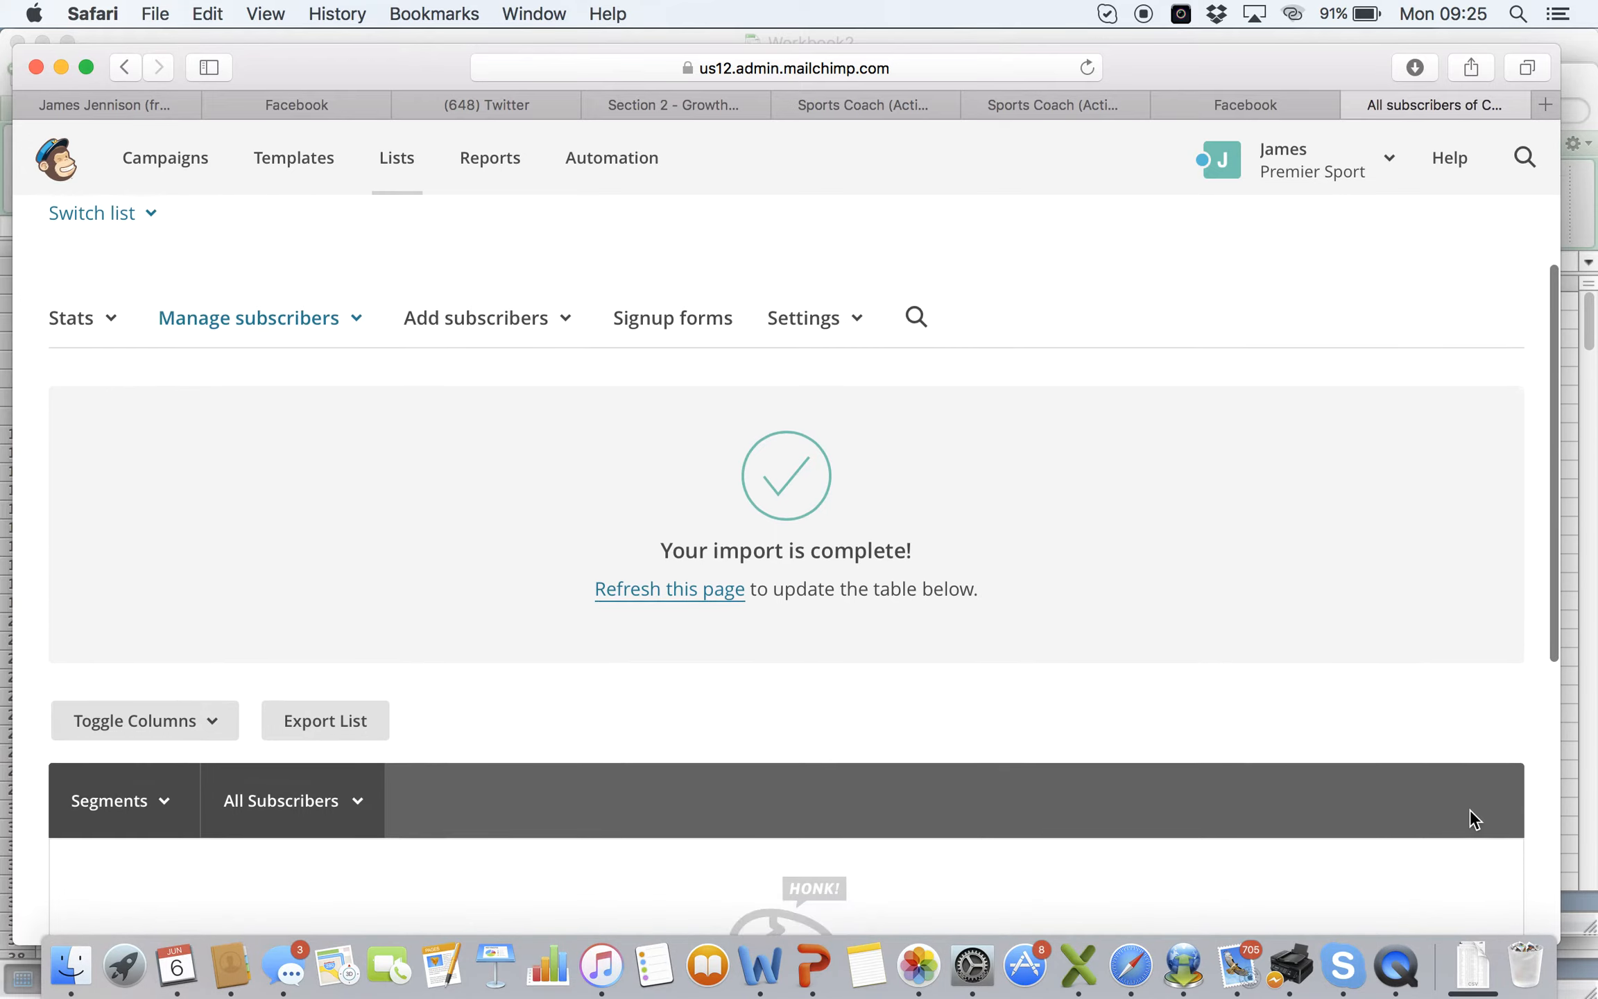
scroll(1469, 809, "down", 4)
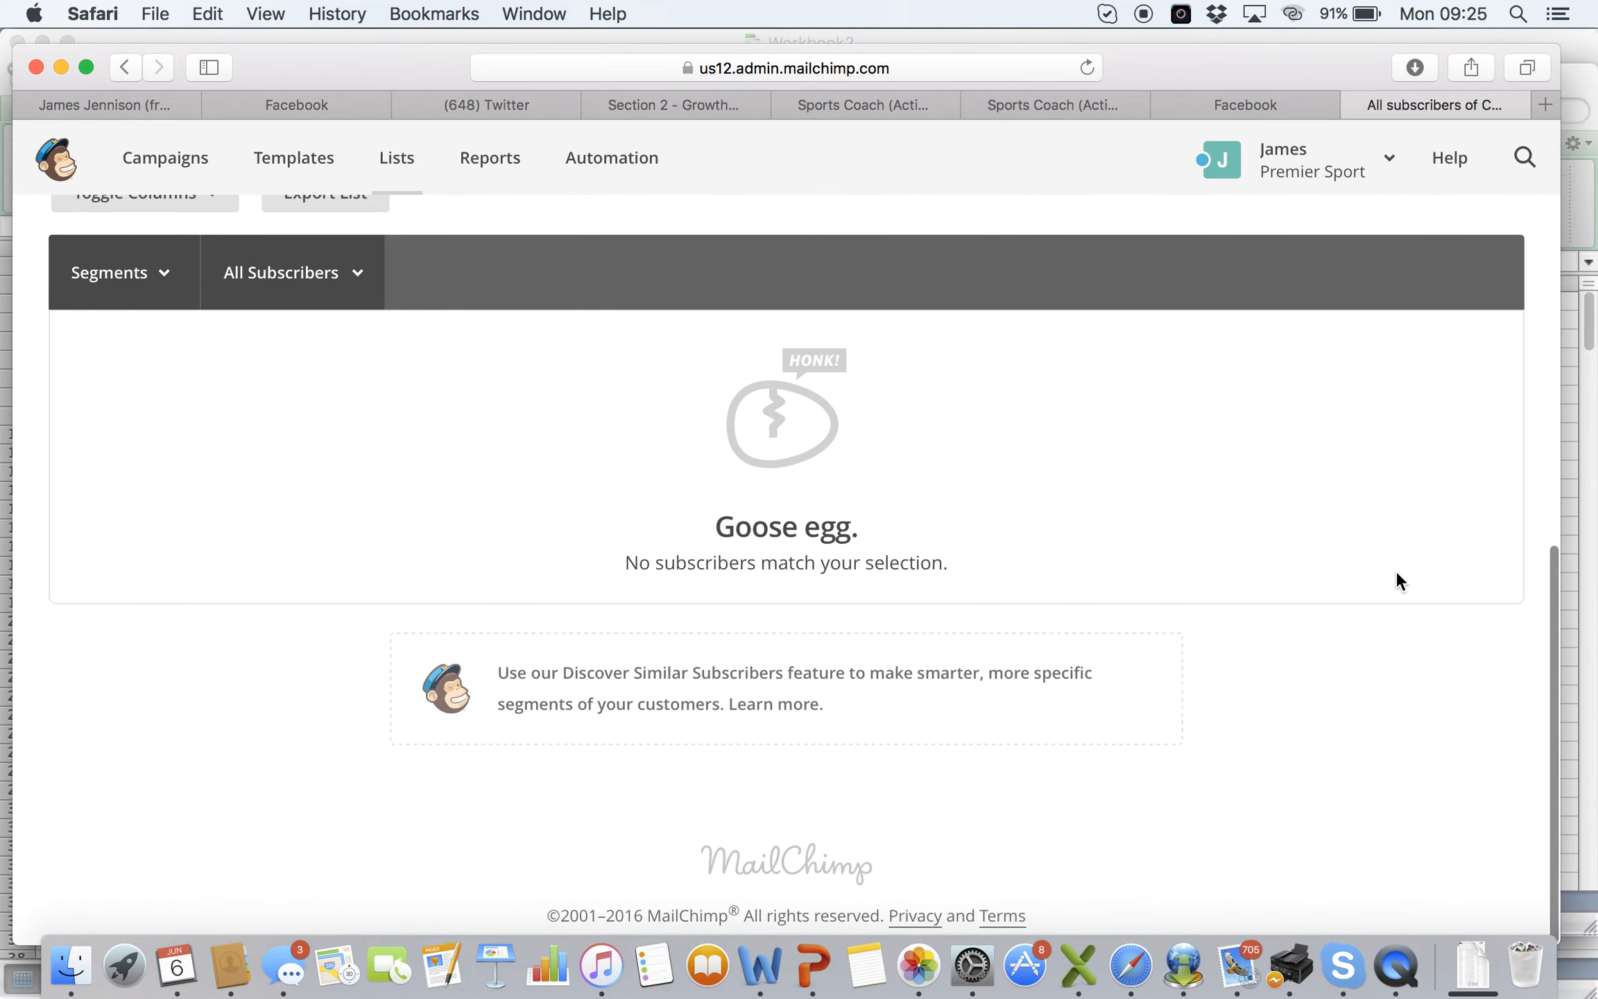